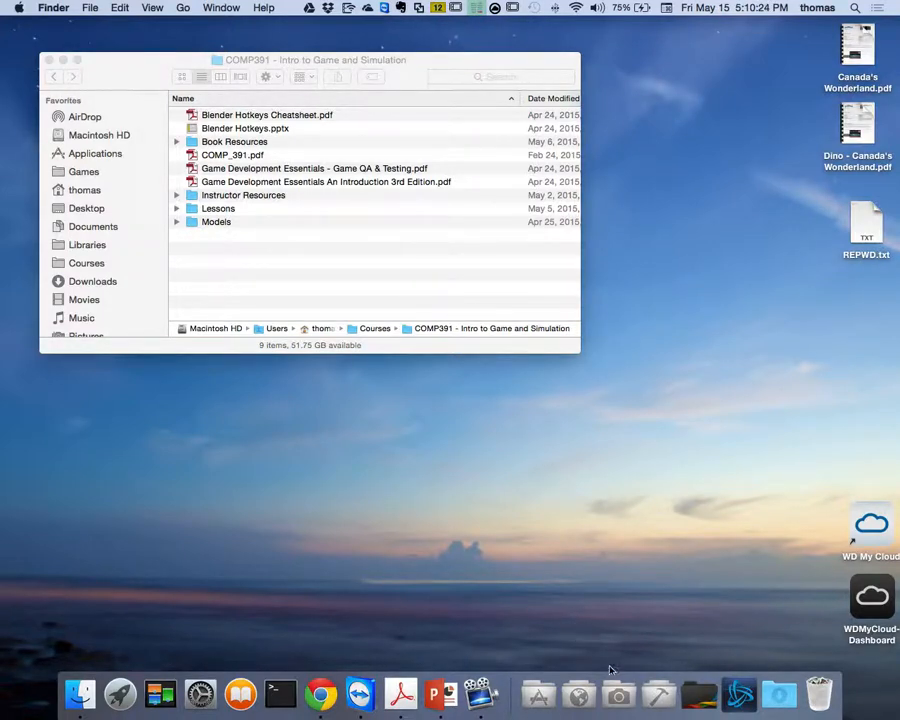
Step: Launch Blender from the Design applications folder and dismiss its splash screen
click(619, 694)
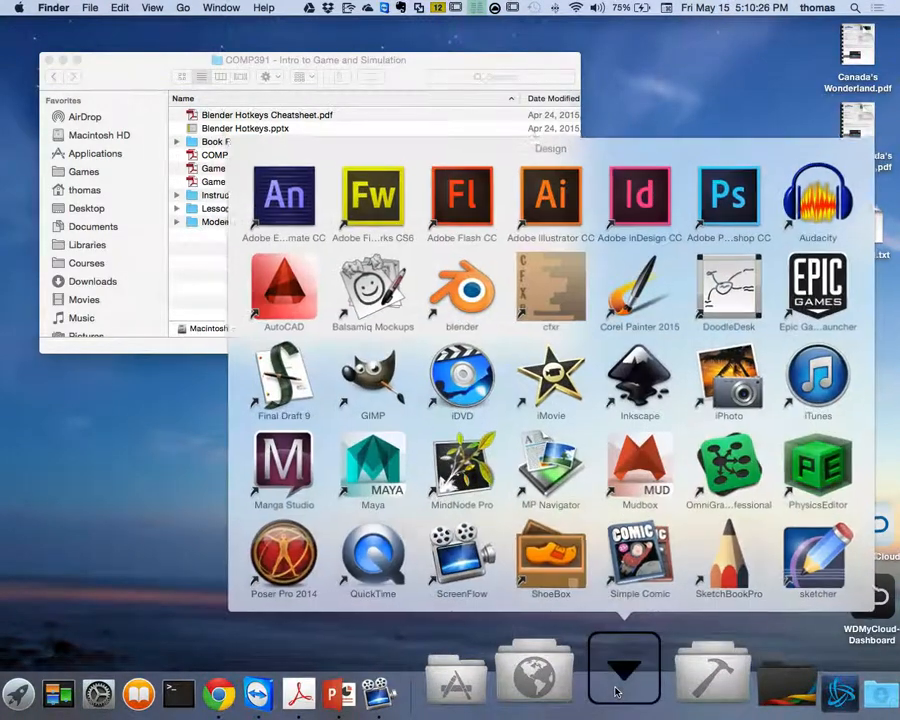
click(445, 297)
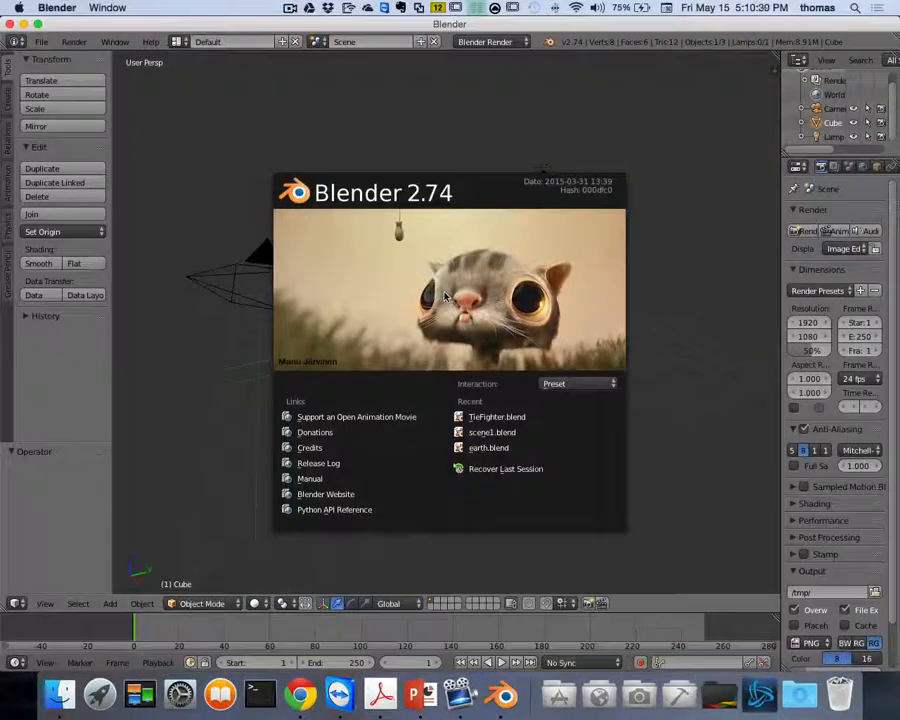
click(444, 277)
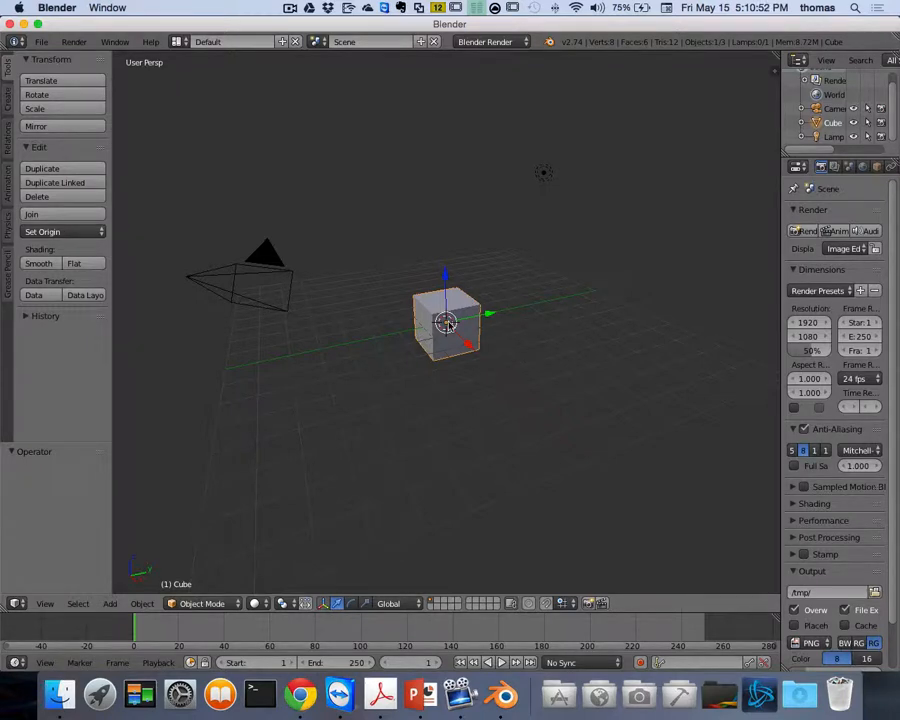
Step: Delete the default cube from the scene
scroll(452, 327, up, 6)
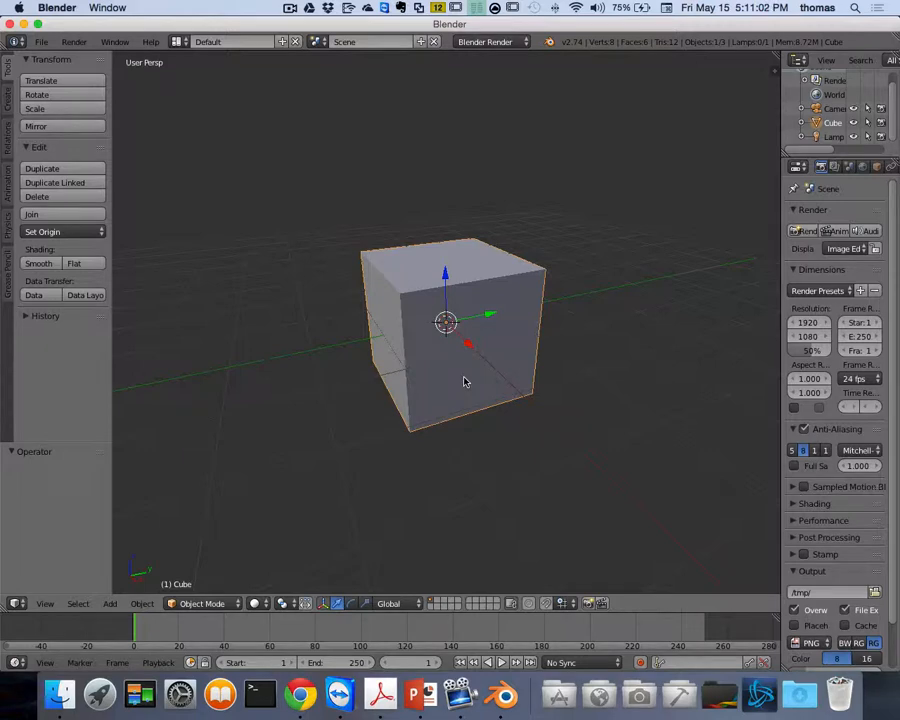
key(x)
click(462, 376)
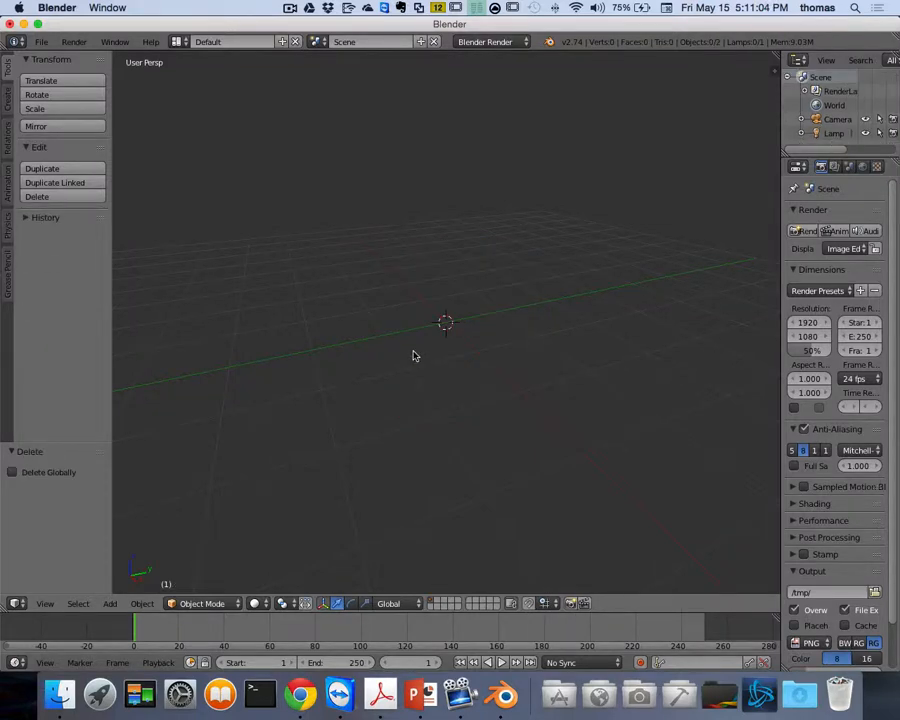
Step: Add a UV sphere mesh at the scene's centre and set its rings to 32
key(shift+a)
mouse_move(414, 356)
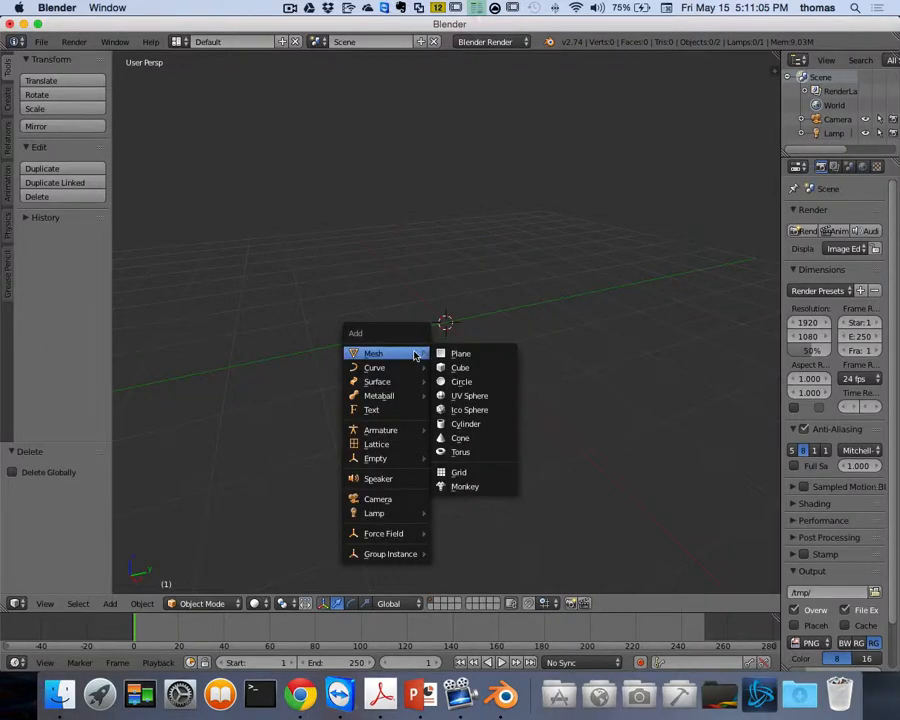
click(478, 395)
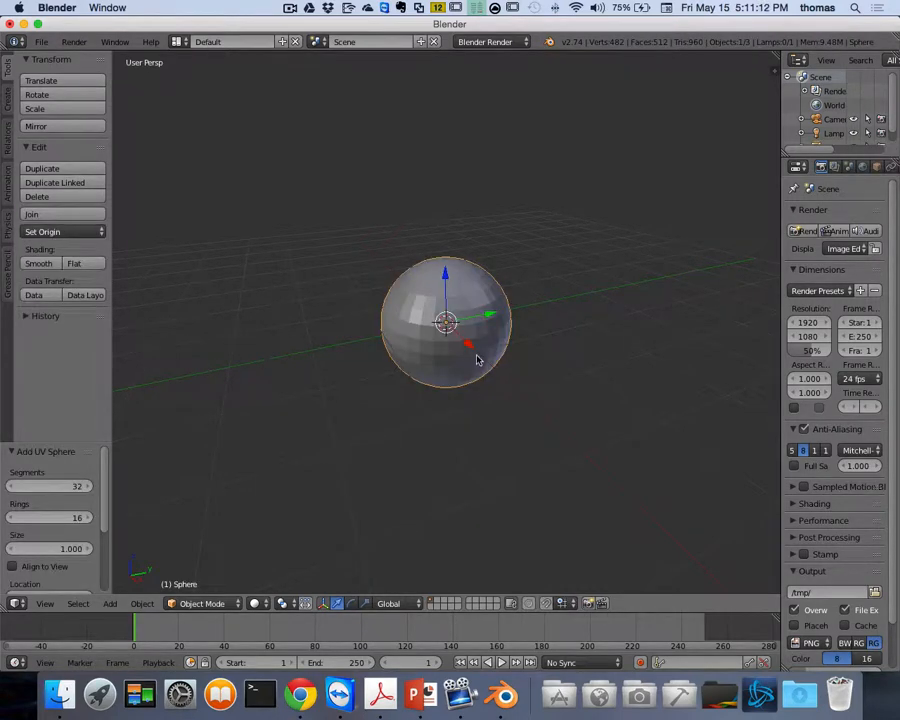
click(85, 518)
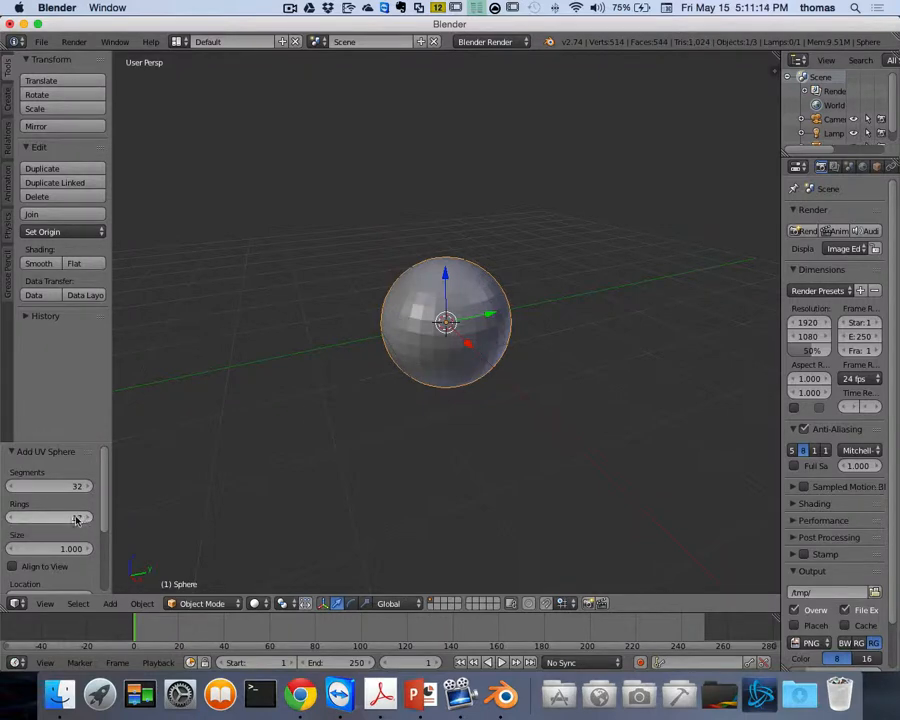
click(75, 517)
text(3)
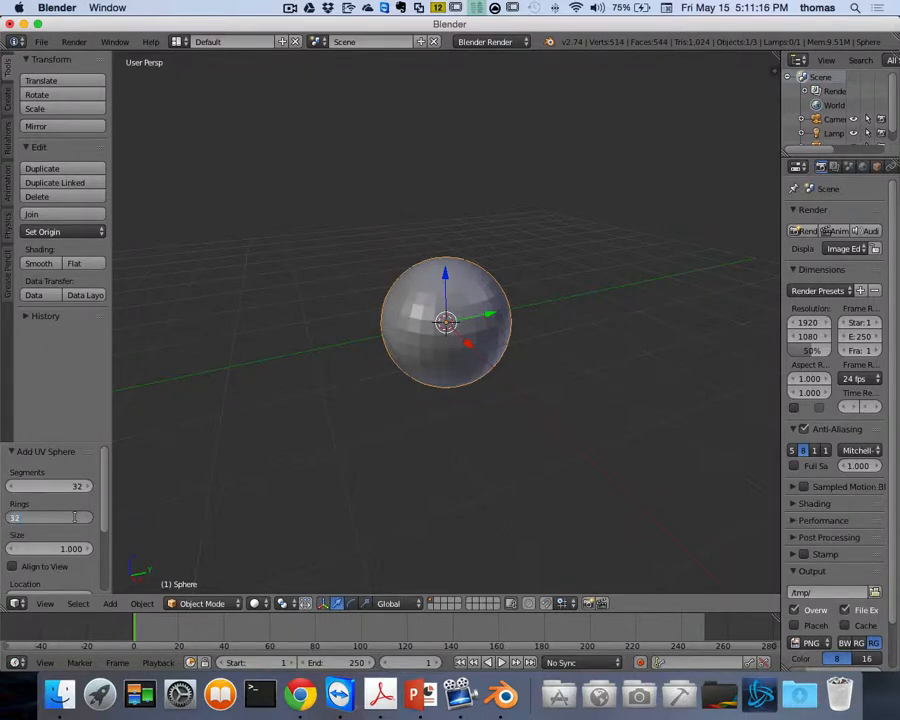
text(2)
key(Return)
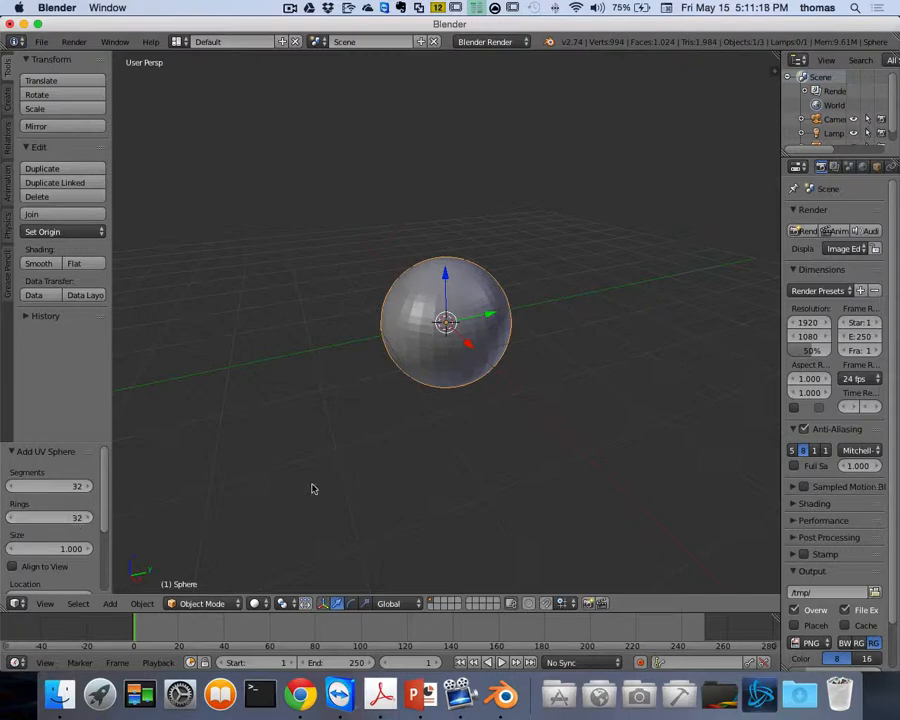
Step: Enter Edit Mode on the sphere and view it from the front in orthographic projection
key(Tab)
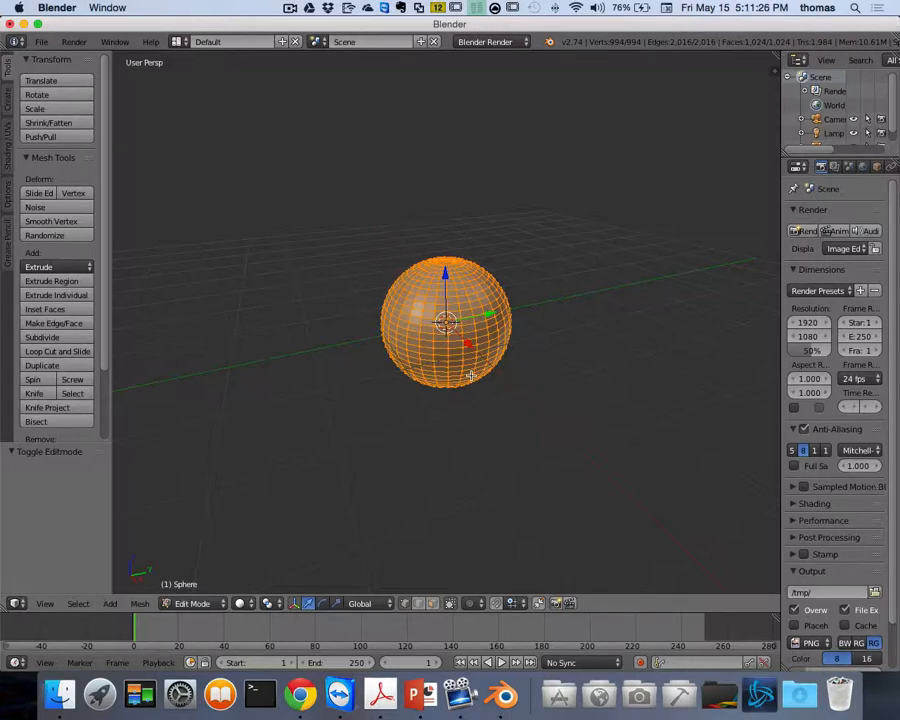
key(KP_1)
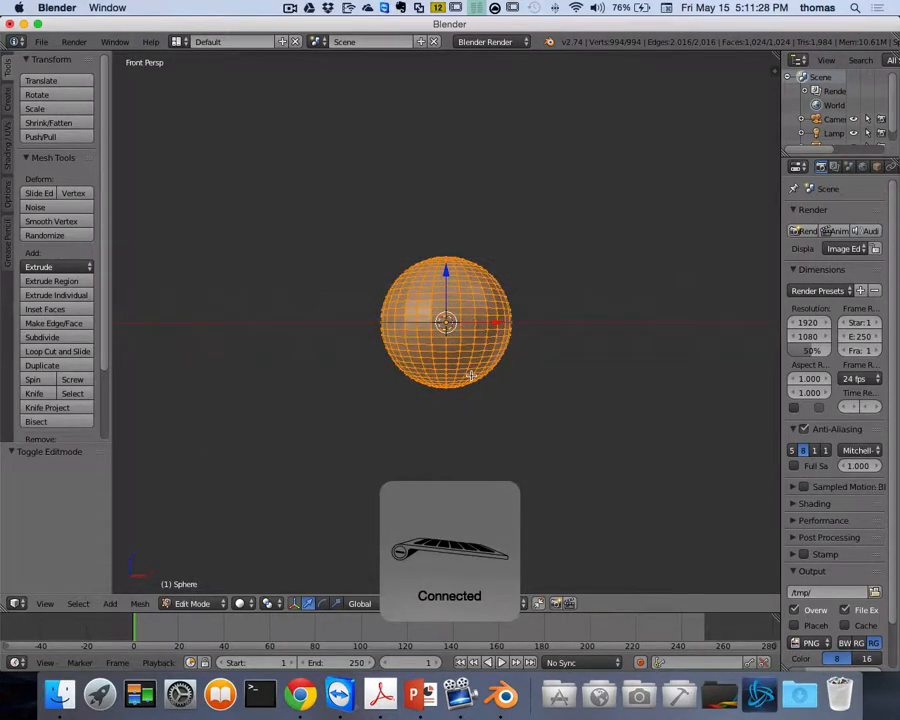
key(KP_5)
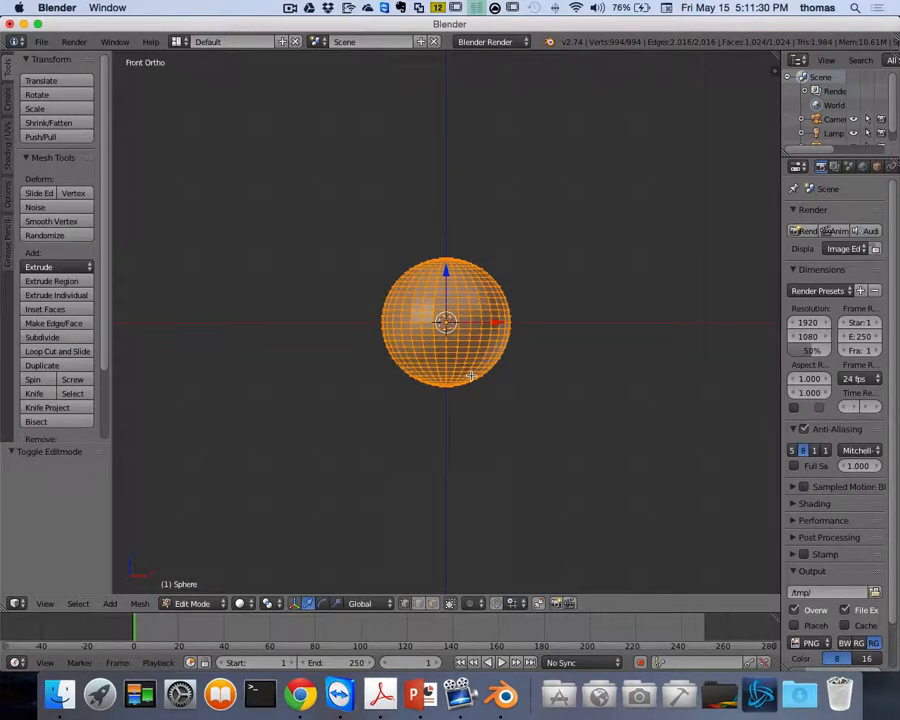
scroll(458, 404, up, 5)
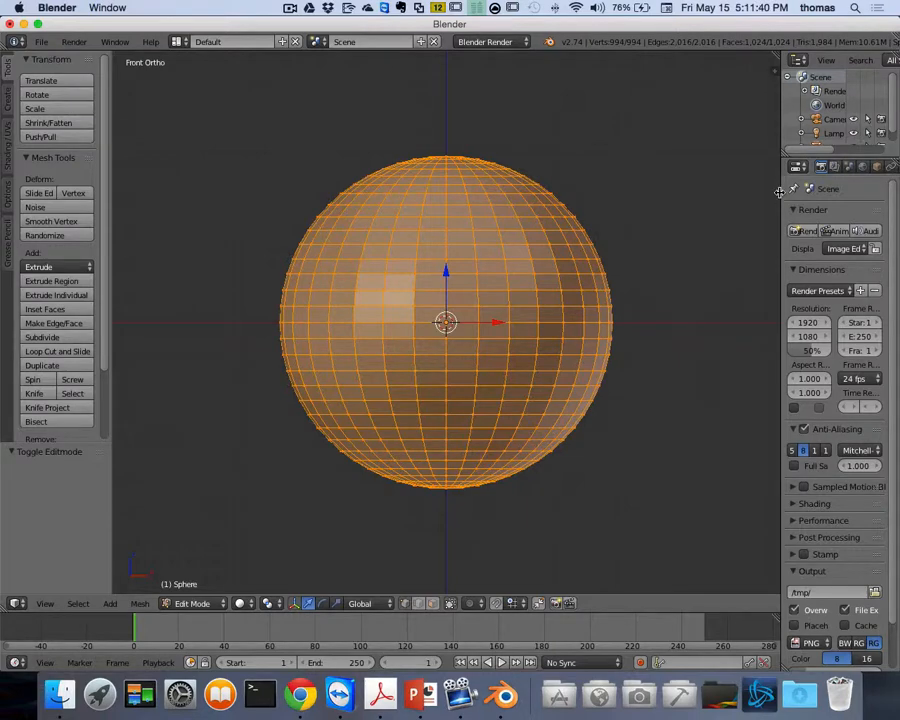
Step: Widen the properties editor and show the sphere's modifier settings
drag(783, 189, 722, 195)
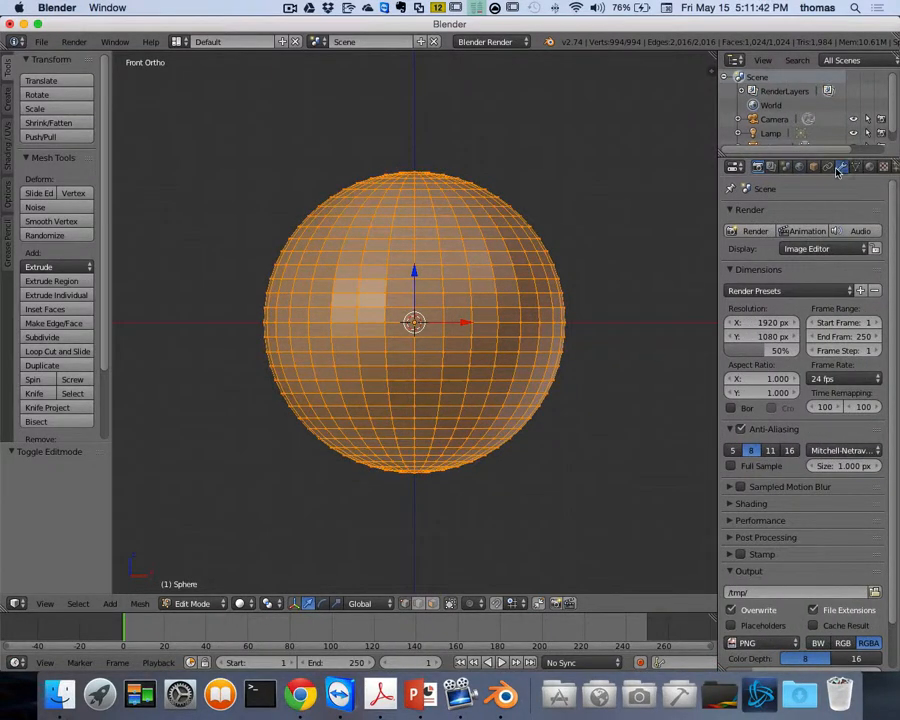
click(843, 166)
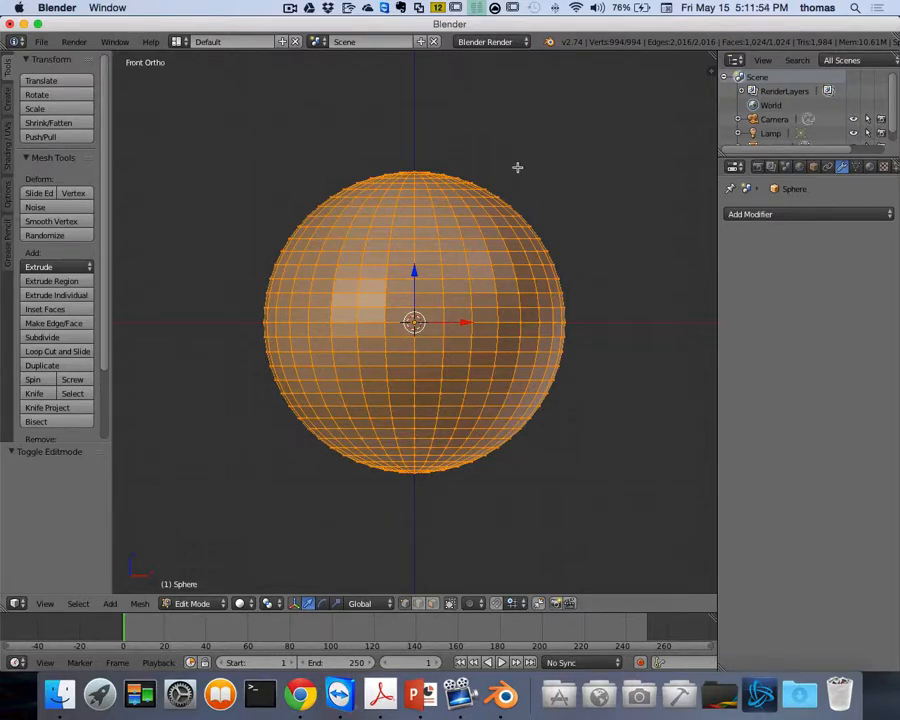
click(571, 406)
Step: Deselect all of the sphere's vertices and switch the viewport to wireframe display
key(a)
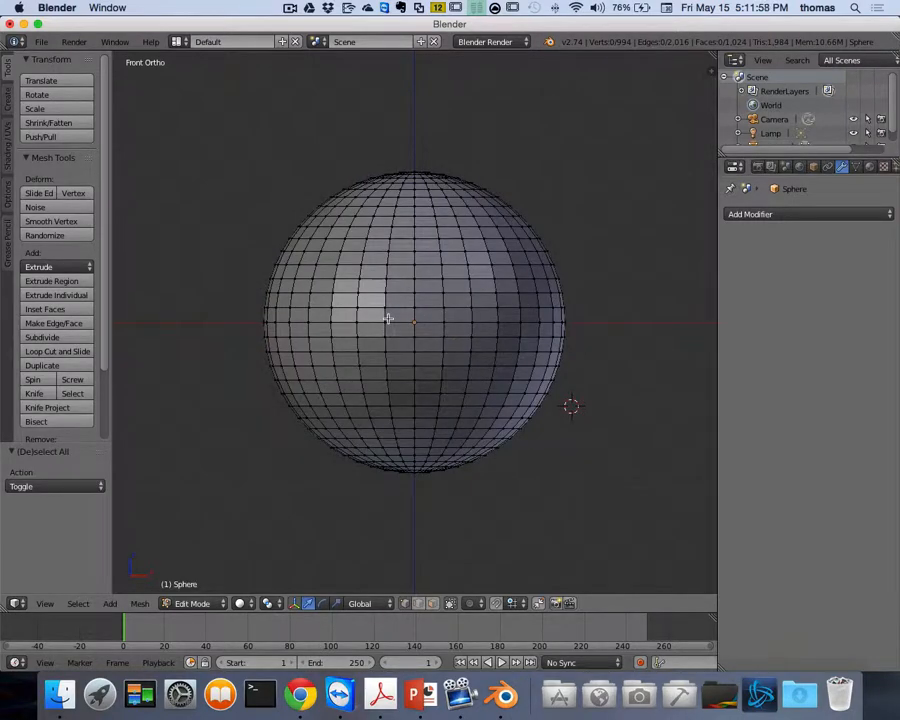
key(b)
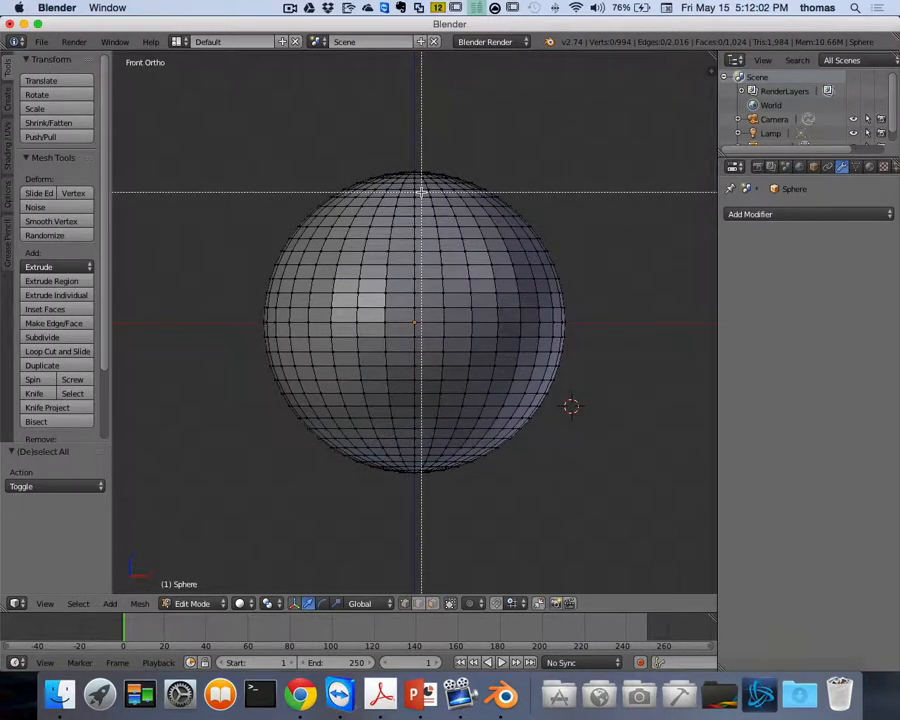
key(Escape)
key(z)
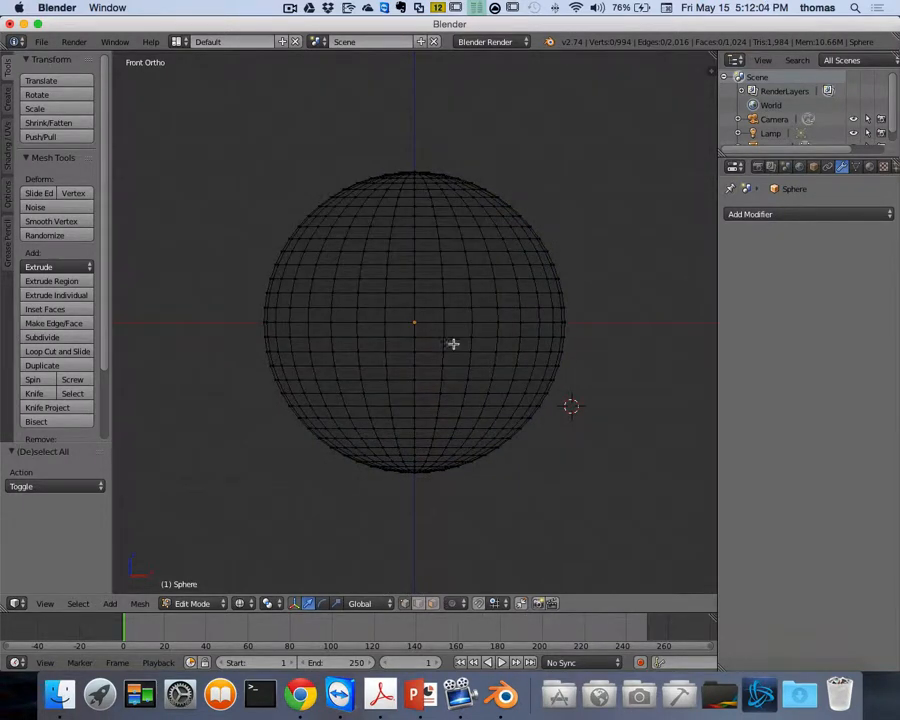
scroll(452, 344, up, 2)
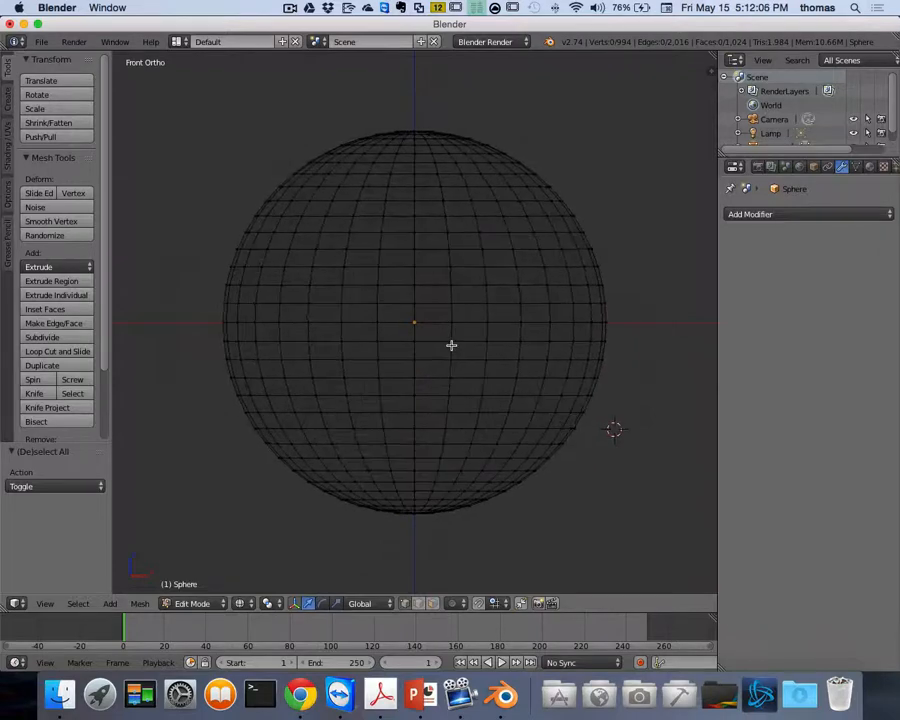
scroll(451, 345, up, 1)
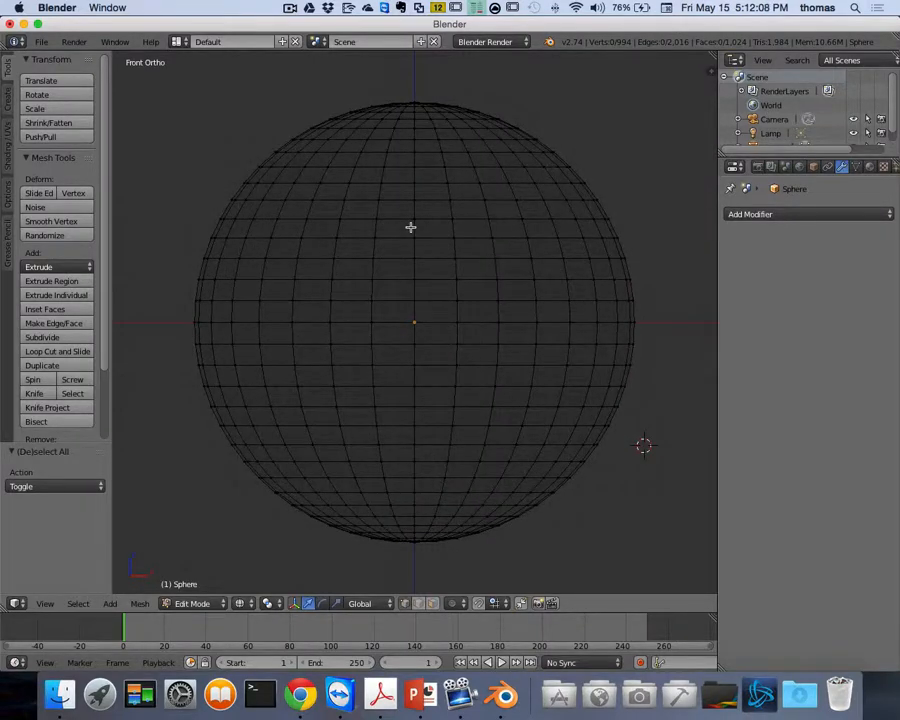
Step: Box-select all vertices on the sphere's left half, excluding the centre line, and delete them
key(b)
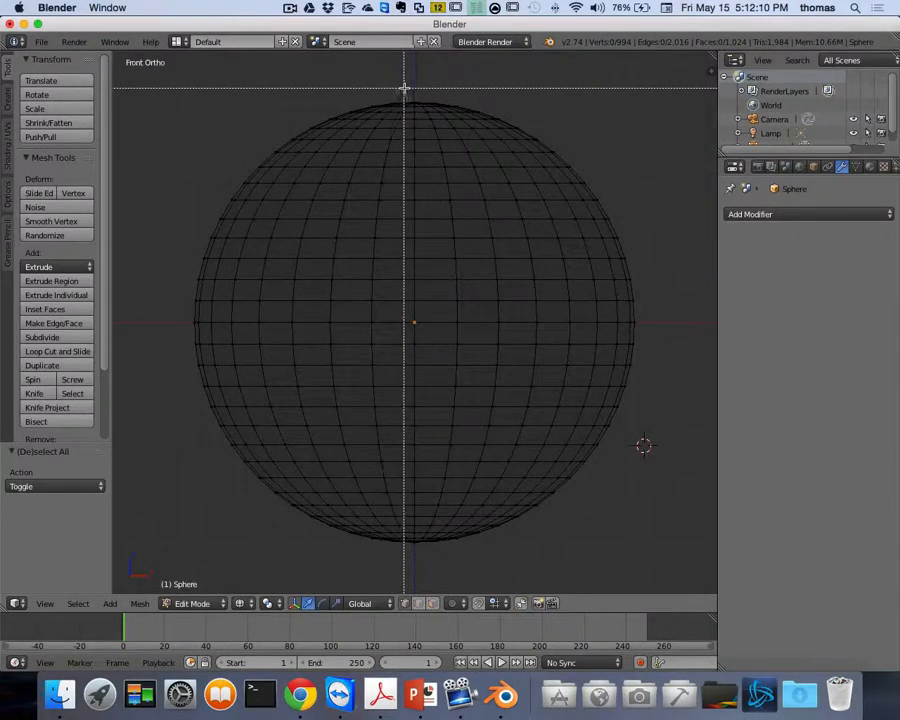
drag(411, 88, 162, 581)
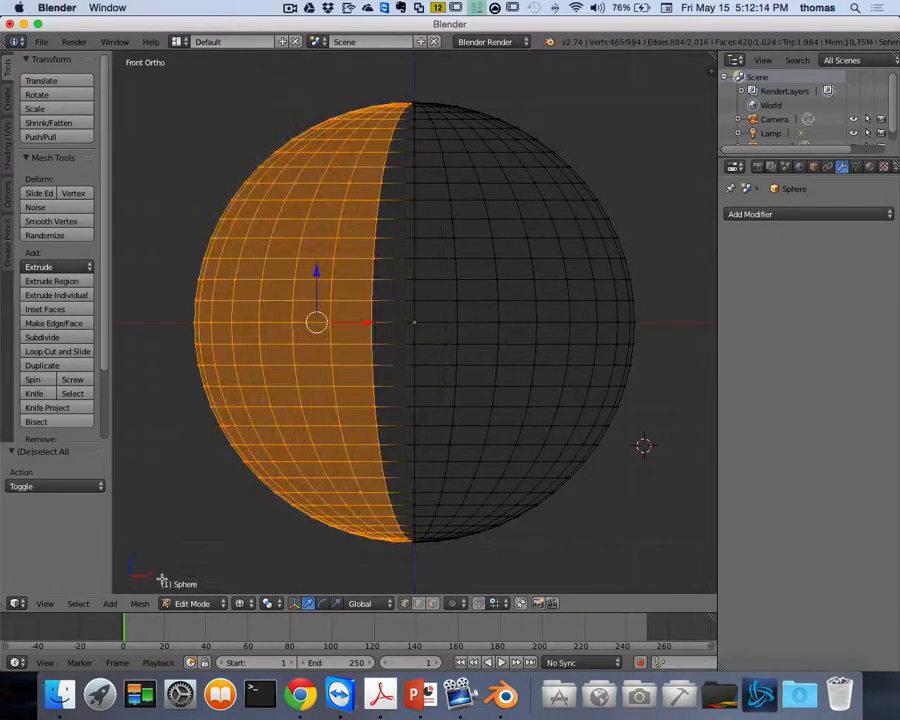
key(x)
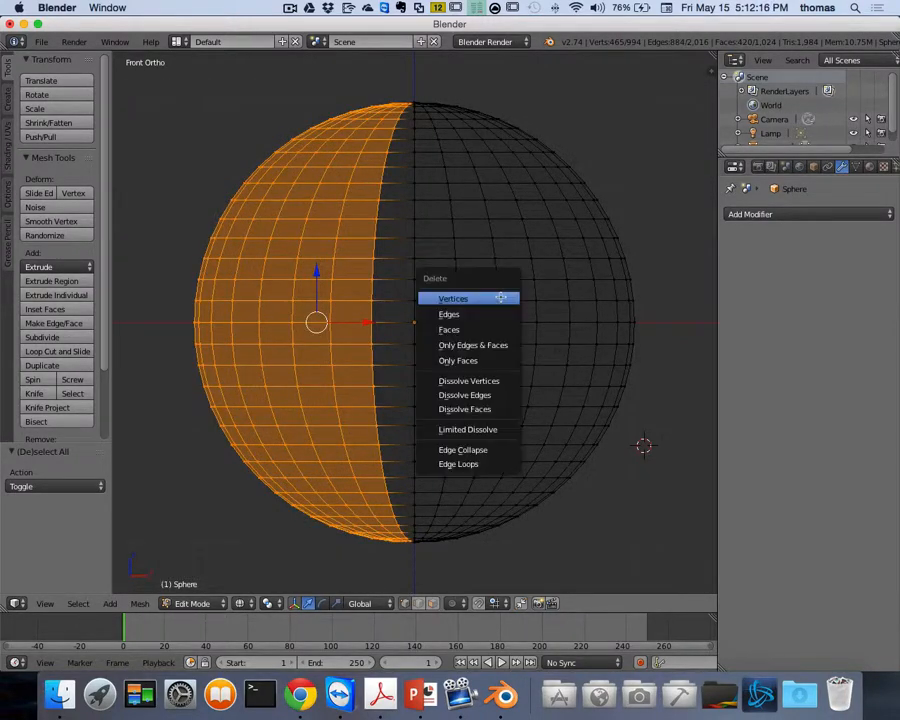
click(486, 298)
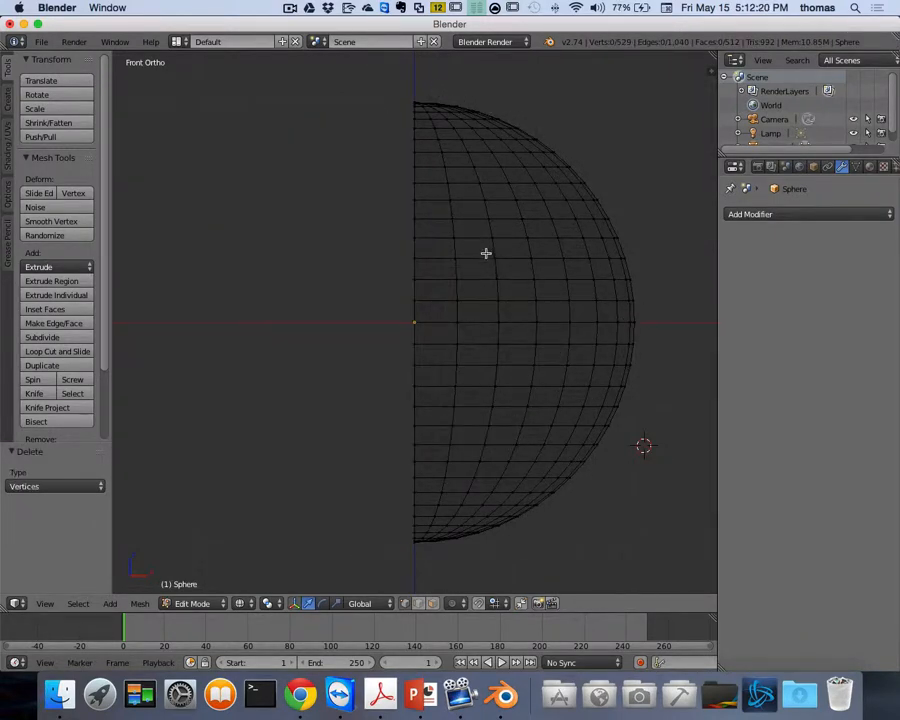
Step: Examine the remaining half-sphere wireframe and its open centre edge from the front and from tilted angles
scroll(486, 250, down, 5)
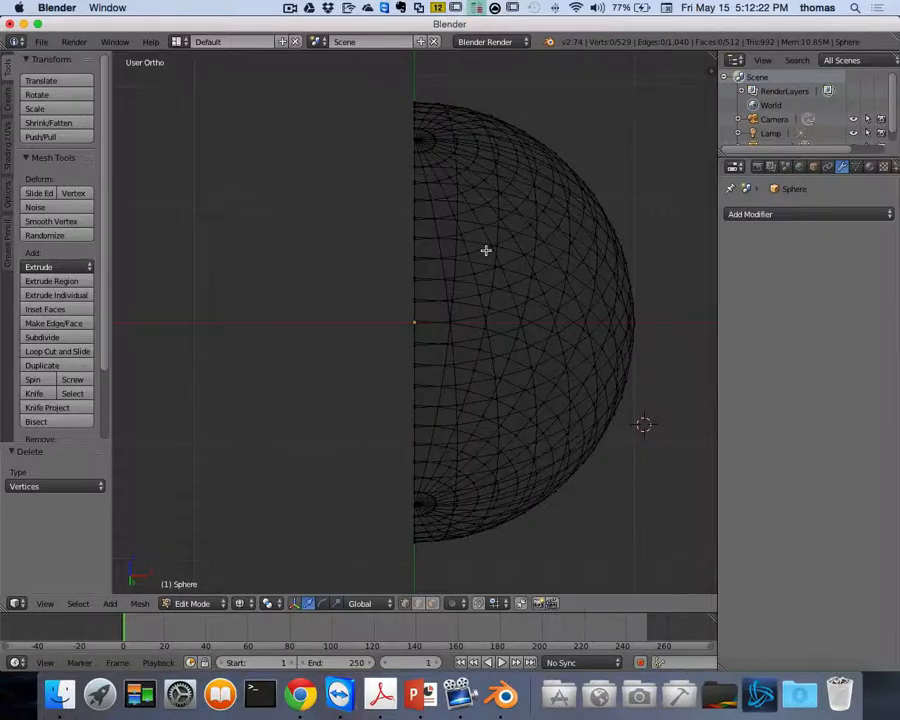
scroll(432, 170, up, 8)
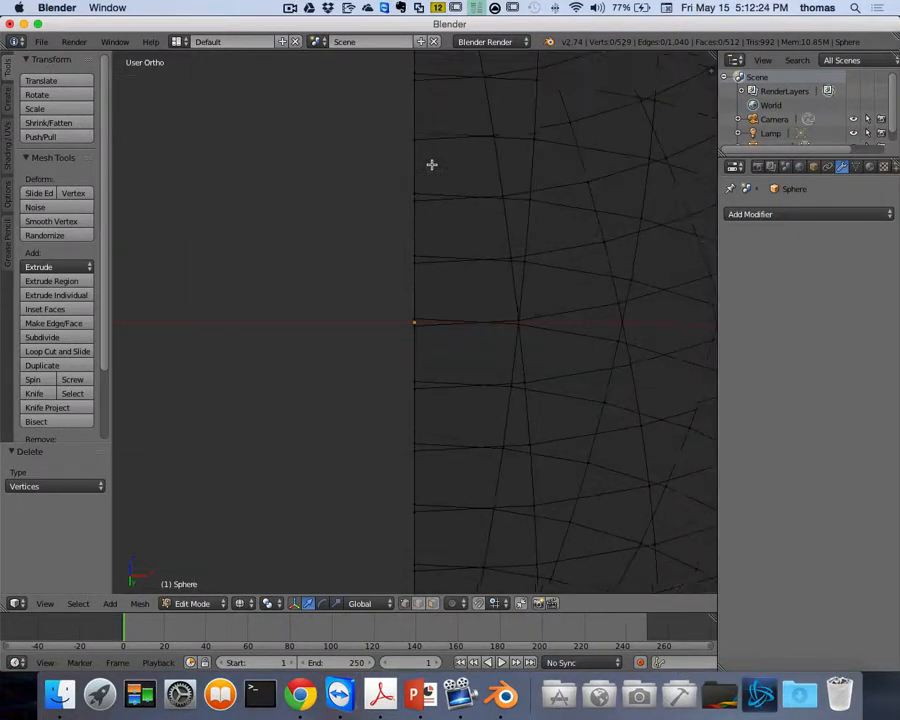
scroll(432, 165, down, 8)
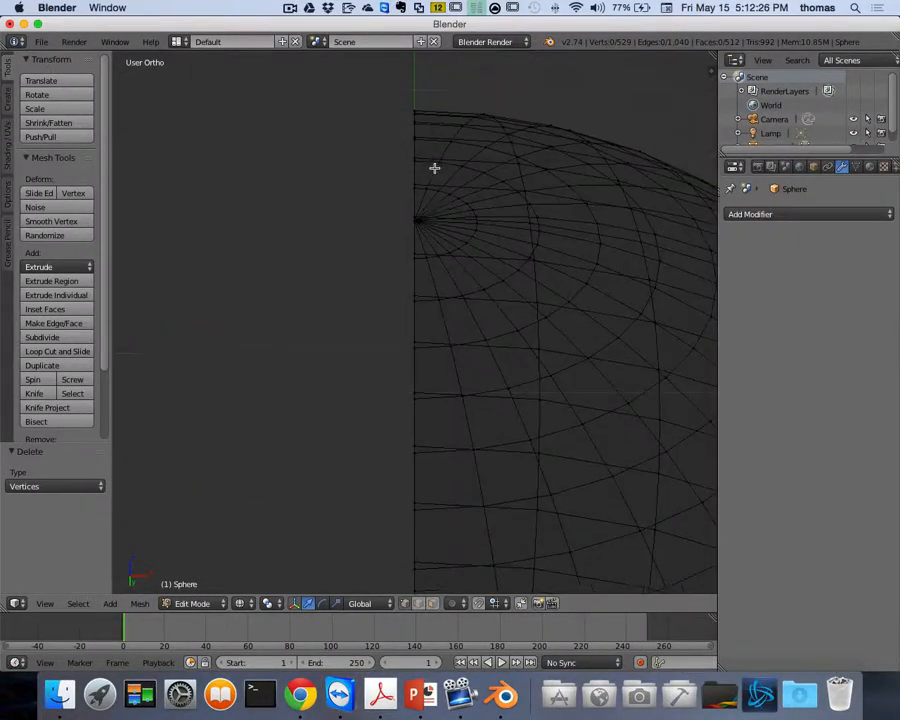
key(KP_1)
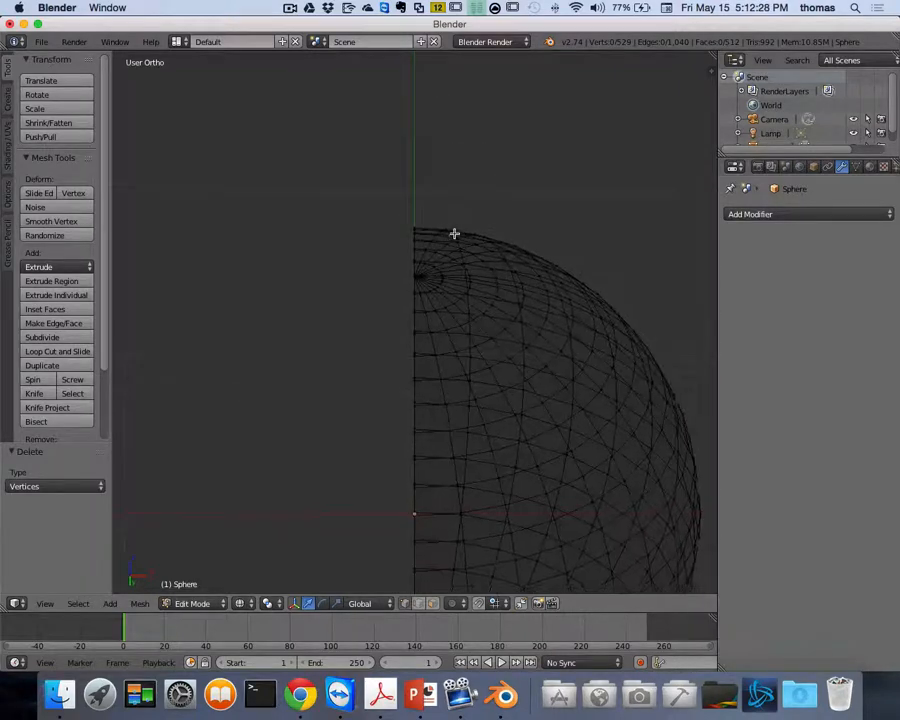
key(KP_5)
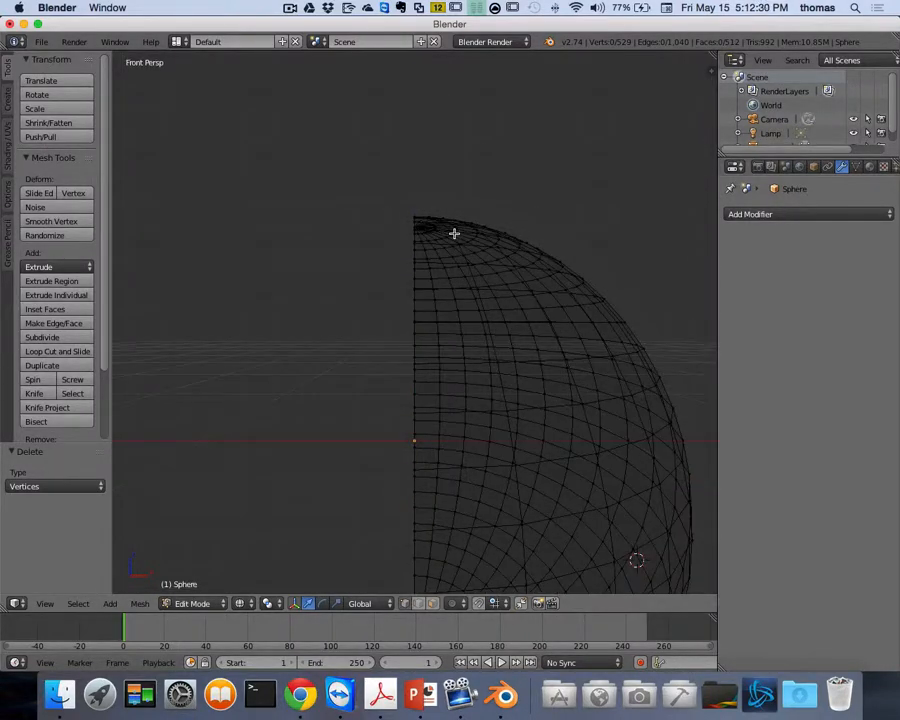
key(KP_5)
key(KP_8)
key(KP_8)
key(KP_8)
key(KP_8)
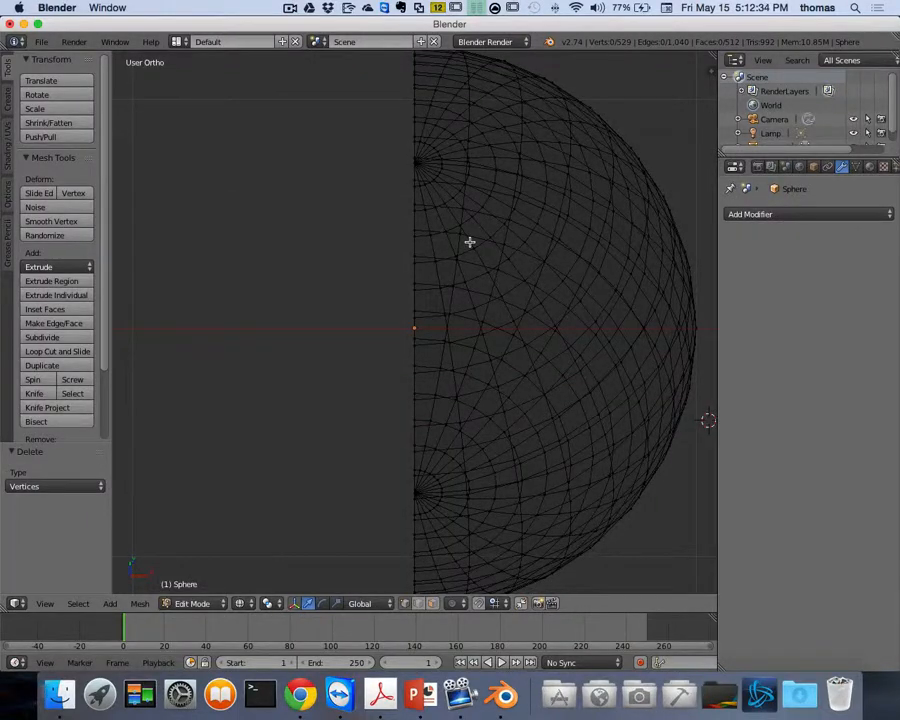
key(KP_1)
shift+scroll(470, 242, down, 7)
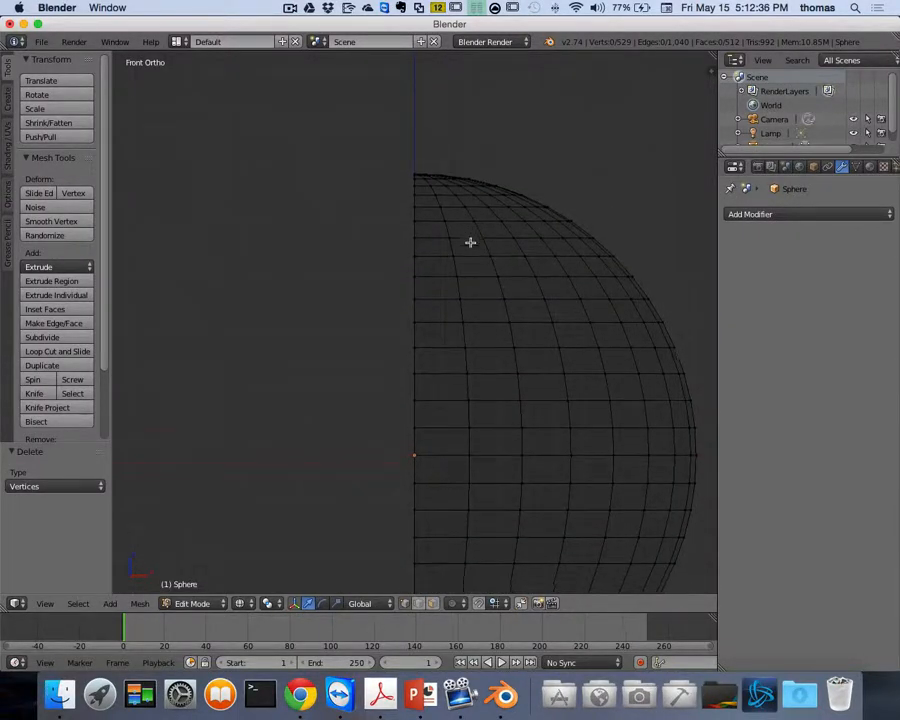
shift+scroll(474, 251, down, 1)
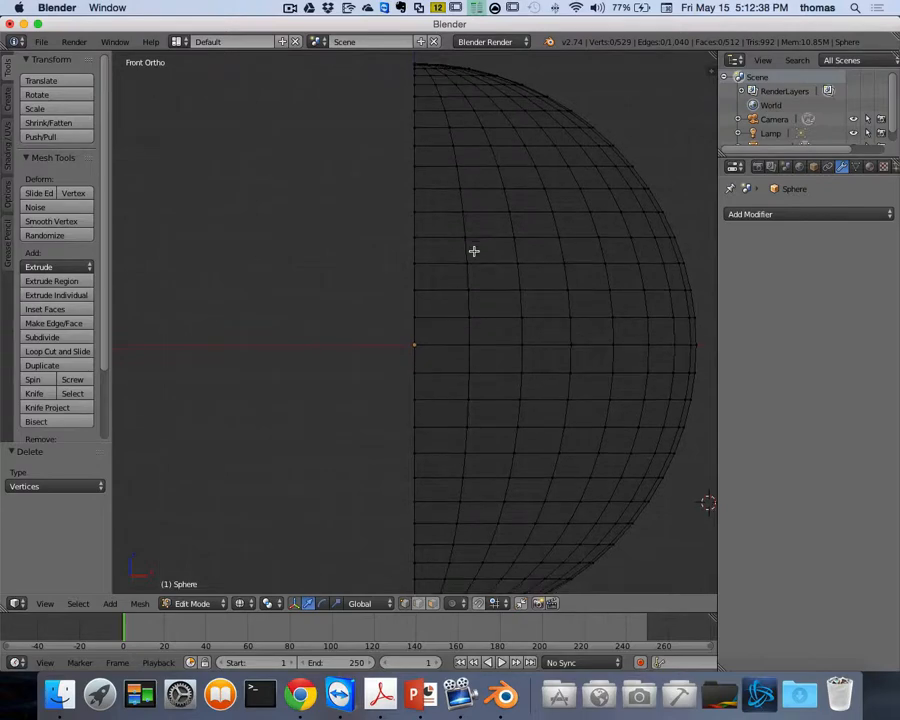
scroll(474, 251, down, 1)
ctrl+scroll(474, 251, up, 1)
ctrl+scroll(474, 251, down, 5)
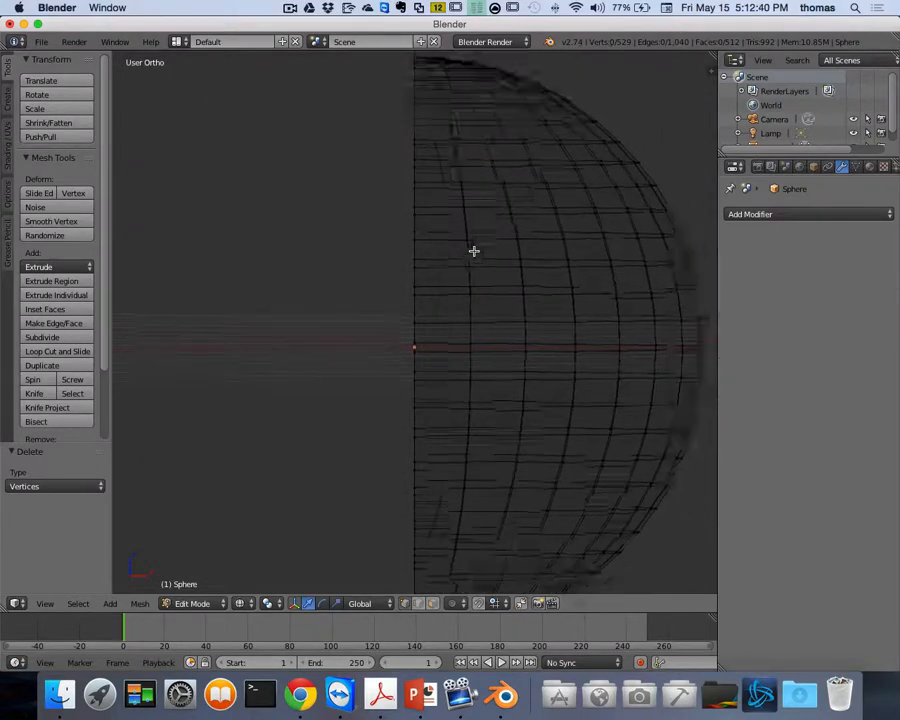
scroll(474, 251, up, 2)
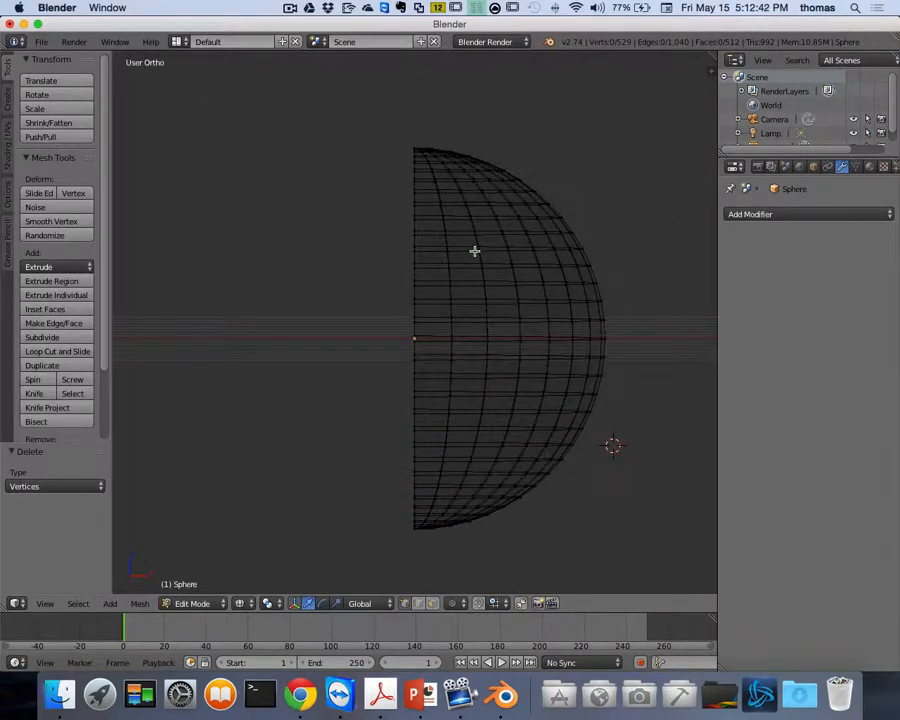
Step: Select all vertices of the half-sphere in front orthographic view and add a Mirror modifier to it
key(KP_5)
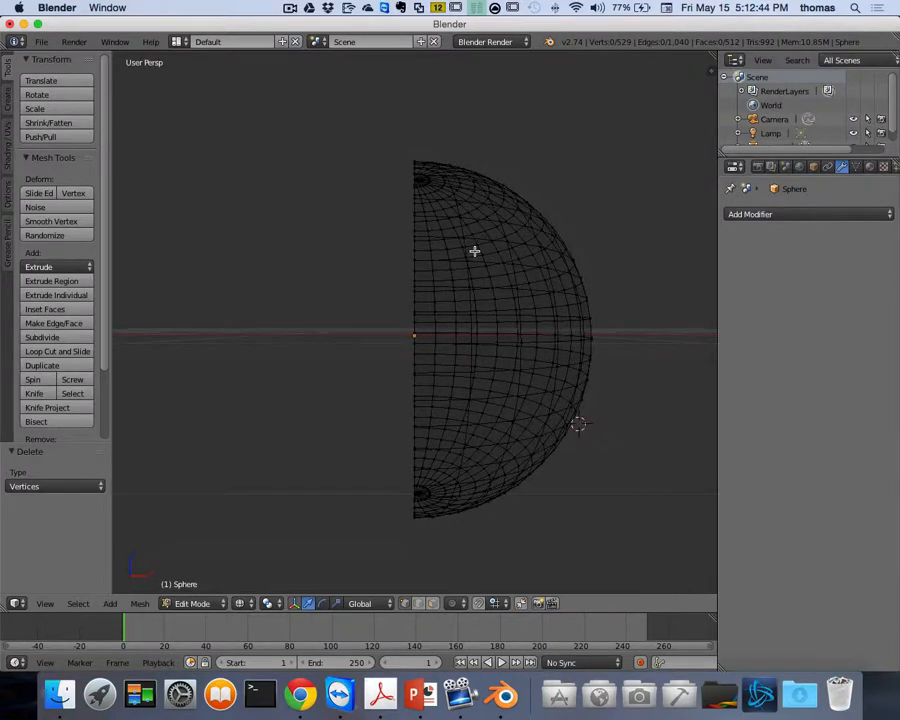
key(KP_1)
key(KP_5)
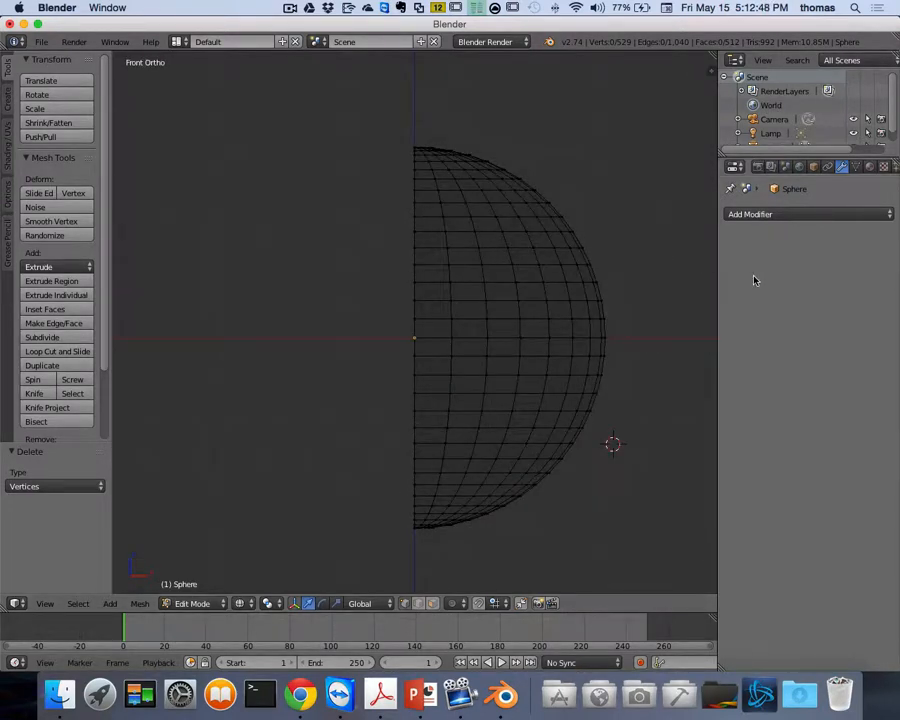
key(a)
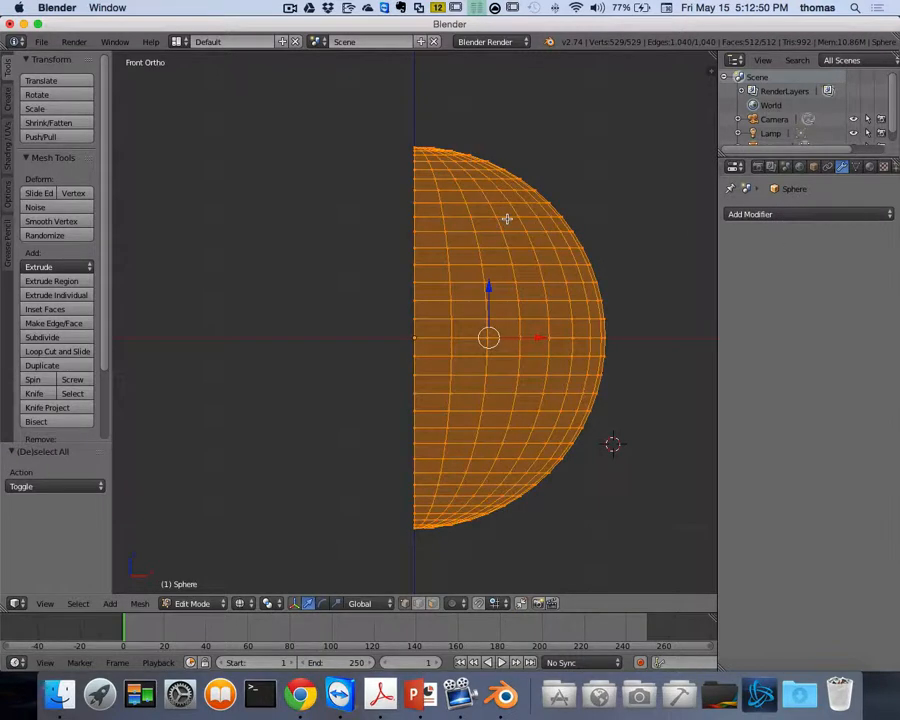
click(843, 168)
click(762, 217)
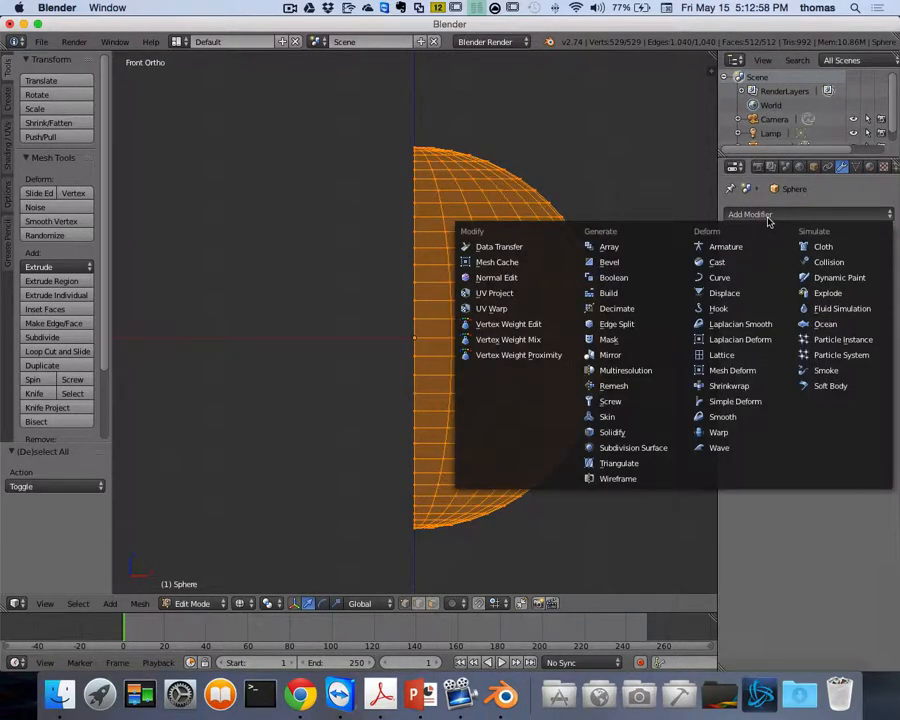
click(623, 355)
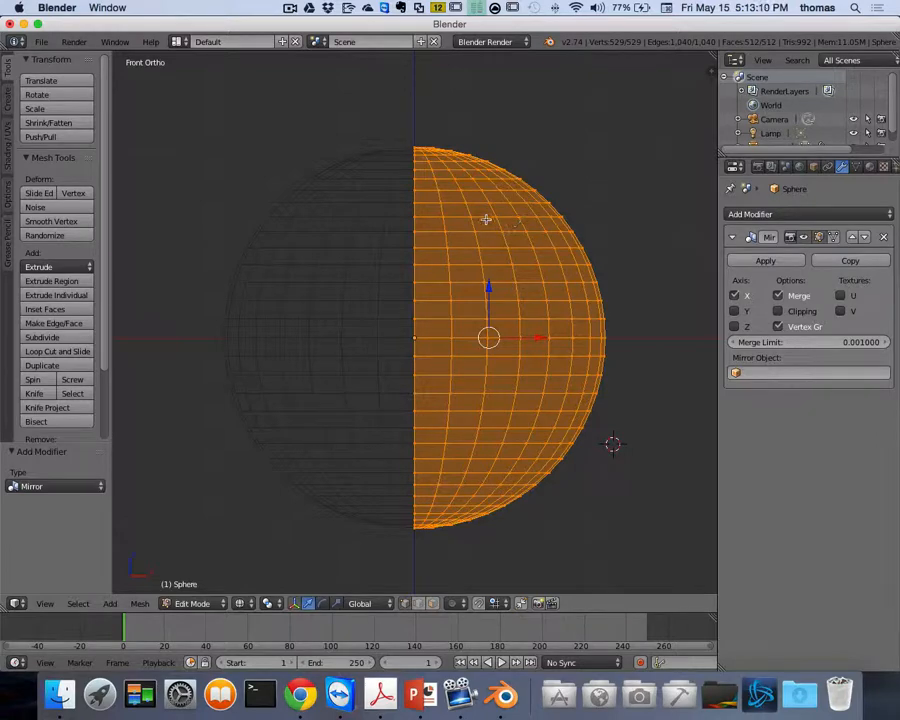
Step: Switch the mirrored sphere to solid display and return to Object Mode
key(z)
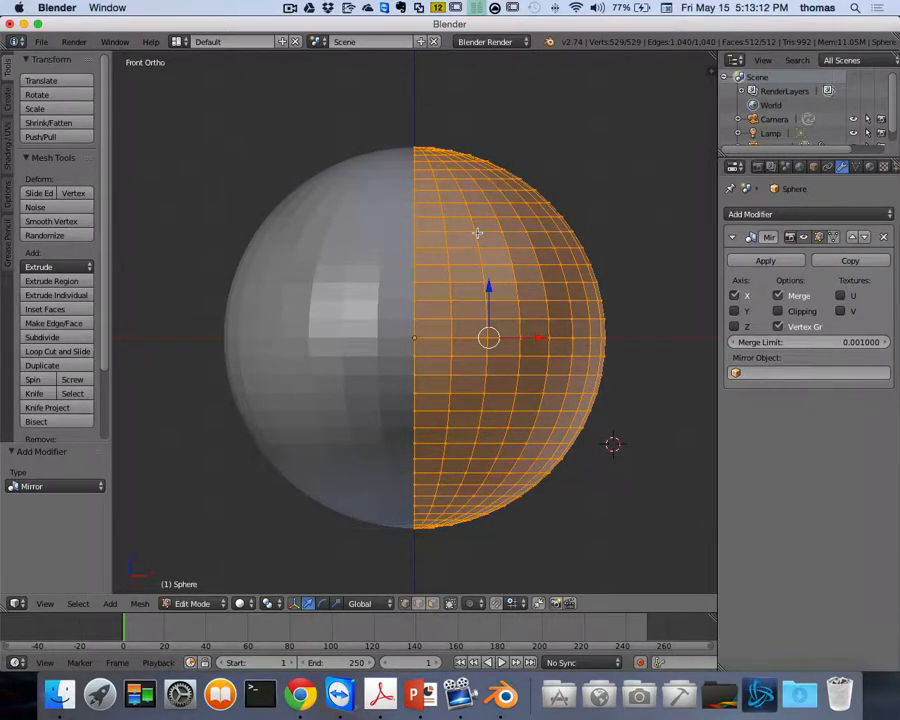
scroll(477, 233, up, 2)
scroll(478, 234, down, 1)
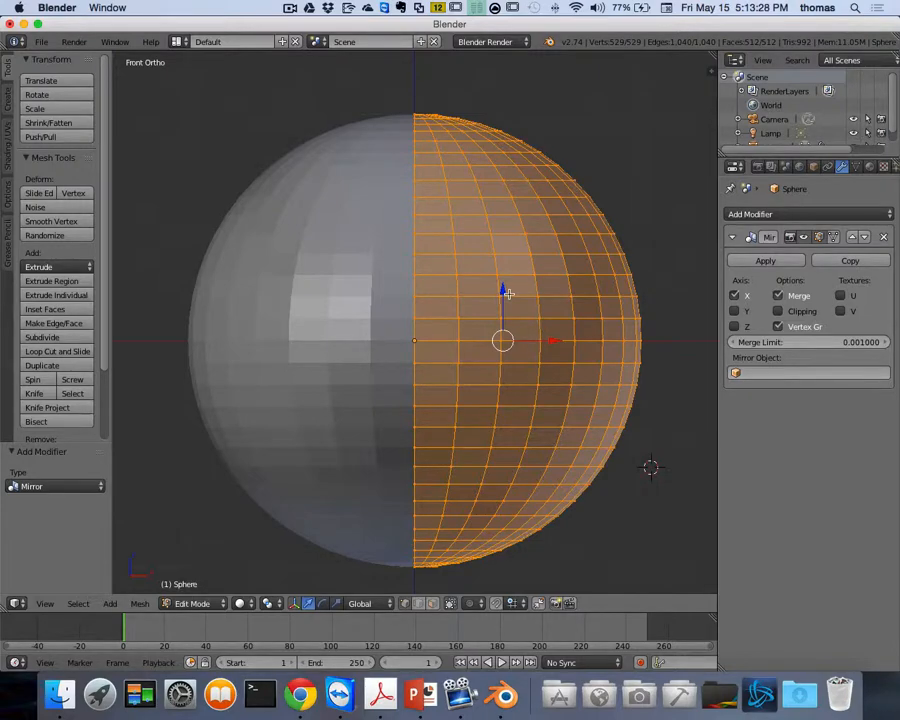
key(Tab)
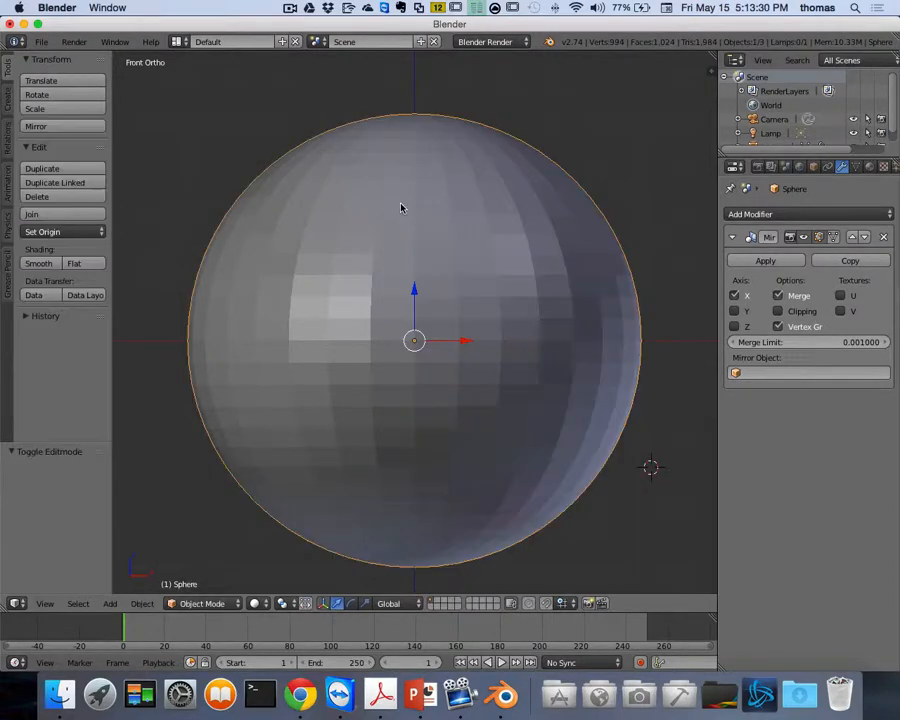
Step: Start a new file by reloading the start-up scene, without saving the sphere
click(41, 42)
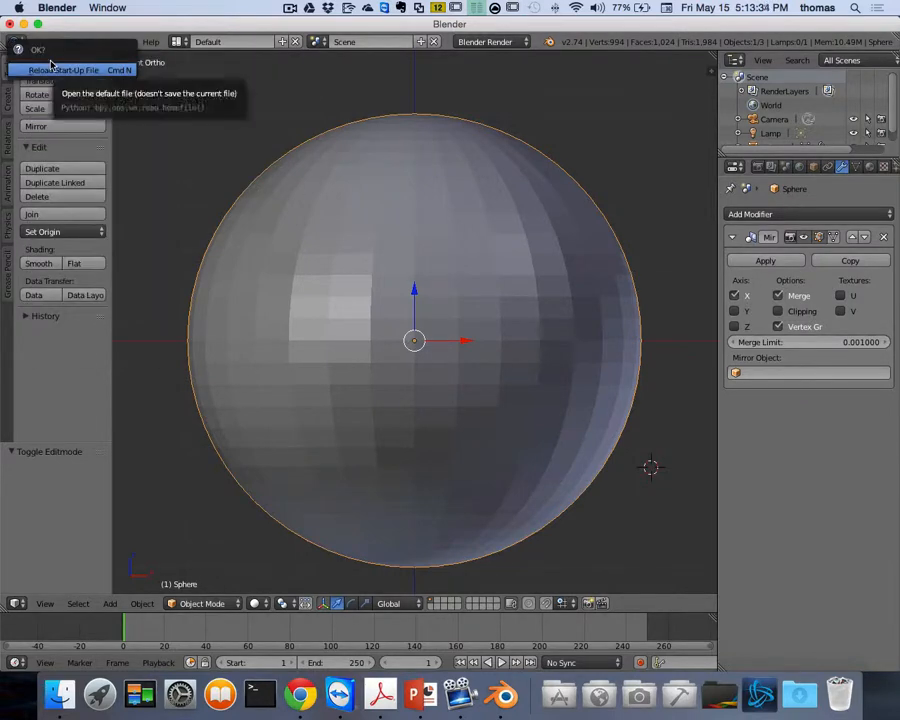
click(52, 69)
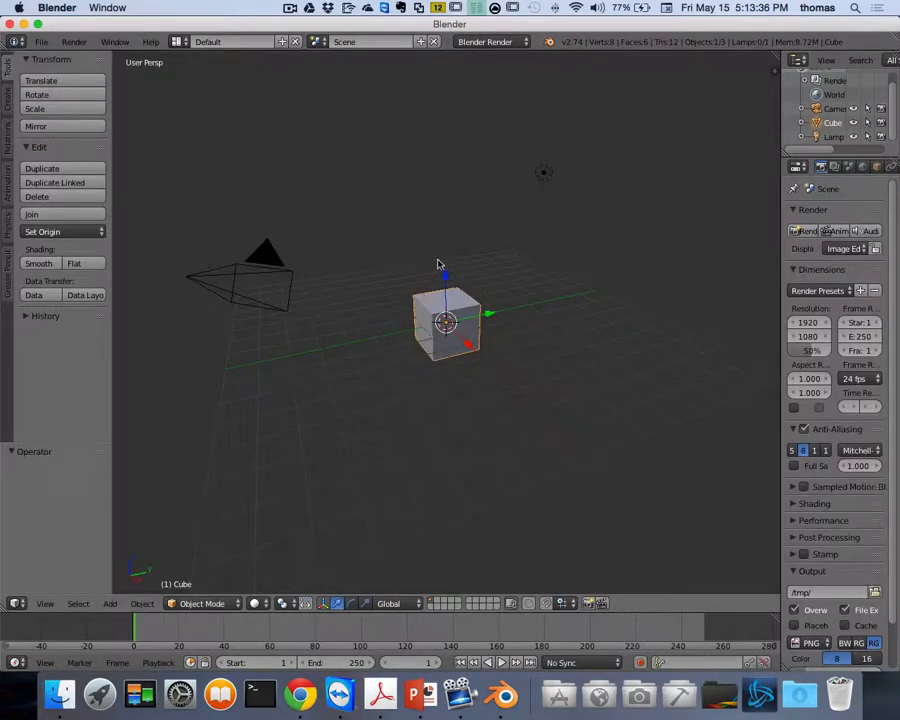
scroll(512, 352, up, 5)
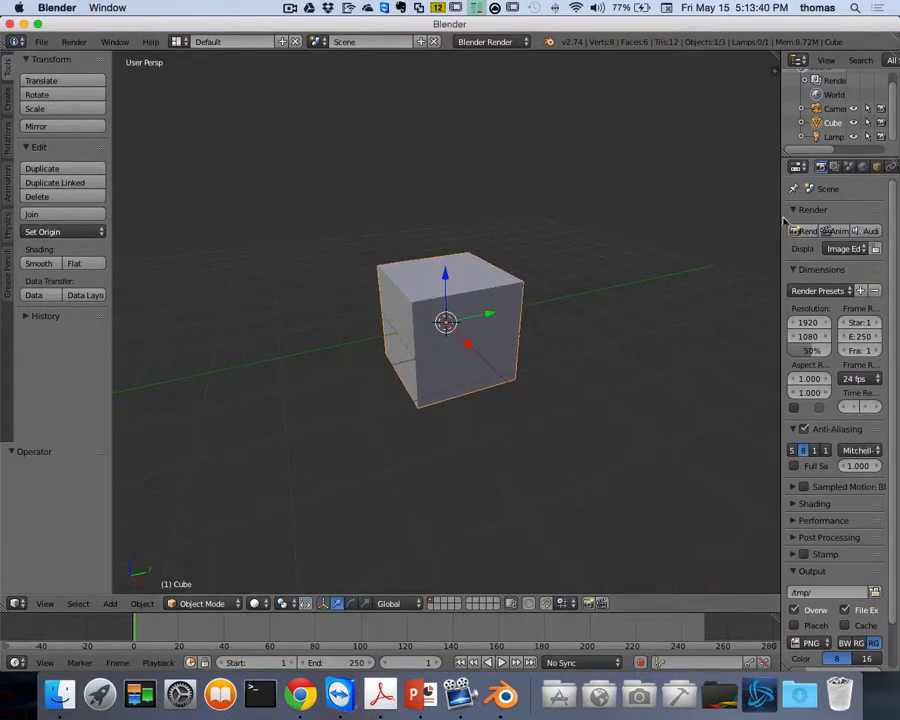
Step: Widen the properties editor and show the default cube's material settings with a cube-shaped preview
drag(784, 215, 624, 214)
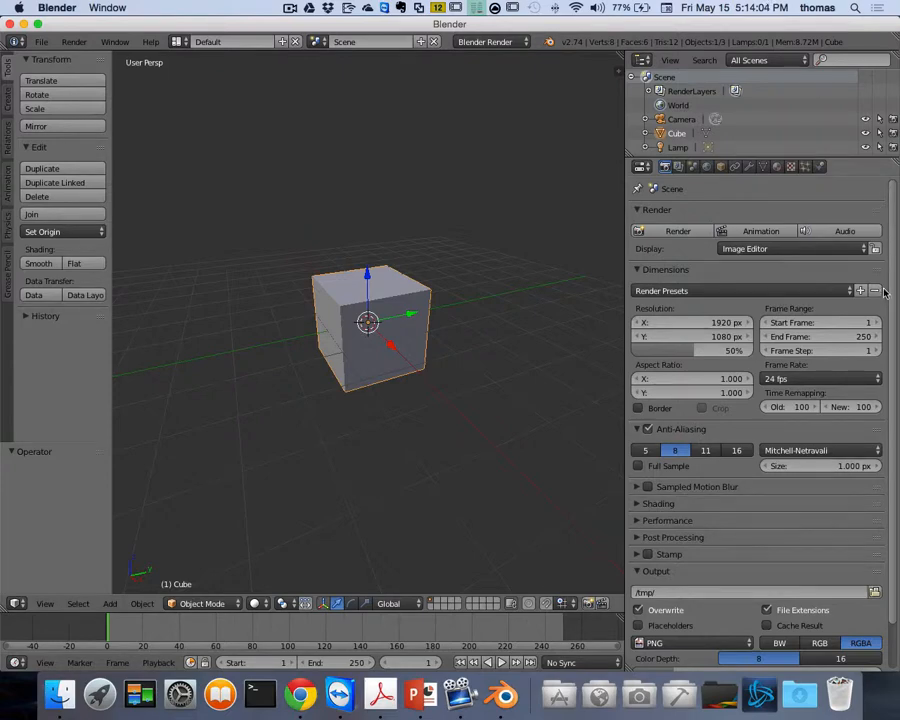
click(777, 167)
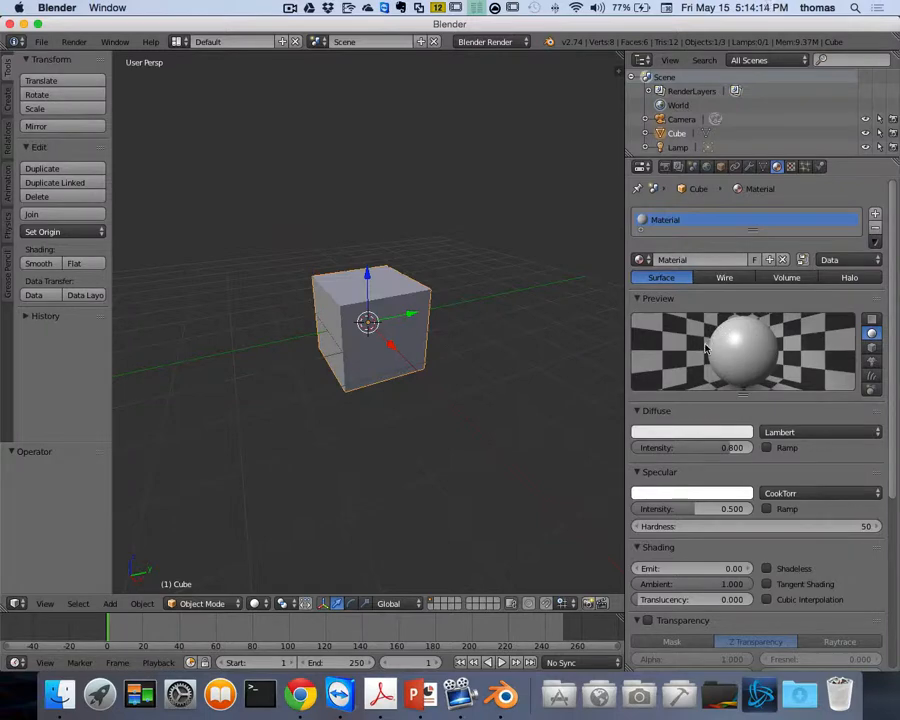
click(871, 348)
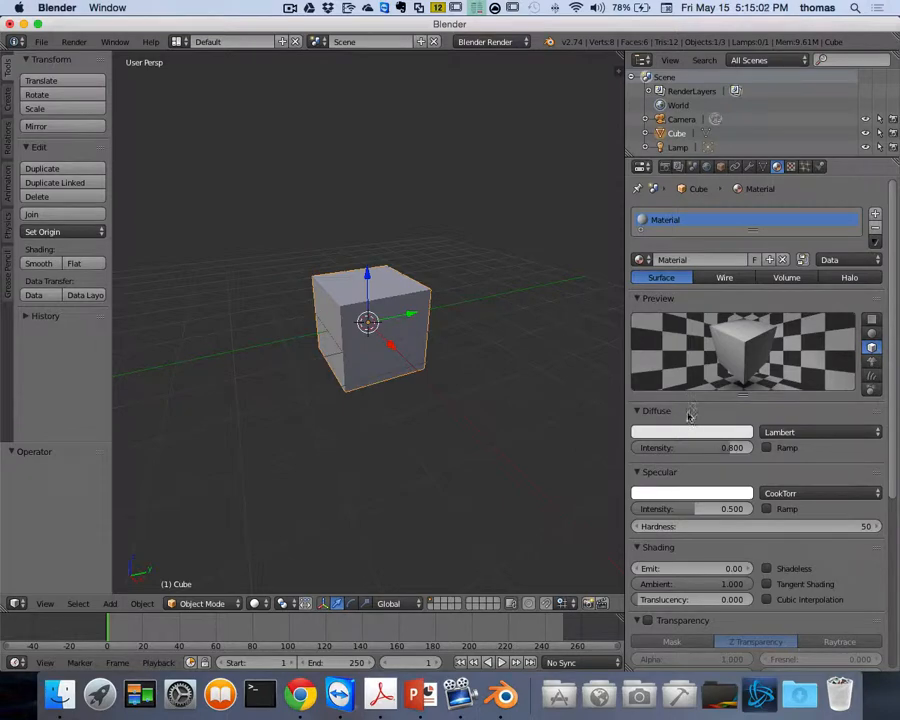
Step: Set the material's diffuse colour to light green and choose Lambert as the diffuse shader model
scroll(706, 410, down, 1)
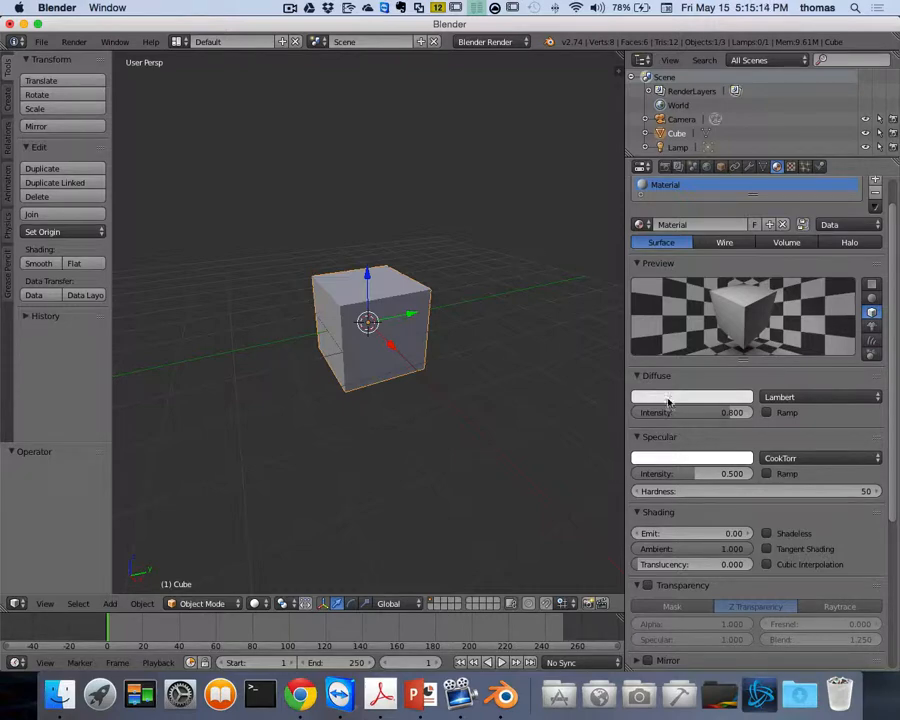
click(666, 400)
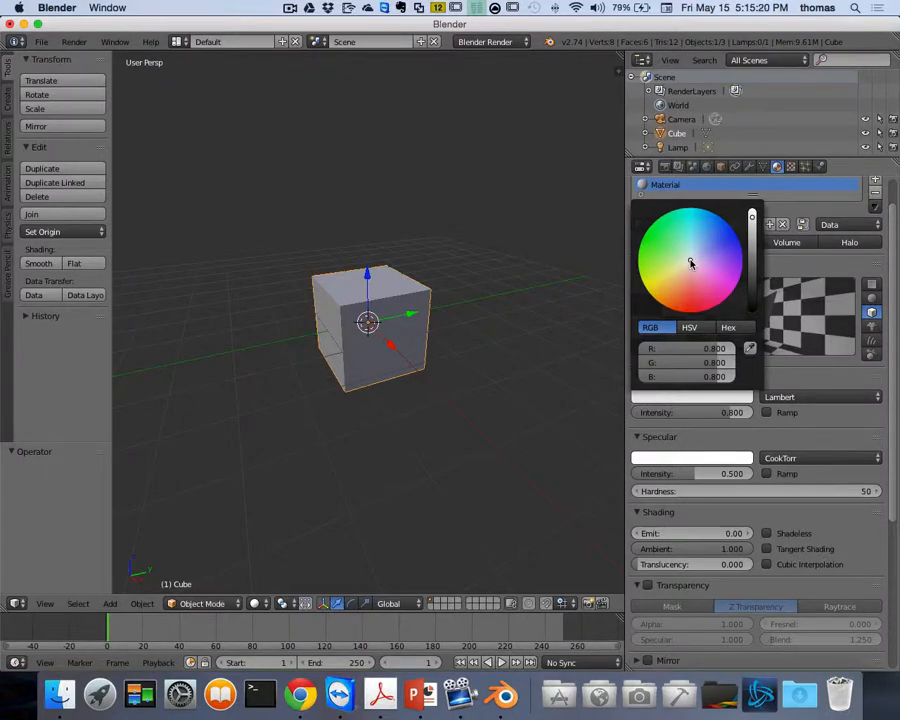
drag(690, 262, 665, 249)
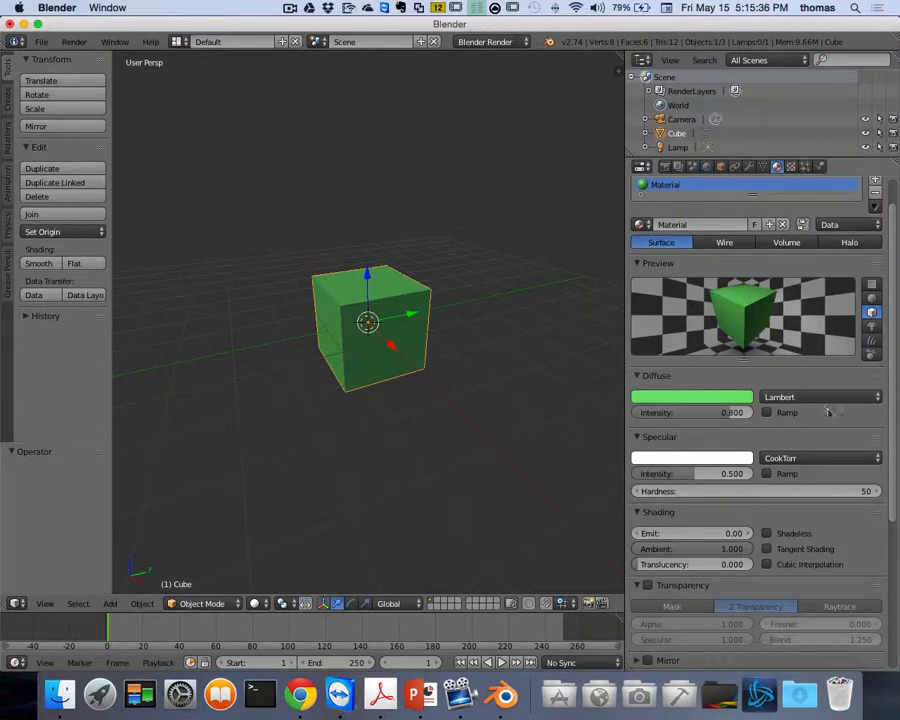
click(859, 398)
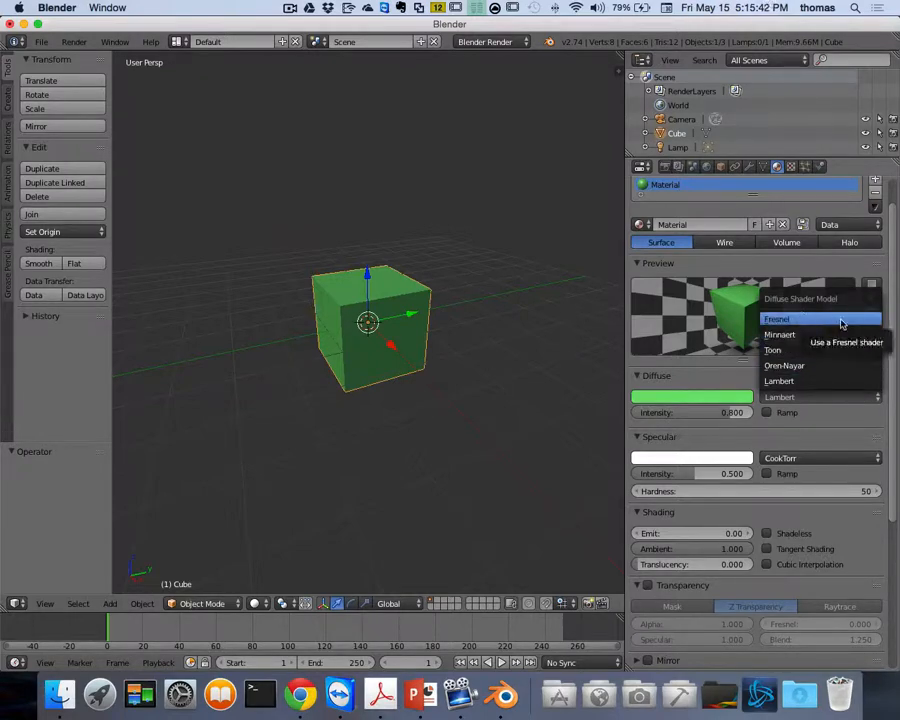
click(782, 381)
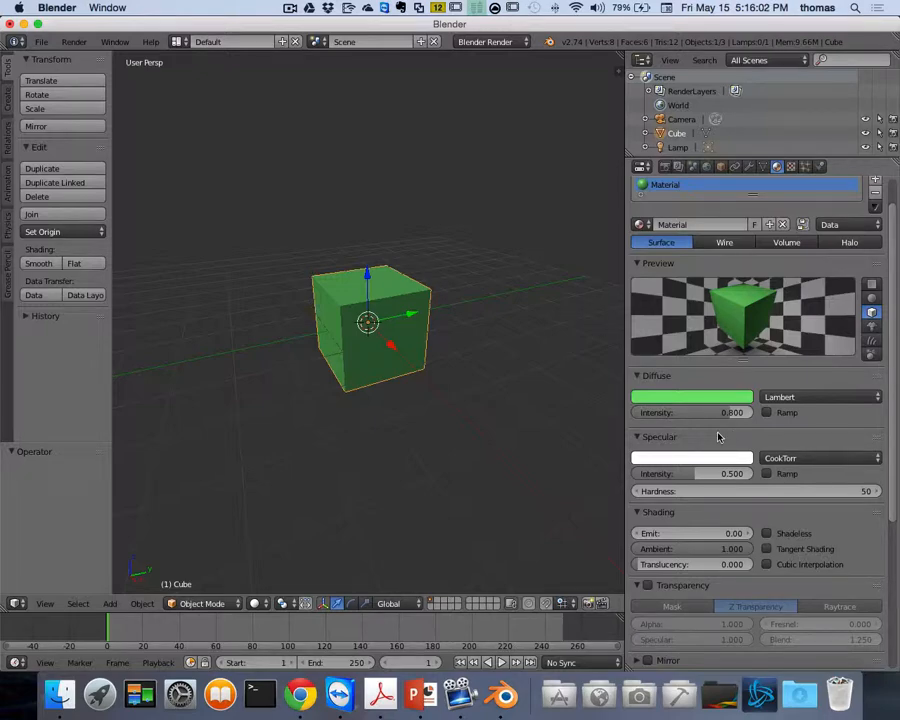
Step: Switch the material preview to a sphere, try high and zero specular intensity, and set it to about 0.533
click(873, 299)
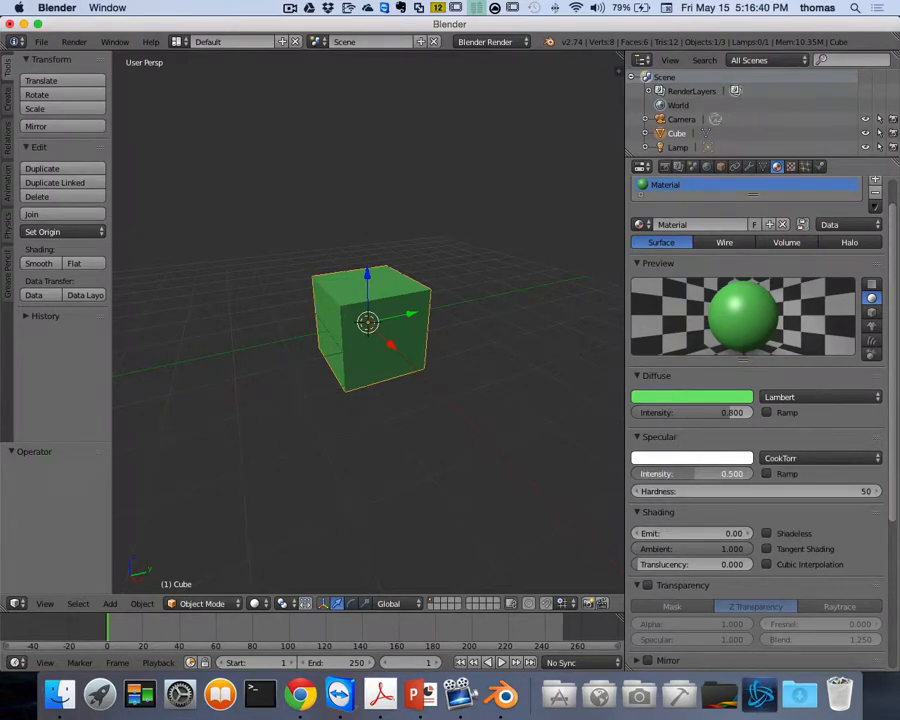
drag(700, 473, 718, 473)
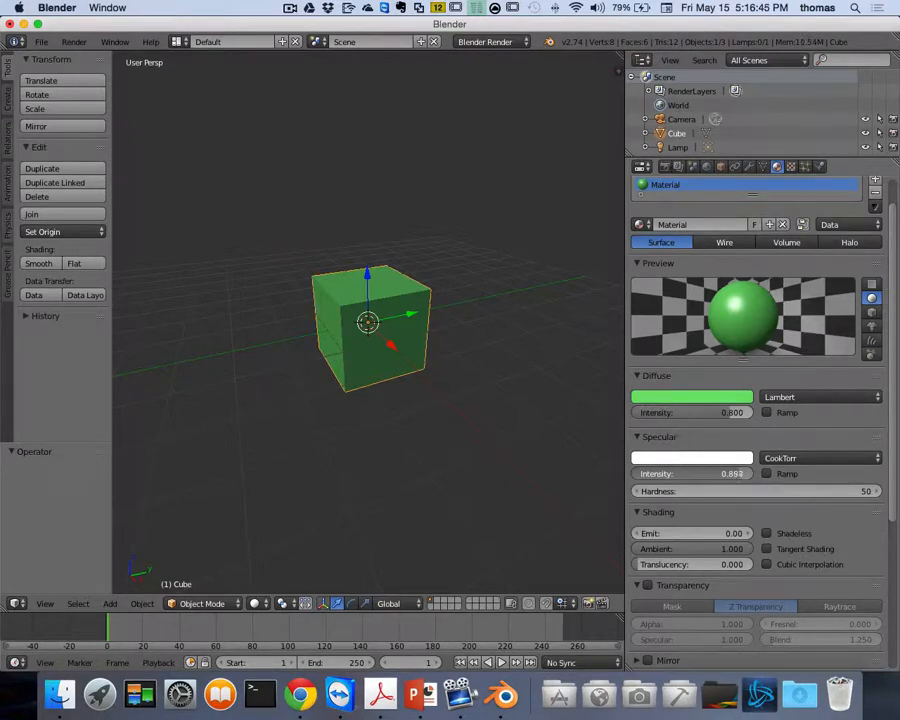
drag(718, 473, 720, 473)
drag(690, 473, 636, 473)
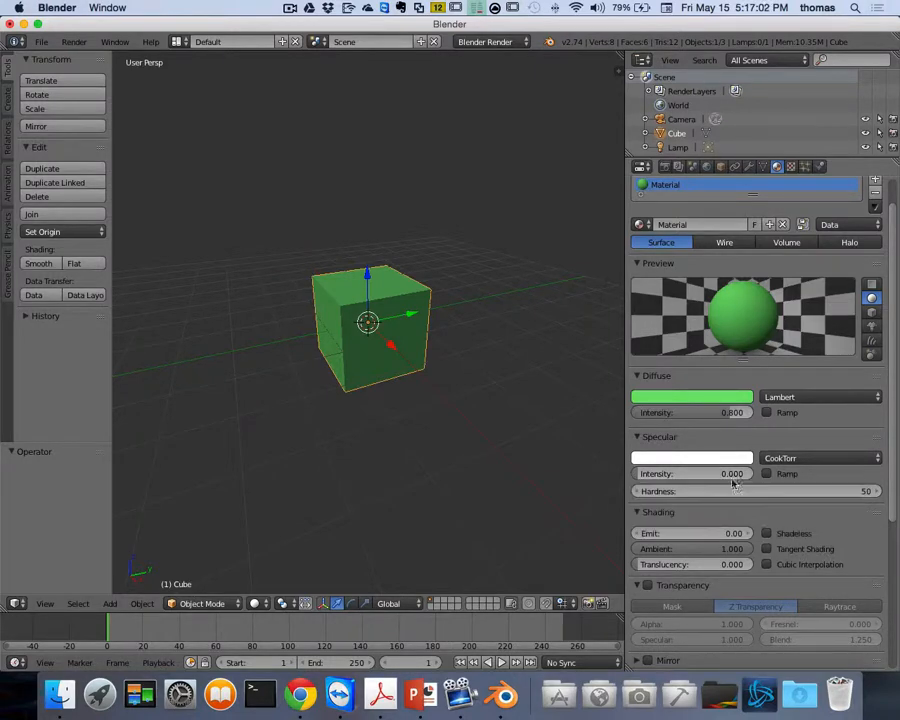
drag(645, 478, 697, 476)
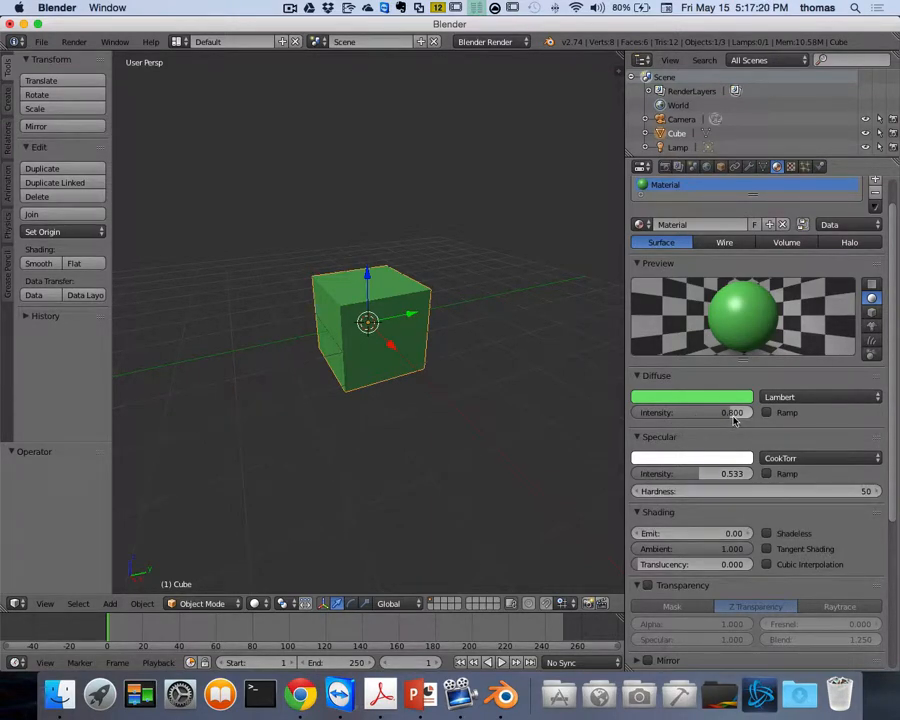
Step: Set the material's diffuse intensity to about 0.527 and rename the material as Green
drag(732, 413, 692, 413)
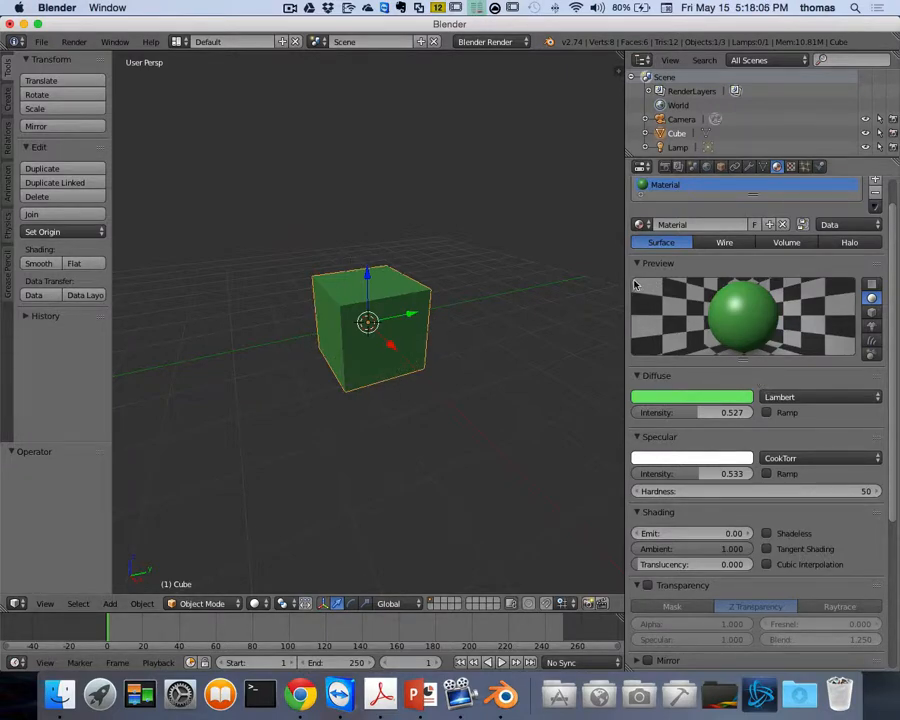
click(677, 227)
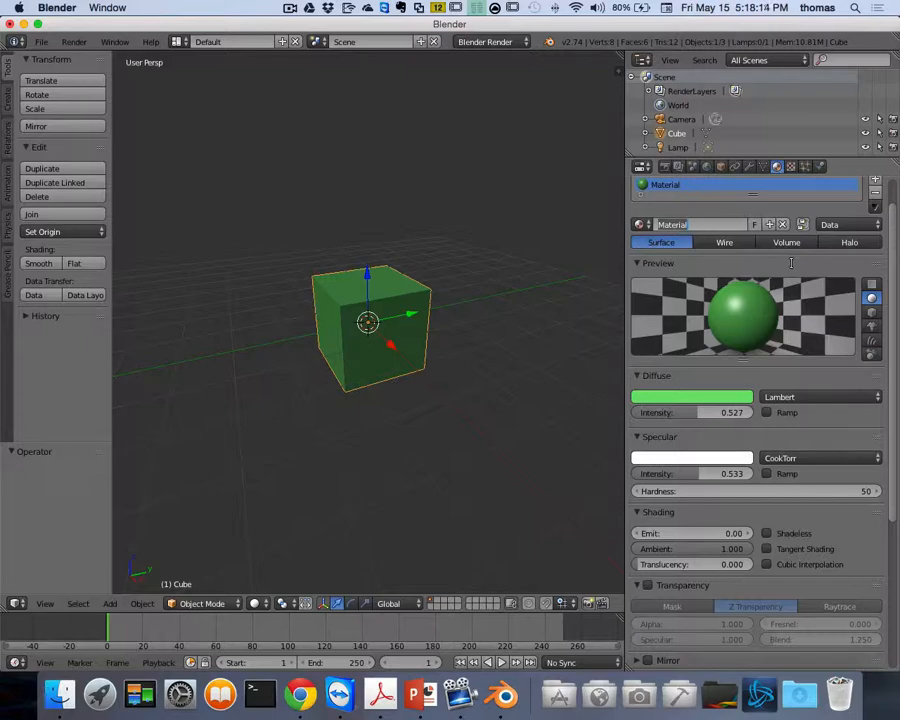
key(BackSpace)
text(Green)
key(Return)
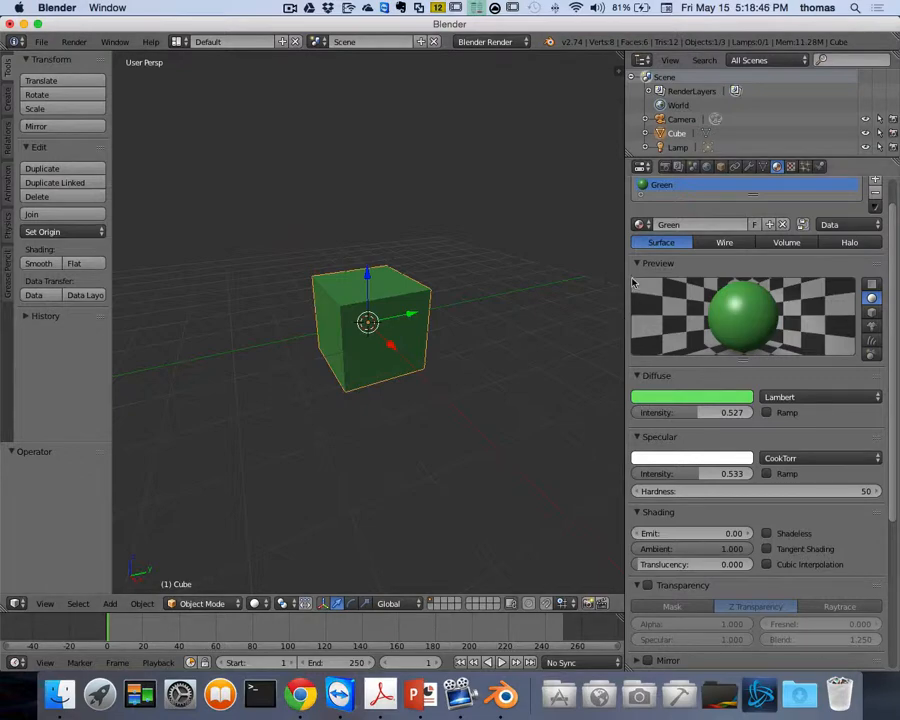
Step: Narrow the properties editor to enlarge the 3D viewport and bring up the snapping options for the 3D cursor
drag(627, 262, 729, 270)
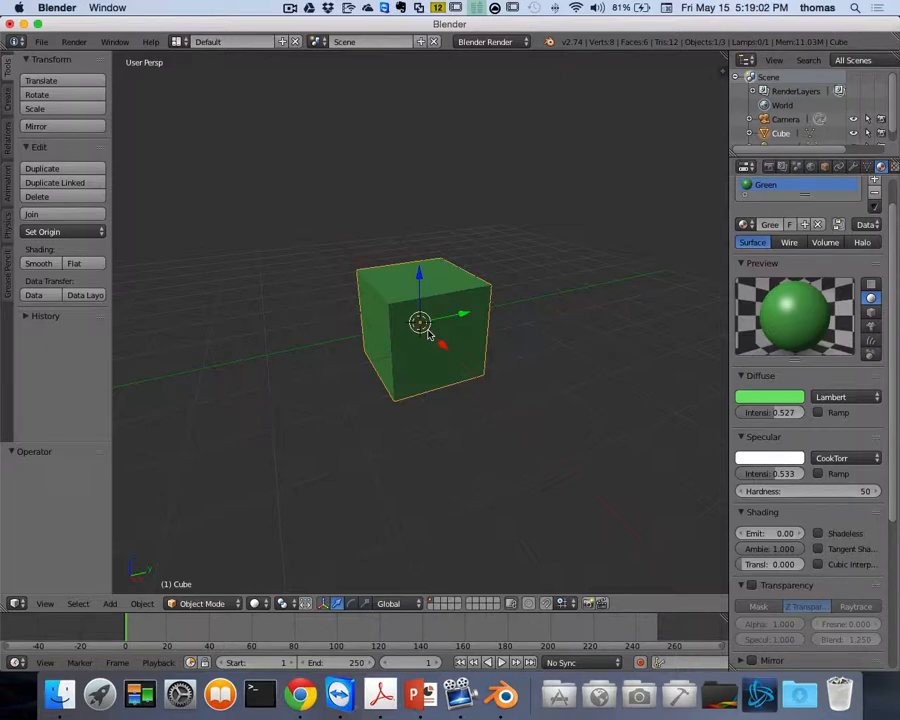
middle_drag(428, 336, 434, 338)
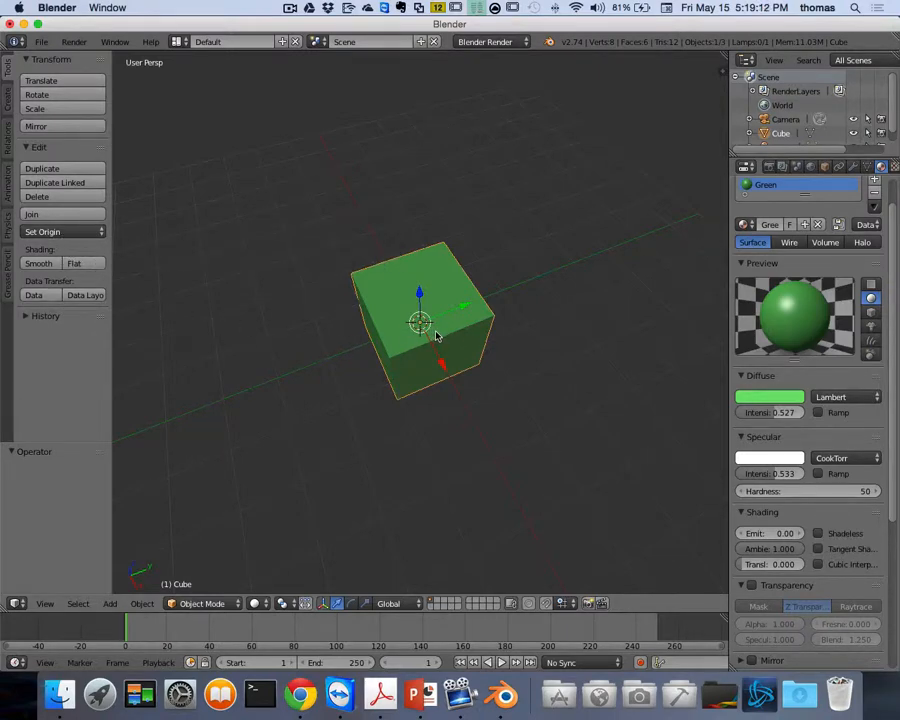
key(shift+s)
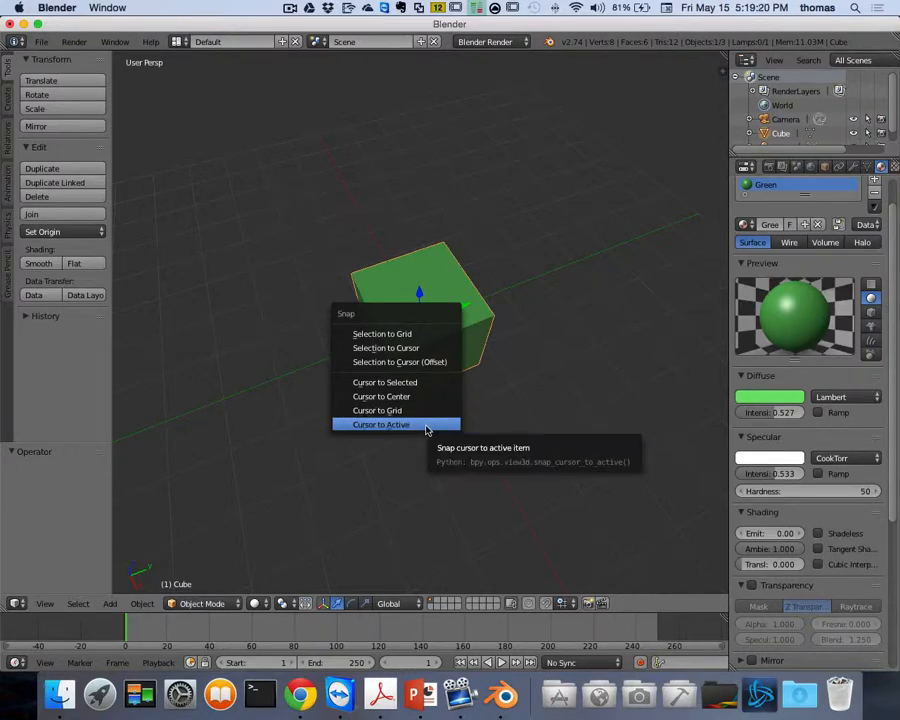
click(418, 397)
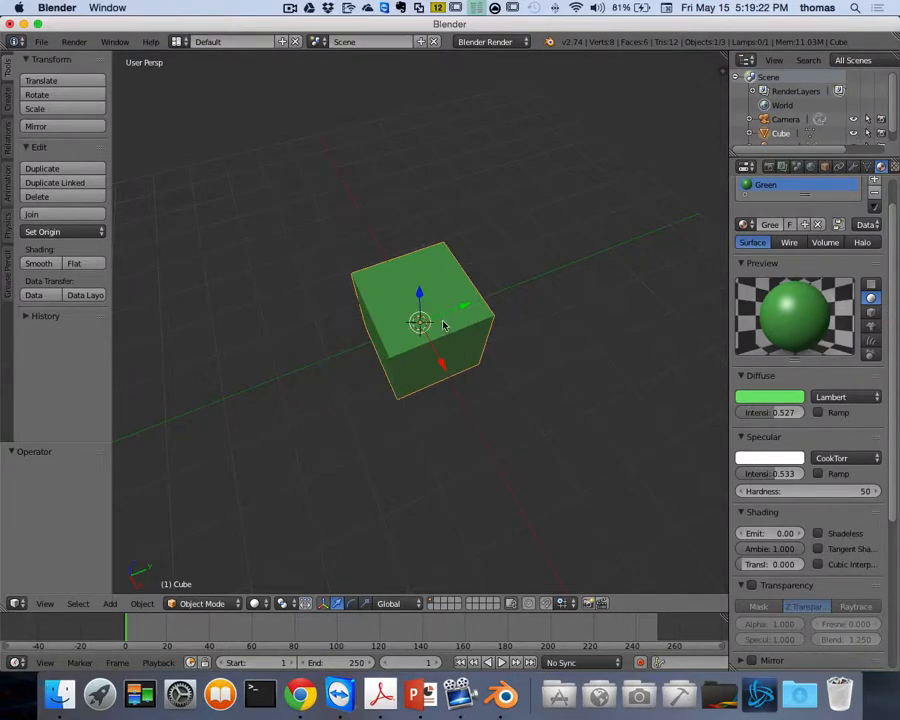
Step: Place the 3D cursor in empty space away from the cube and snap it back to the scene centre
scroll(559, 167, down, 5)
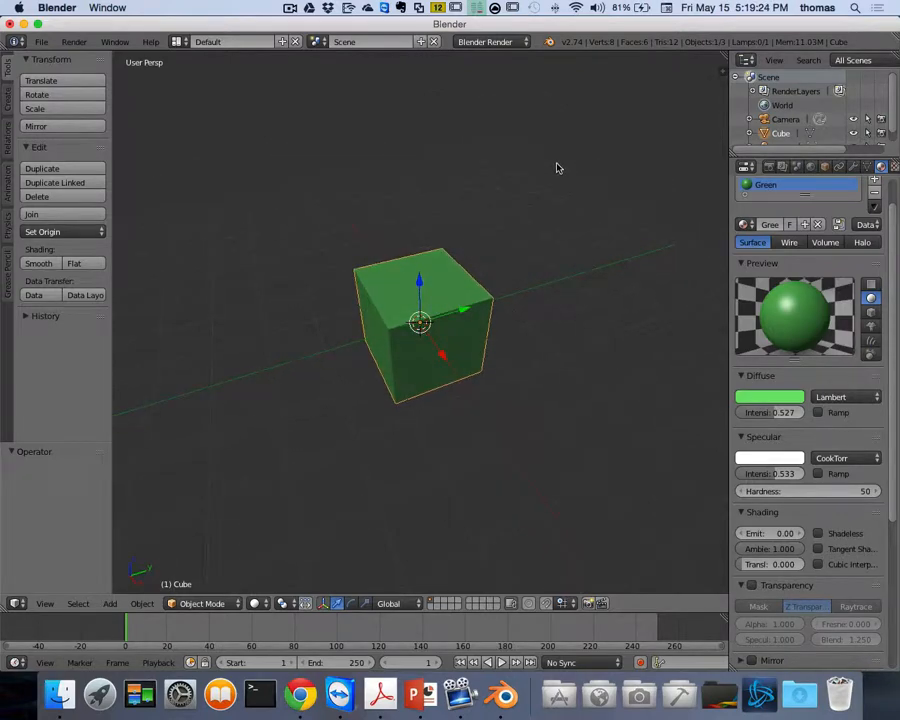
click(557, 121)
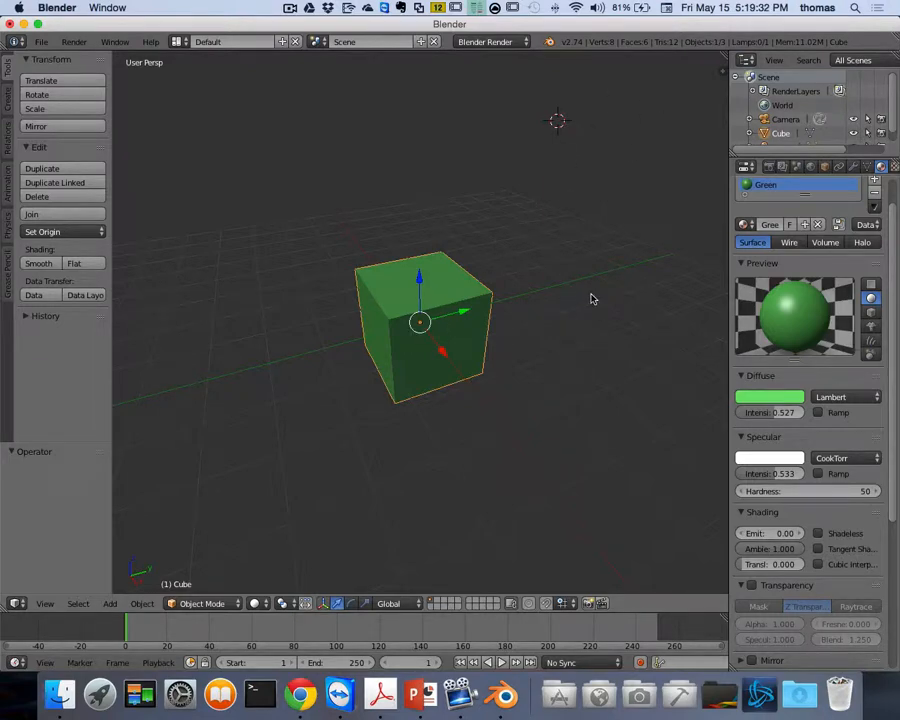
key(shift+s)
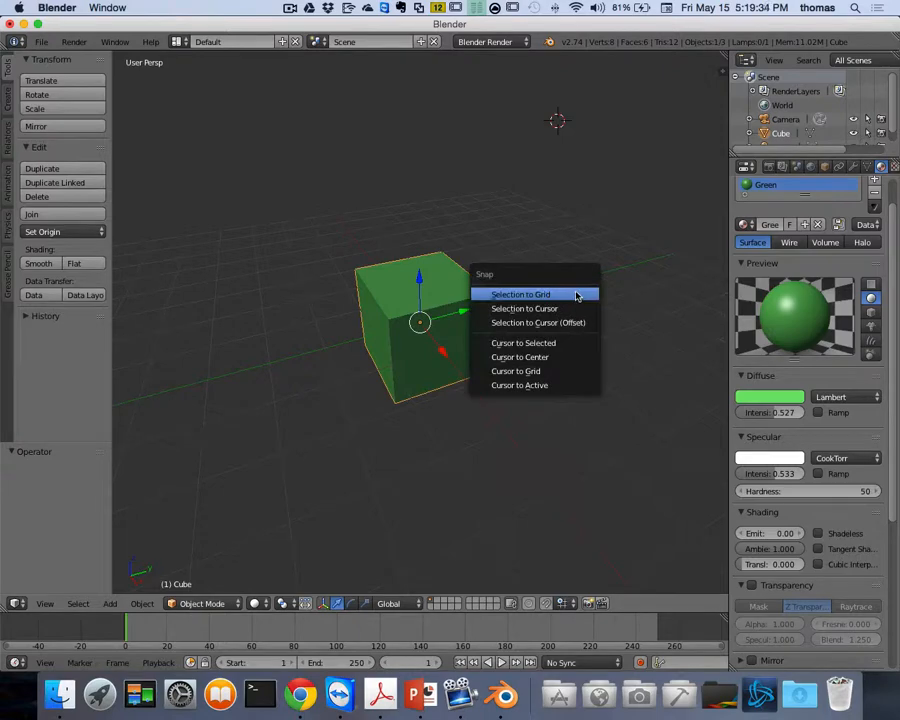
click(556, 357)
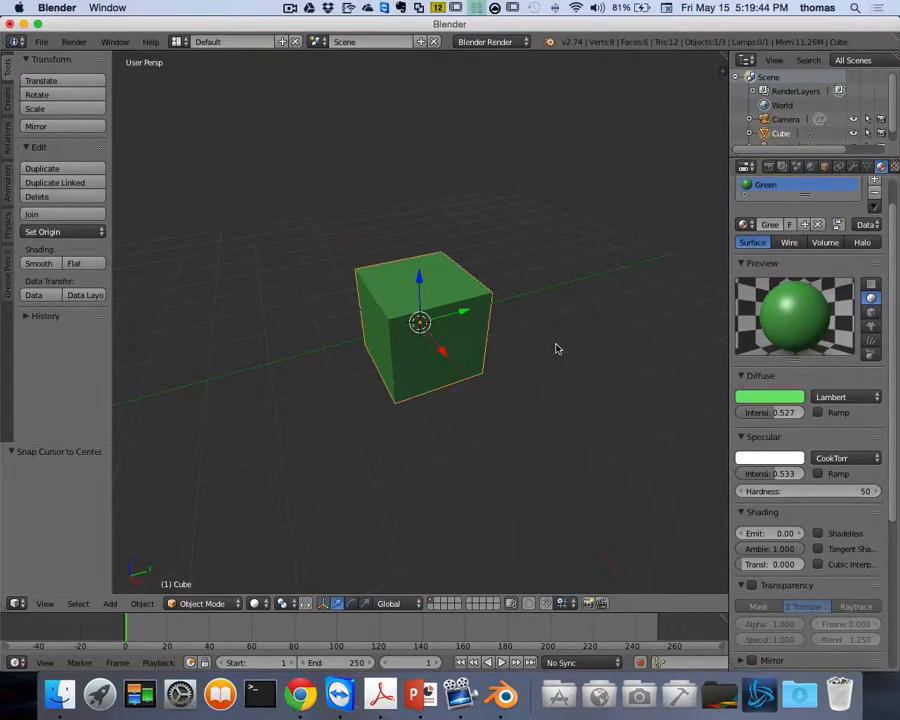
key(shift+a)
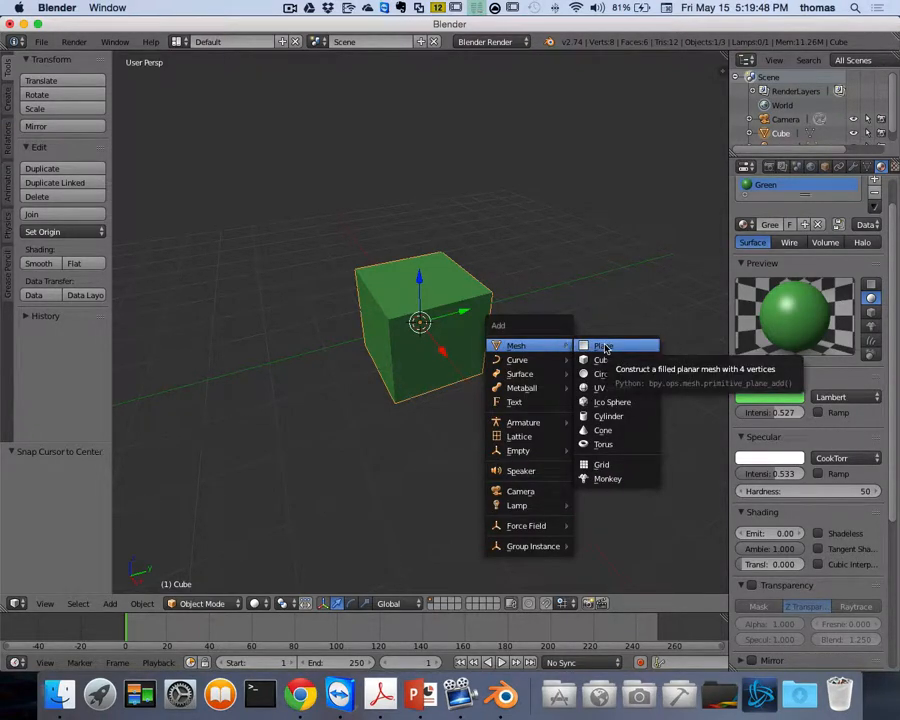
click(605, 347)
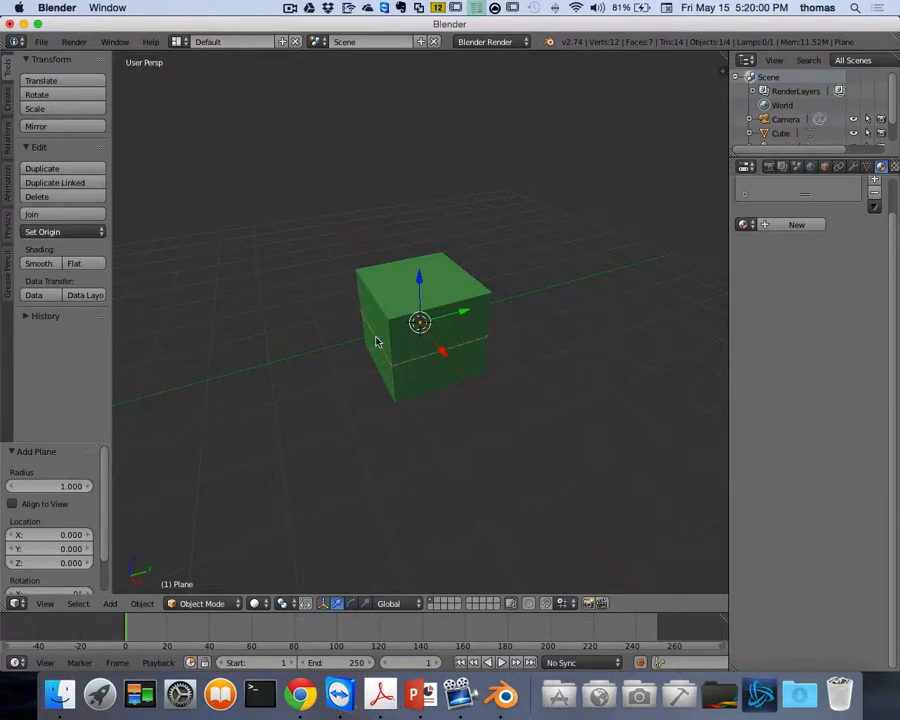
key(s)
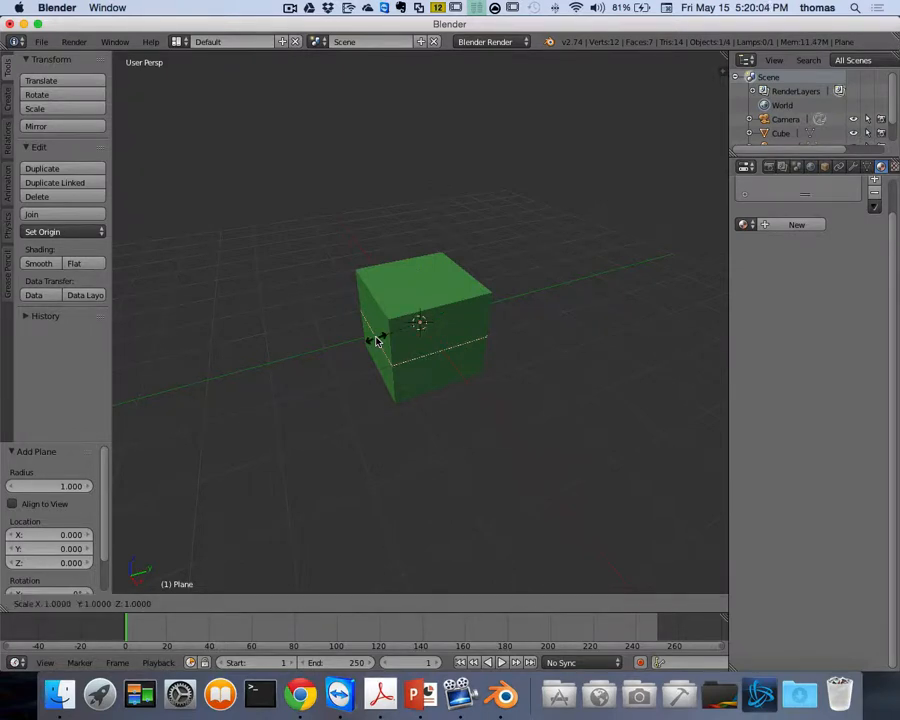
text(15)
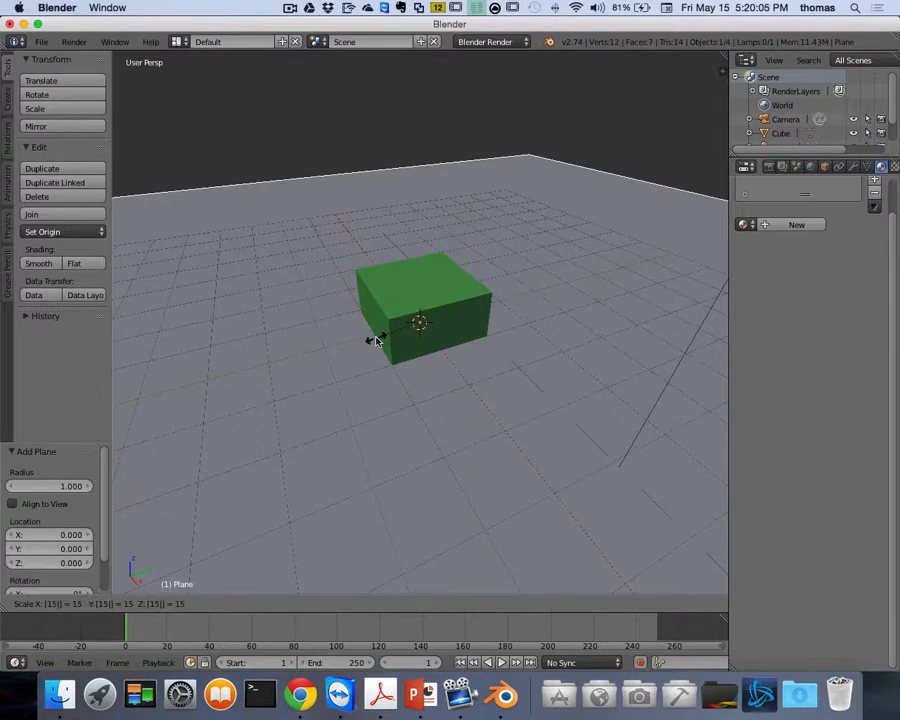
key(Return)
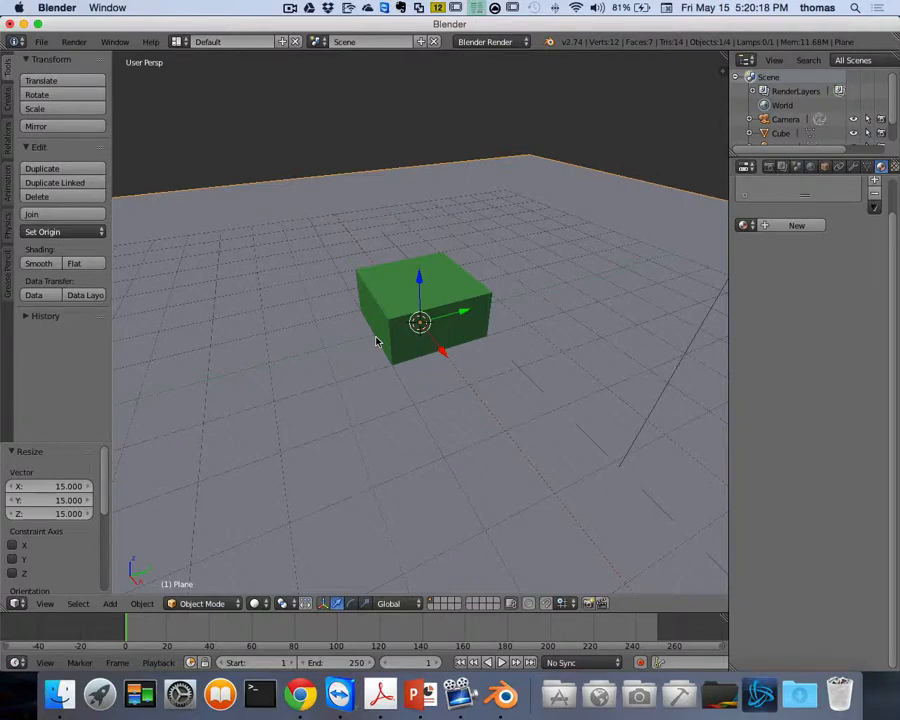
key(ctrl+z)
right_click(376, 342)
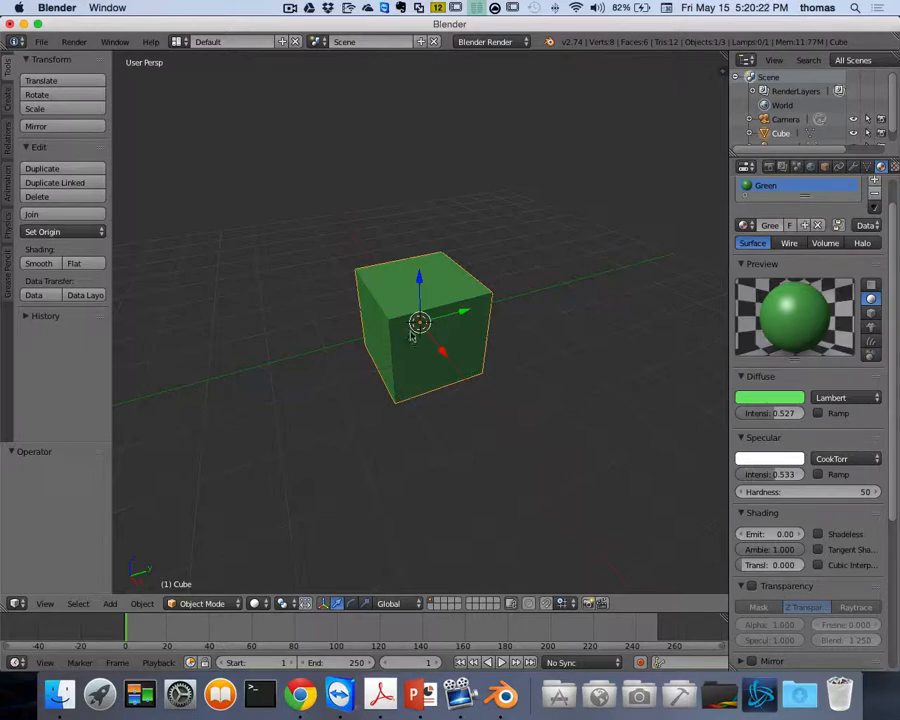
Step: Add a plane at the scene centre, scaled by a factor of 15, and lower it about 1.438 units along Z
key(shift+a)
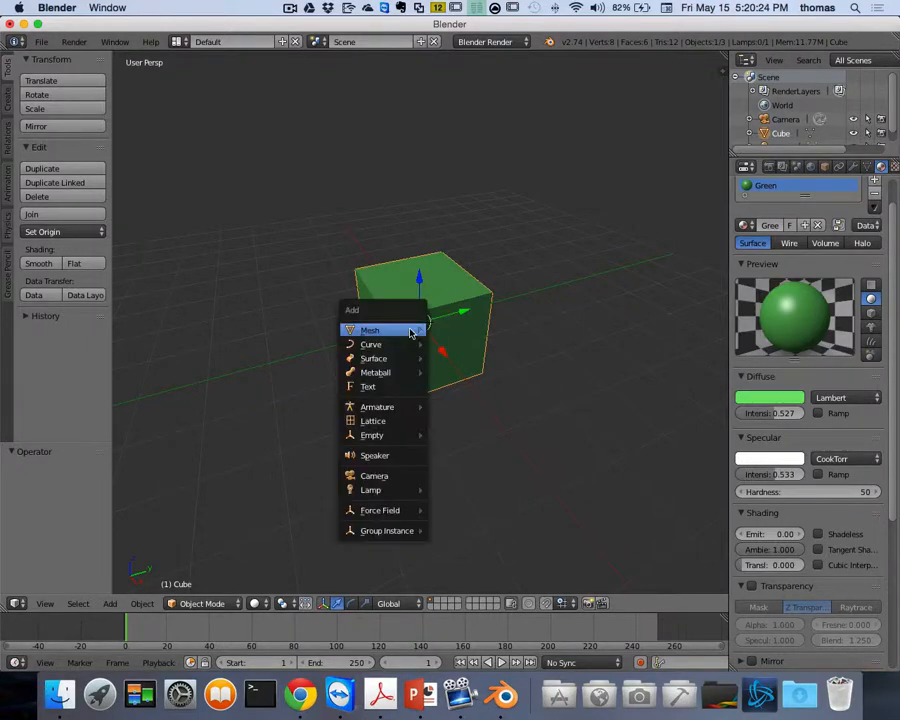
mouse_move(410, 332)
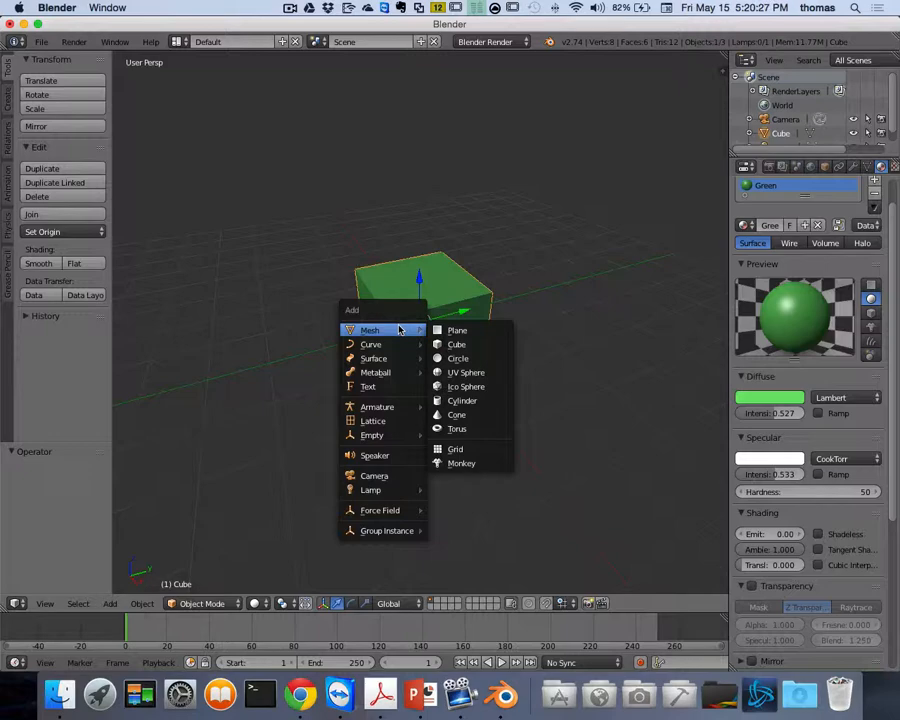
click(475, 330)
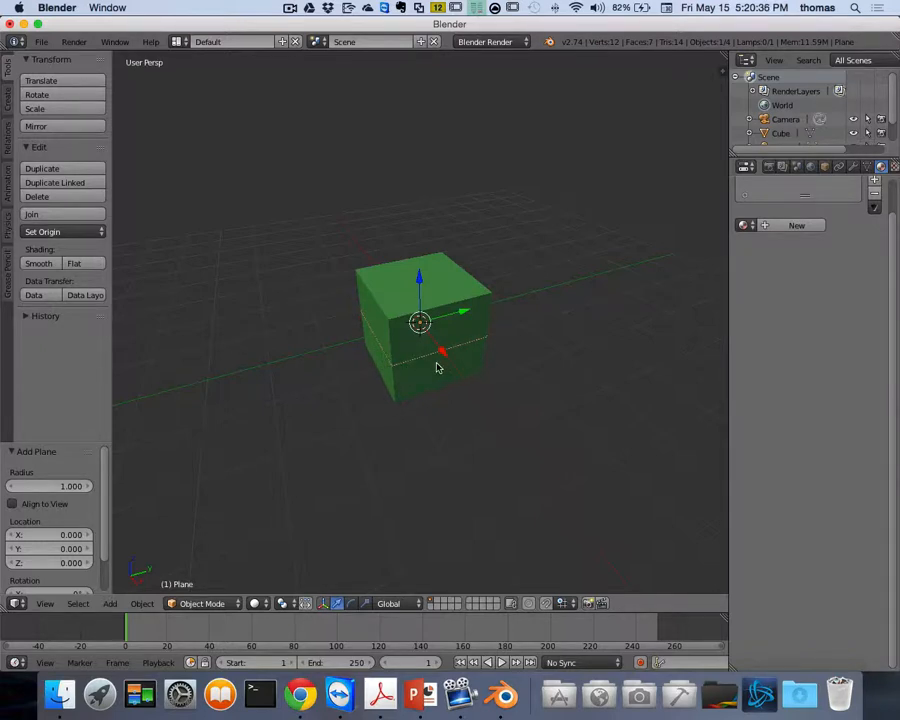
key(s)
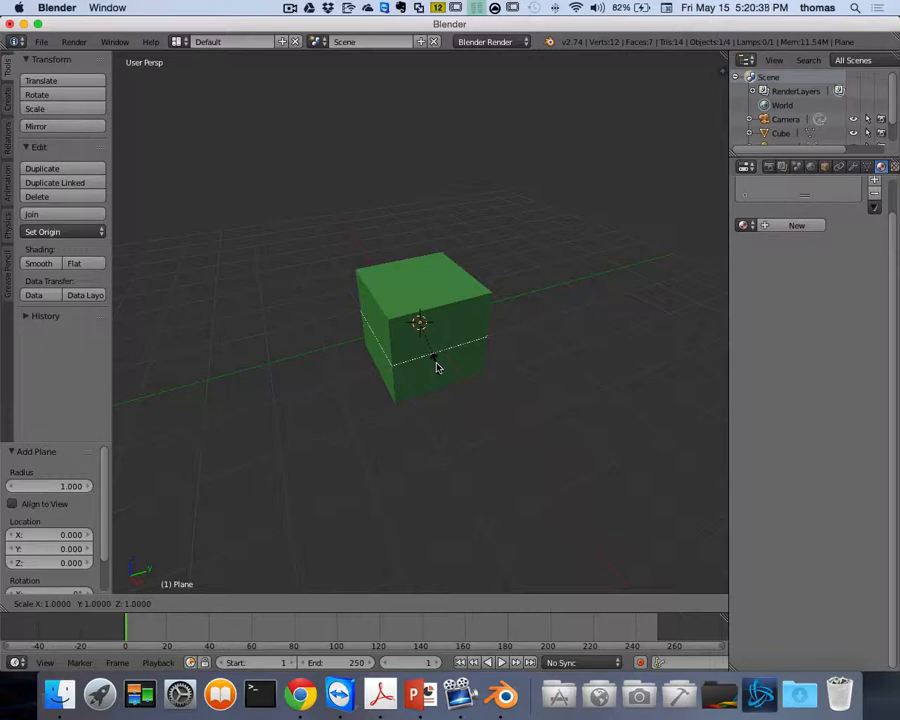
text(15)
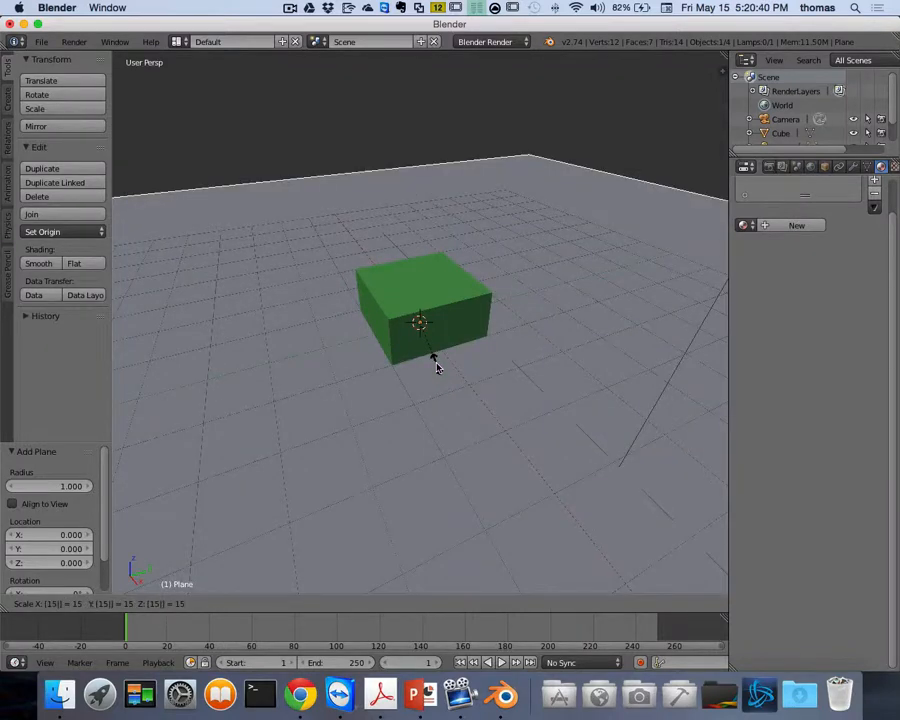
key(Return)
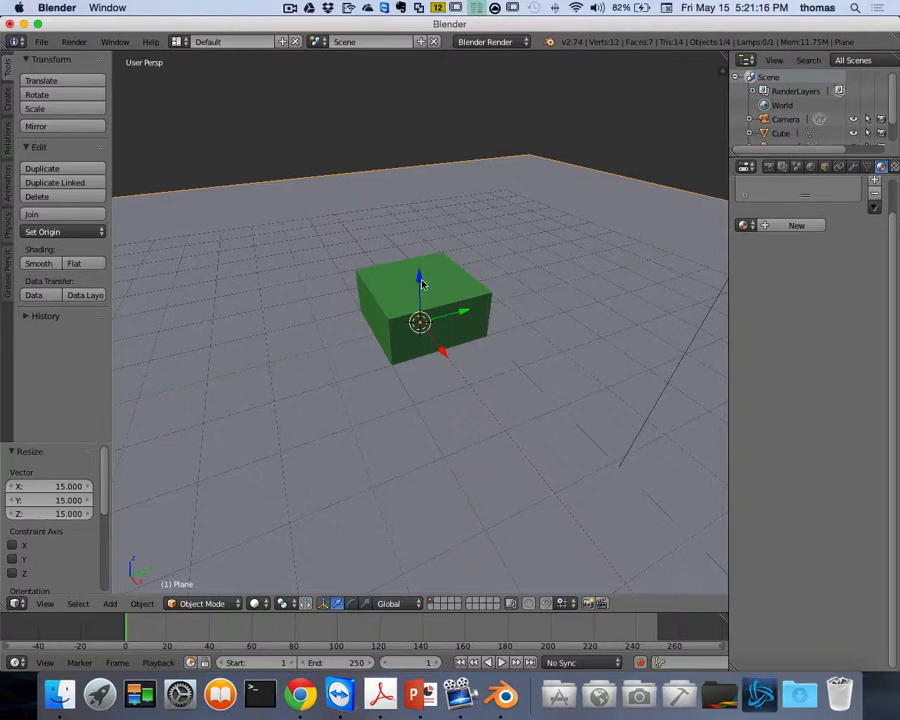
drag(422, 284, 424, 322)
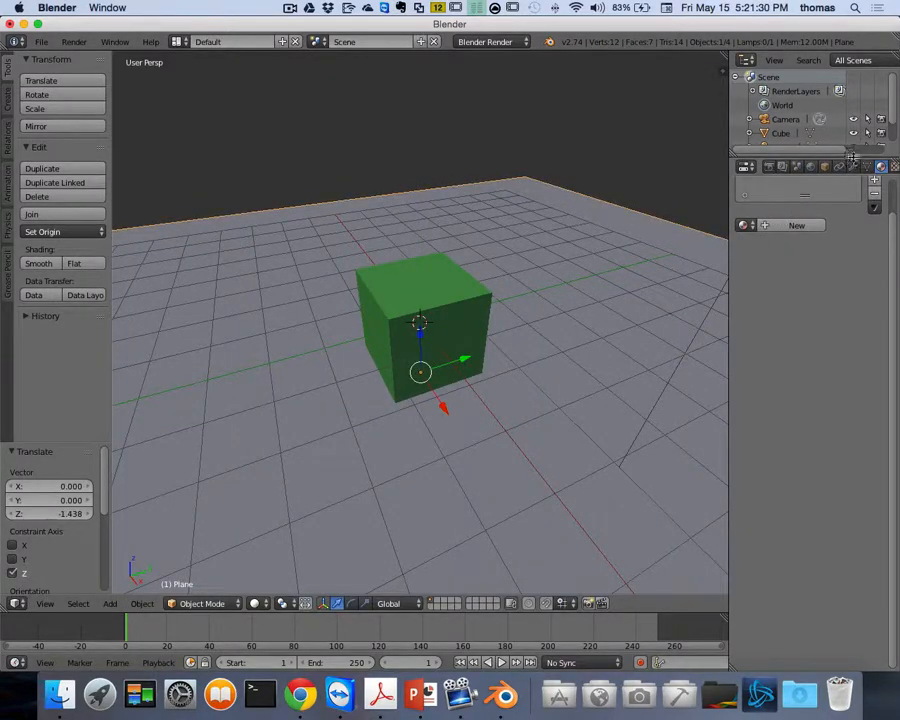
Step: Create a new material for the plane and enlarge its material slot list
click(881, 168)
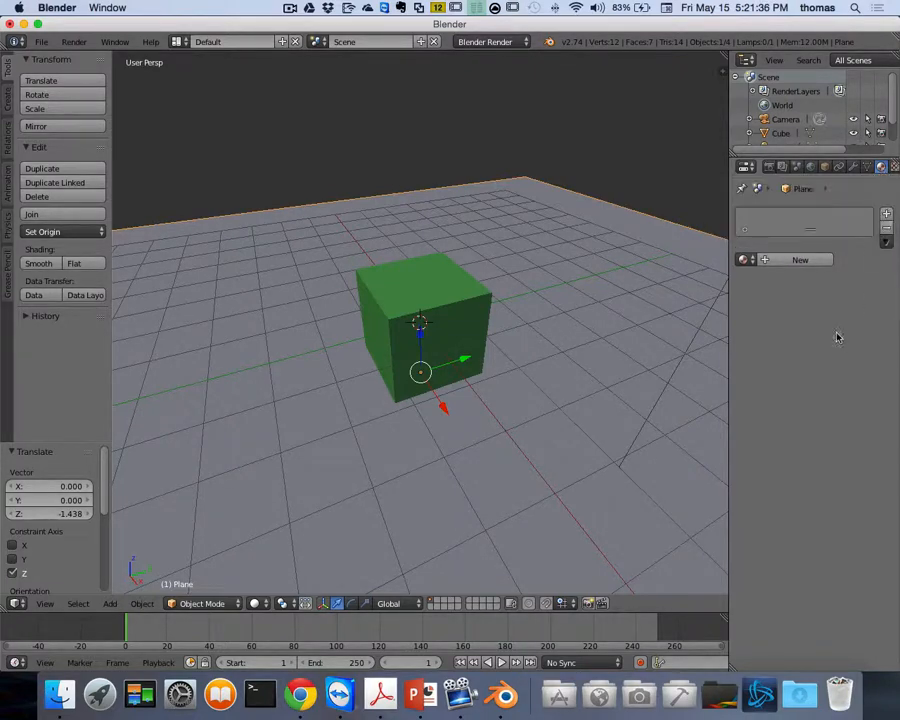
click(797, 260)
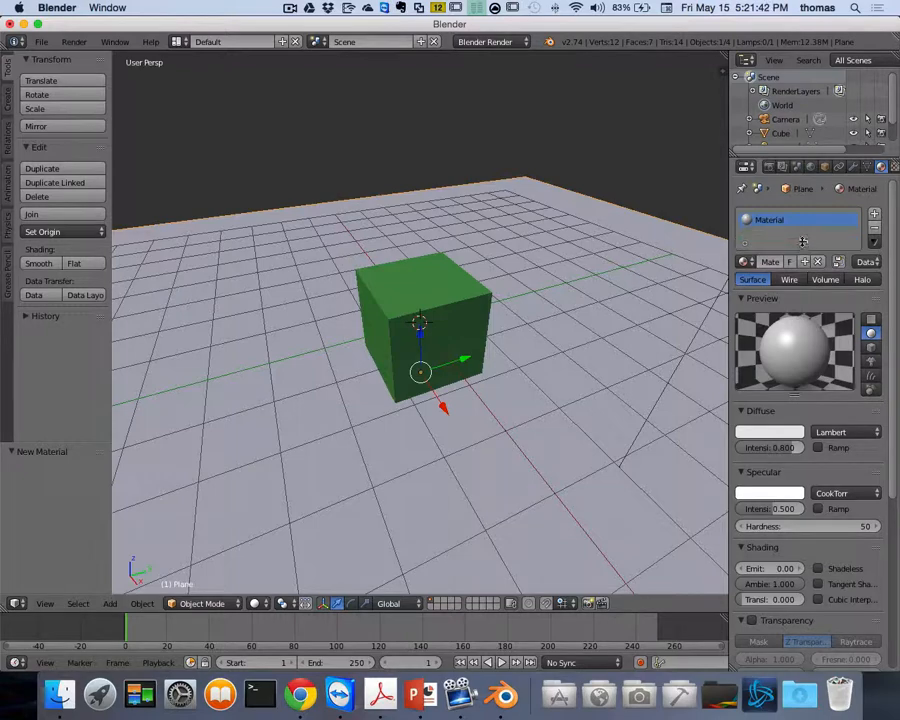
drag(805, 231, 804, 295)
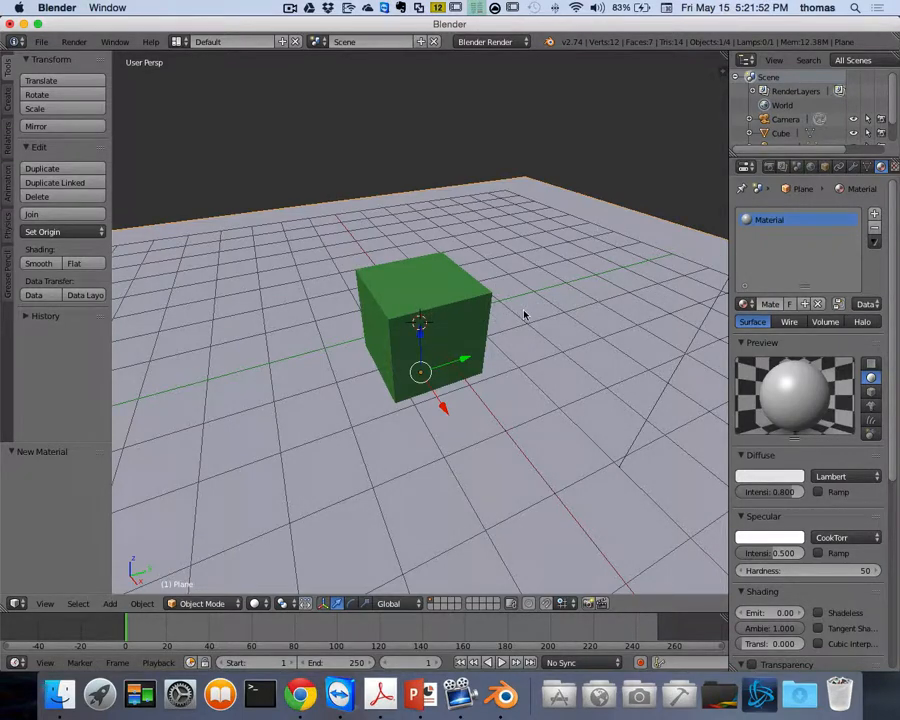
Step: Try the existing Green material on the plane and switch back to the plane's own material, Material
click(745, 303)
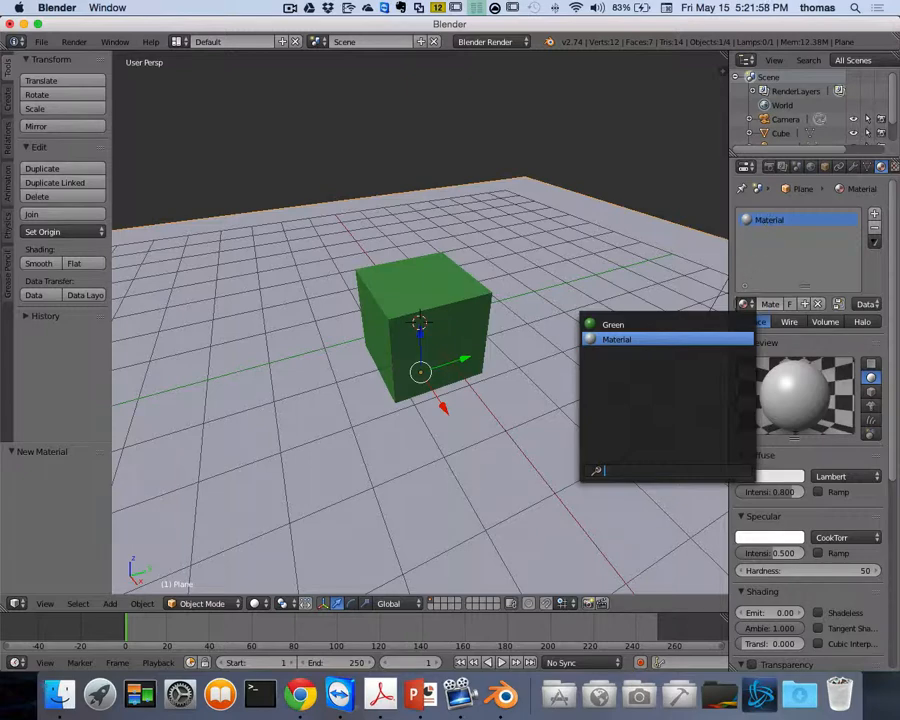
click(613, 325)
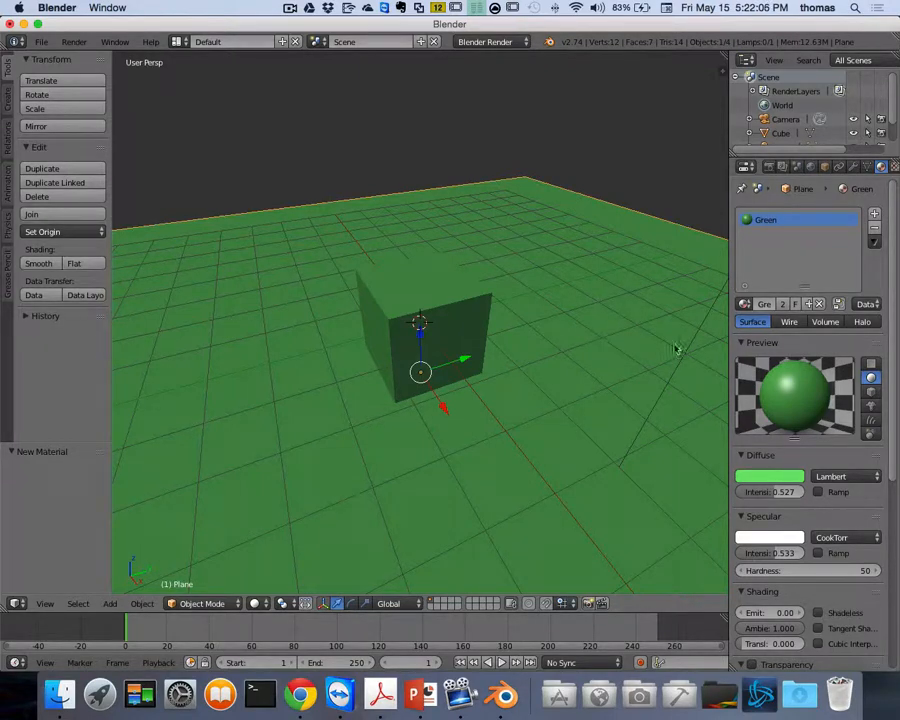
click(745, 304)
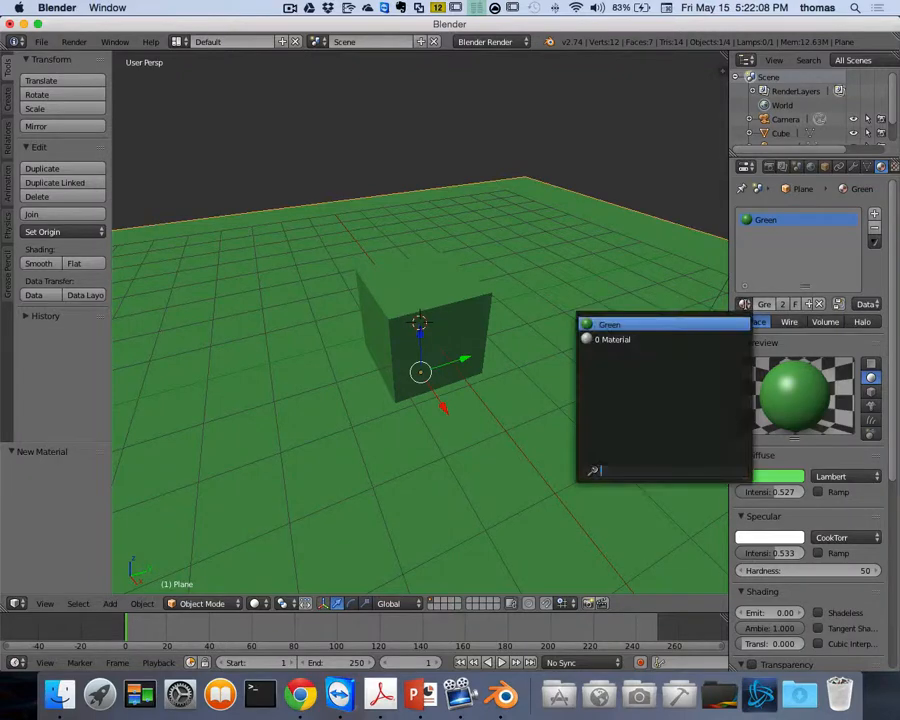
click(628, 340)
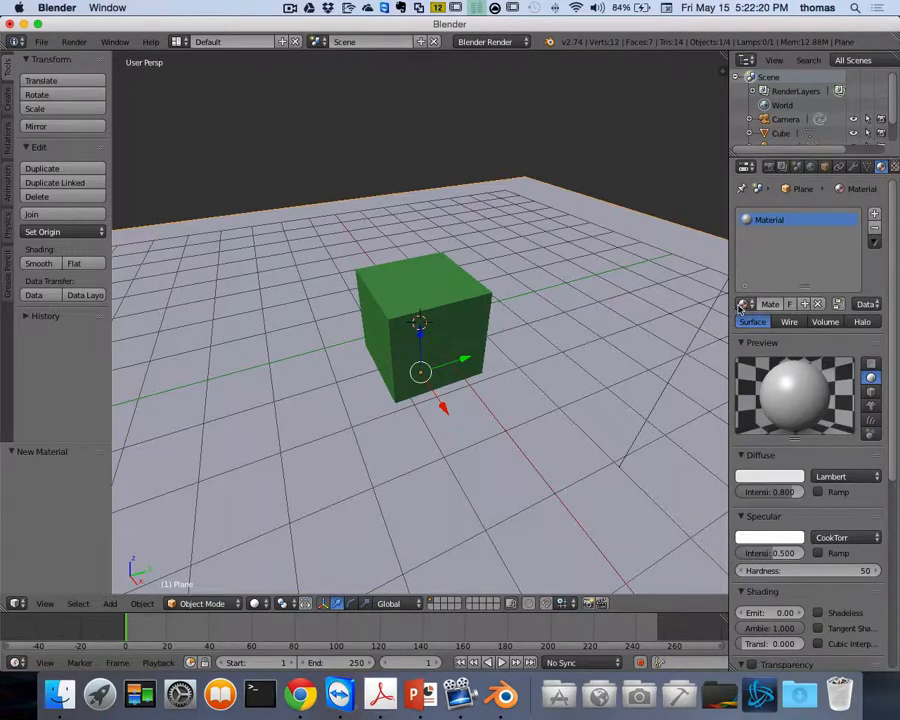
click(743, 305)
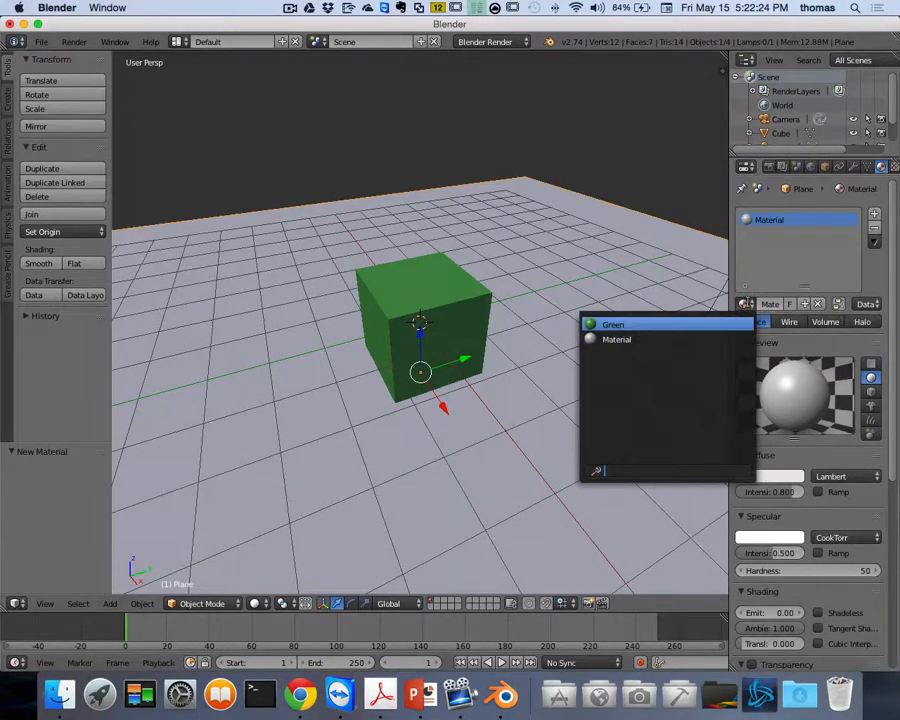
click(748, 305)
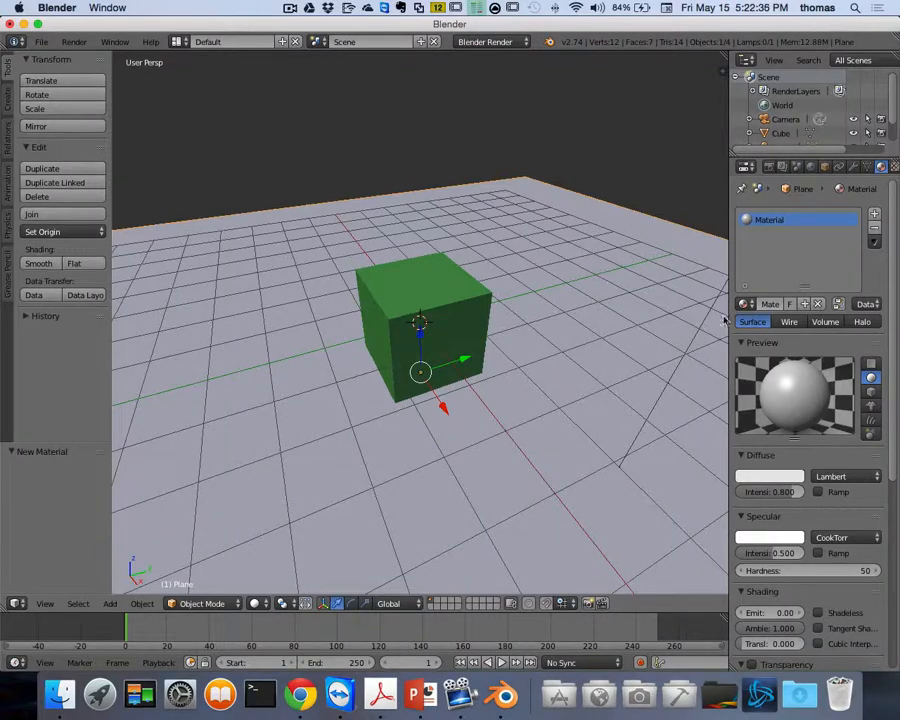
Step: Set the plane material's diffuse colour to an orange of about R 0.800, G 0.392, B 0.119
scroll(870, 366, down, 2)
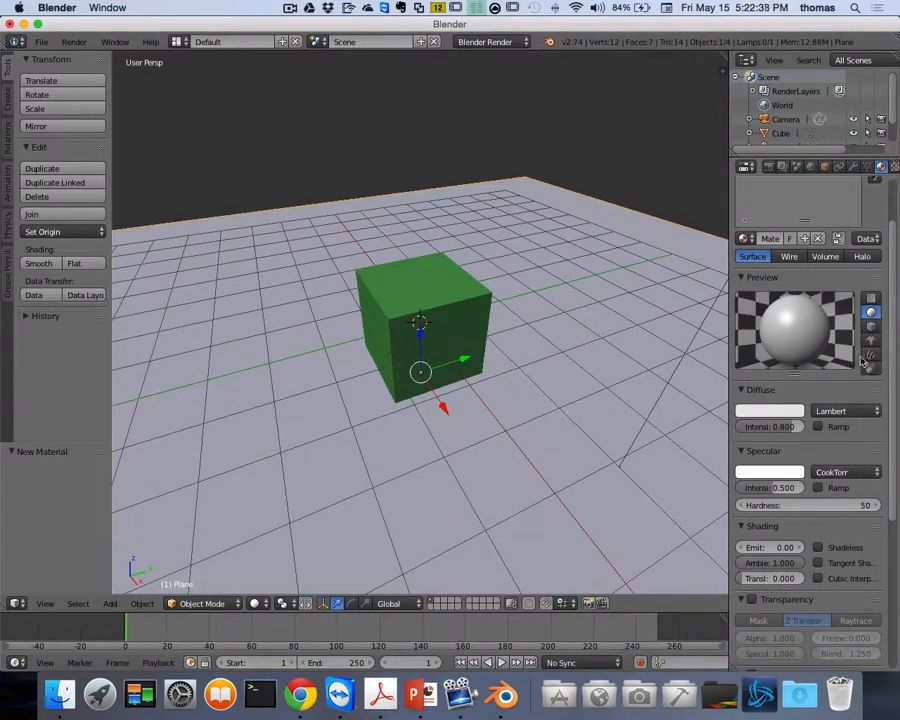
scroll(863, 362, down, 1)
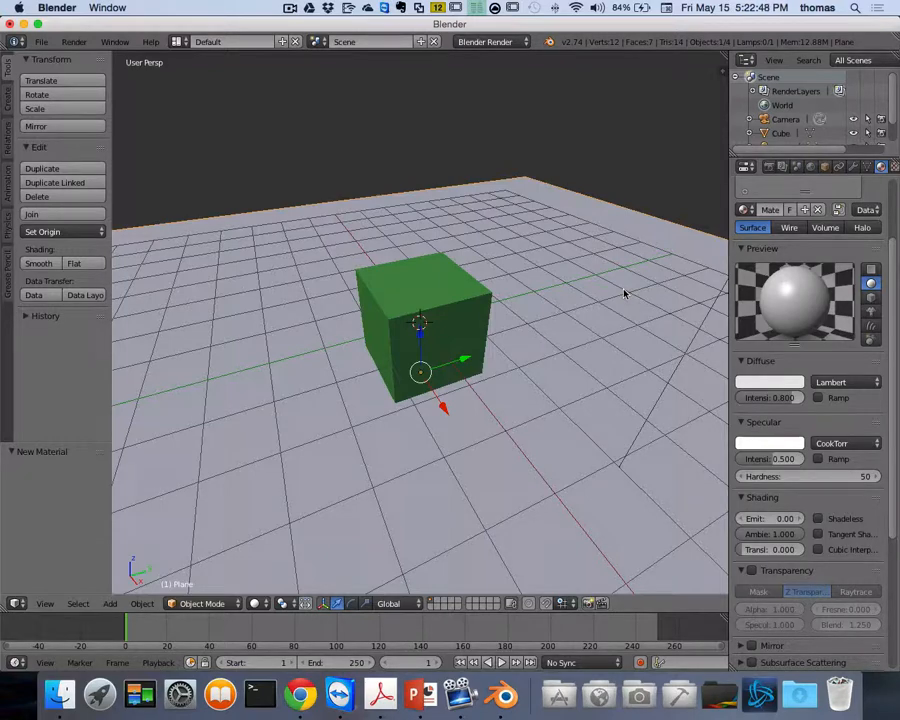
click(767, 383)
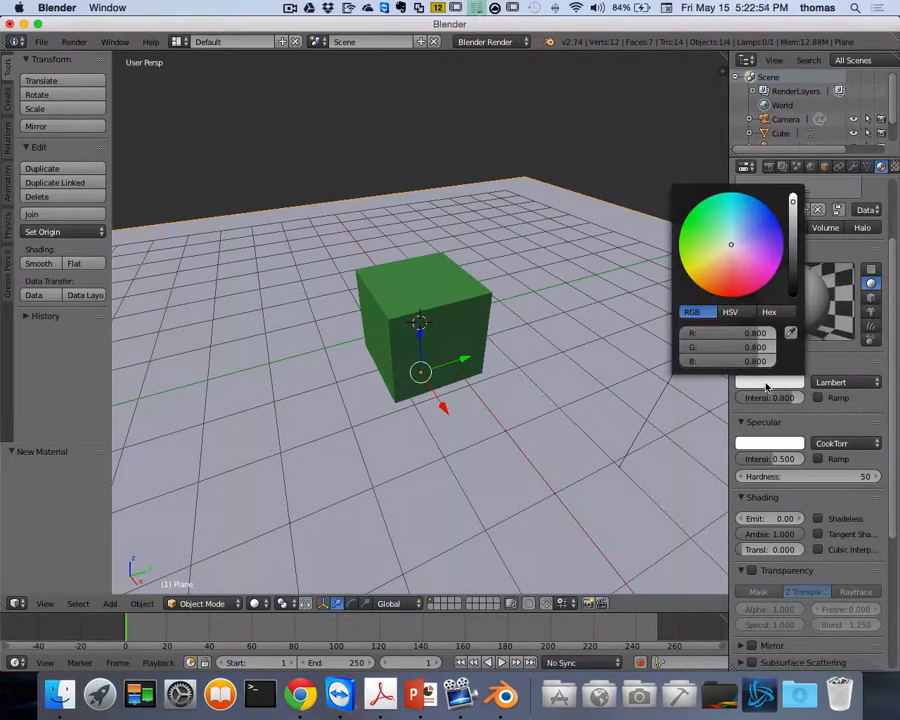
click(731, 248)
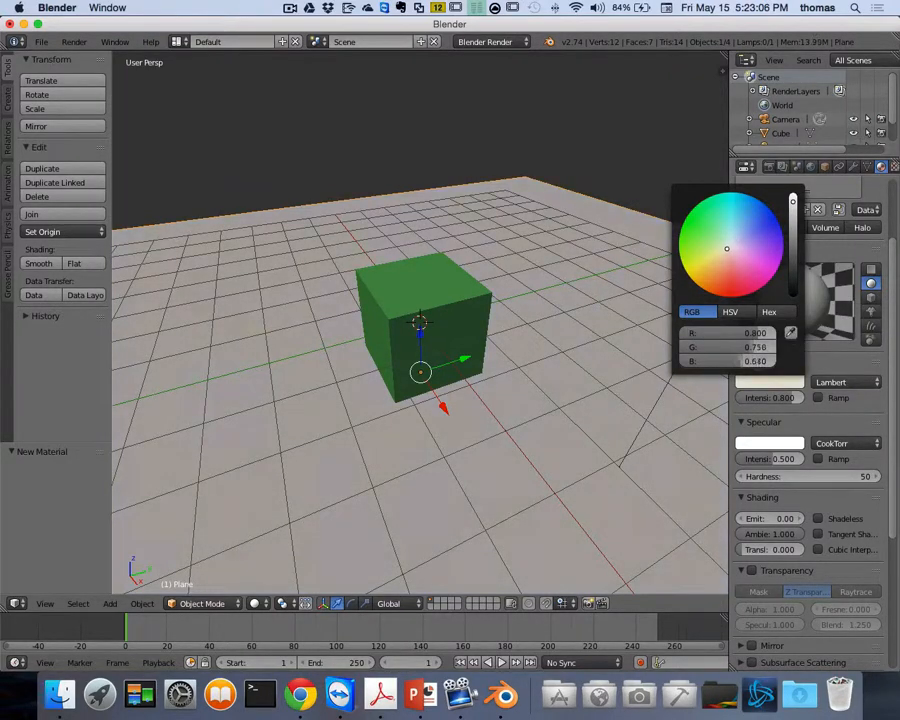
drag(727, 253, 714, 270)
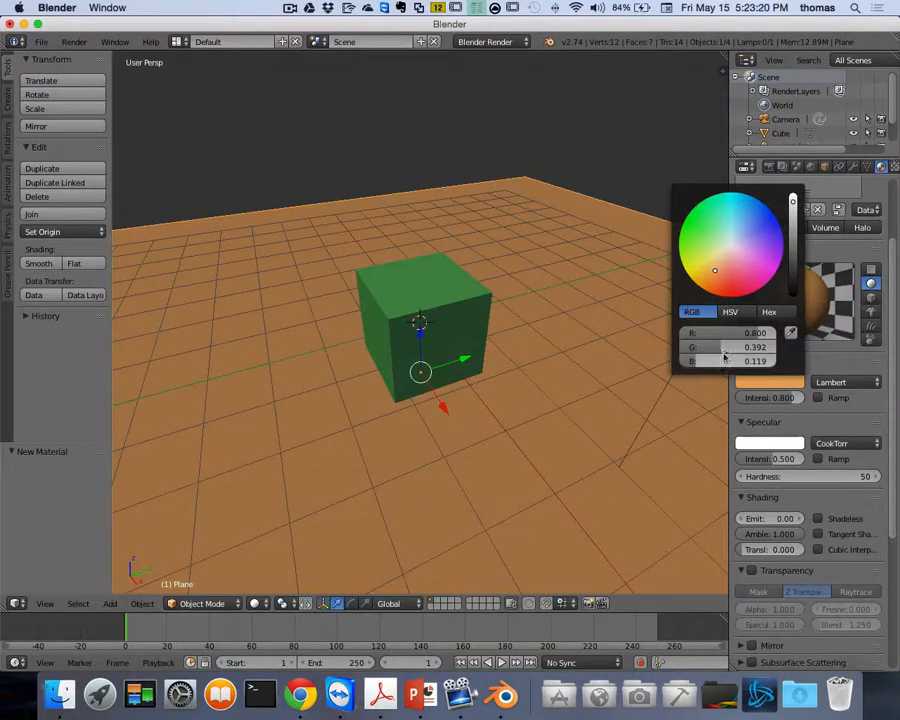
Step: Compare the orange's HSV, hex and RGB notations and brighten the diffuse colour to about R 0.955, G 0.467, B 0.141
click(732, 313)
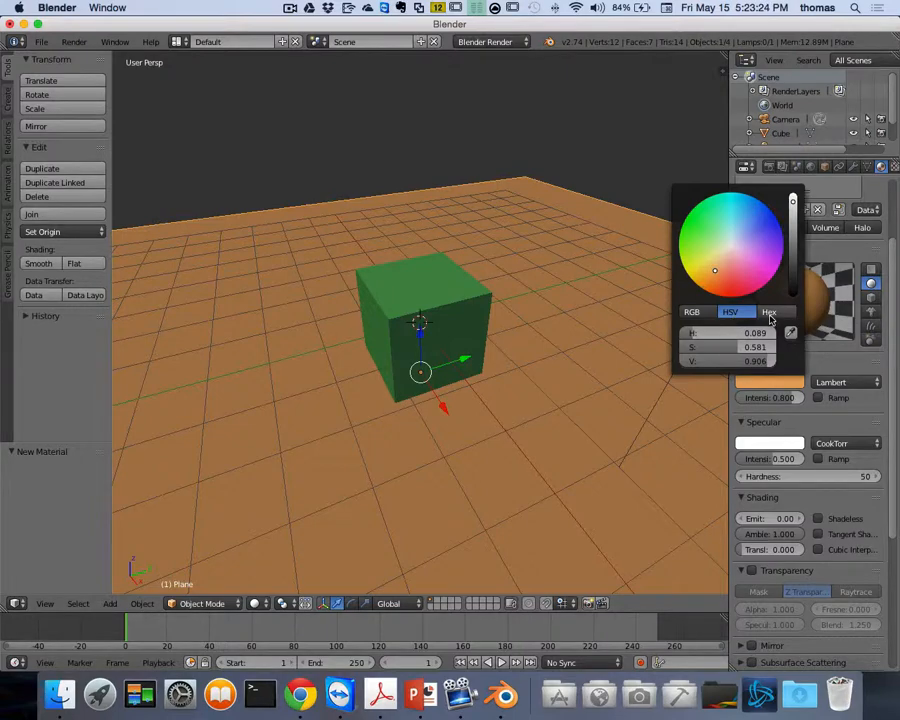
click(771, 313)
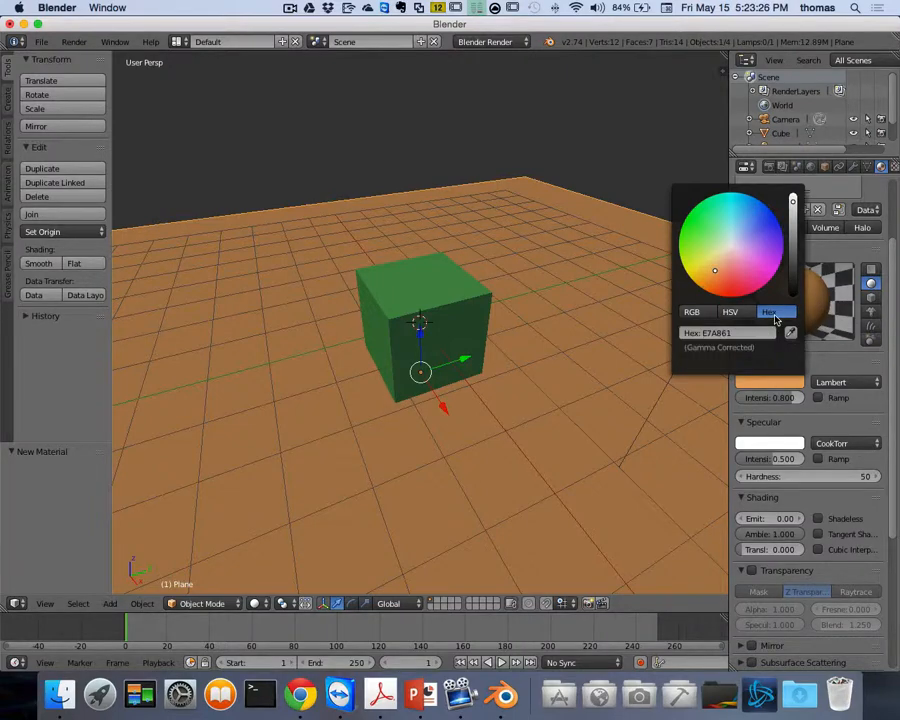
click(693, 315)
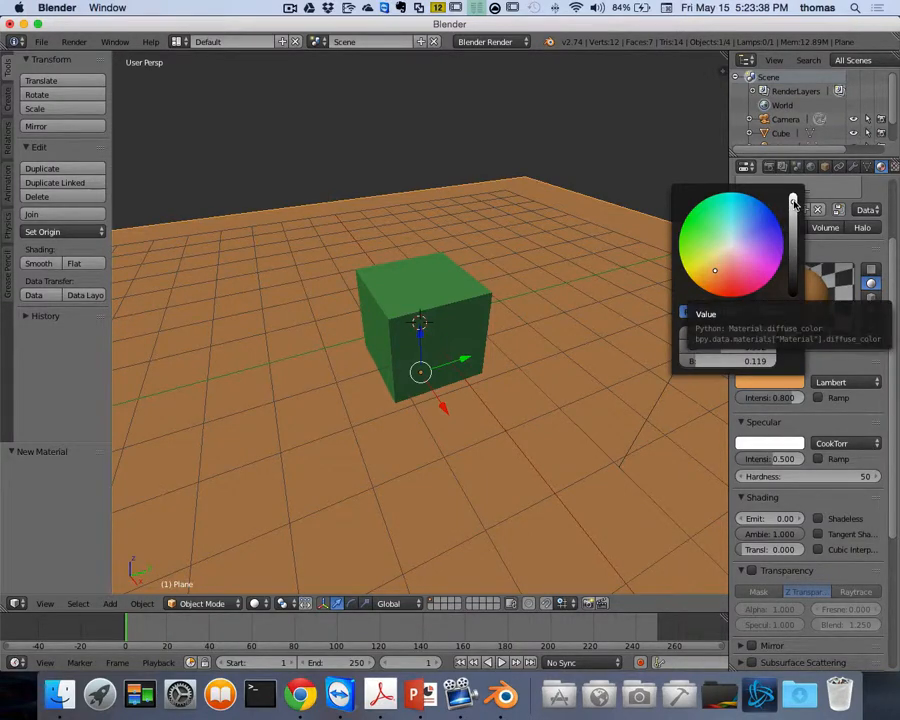
mouse_move(794, 203)
mouse_down()
mouse_move(794, 243)
mouse_move(794, 196)
mouse_up()
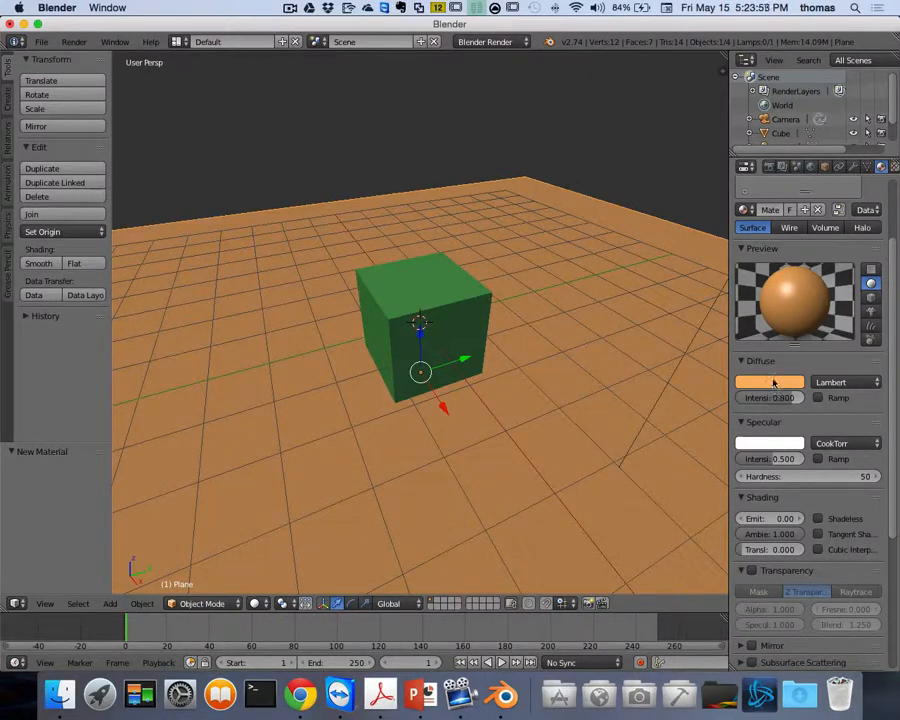
click(773, 381)
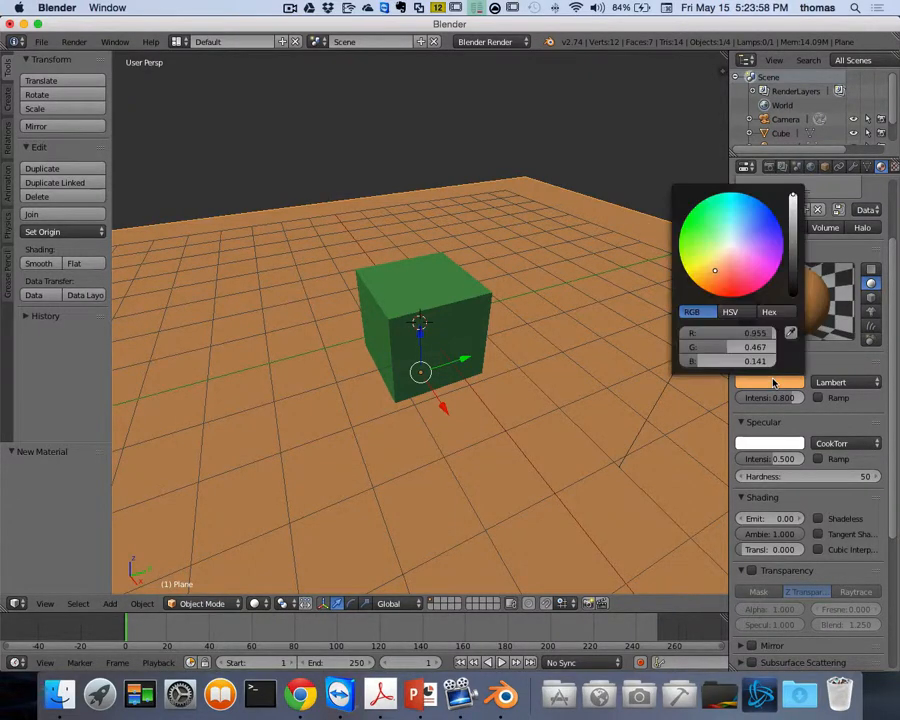
click(769, 313)
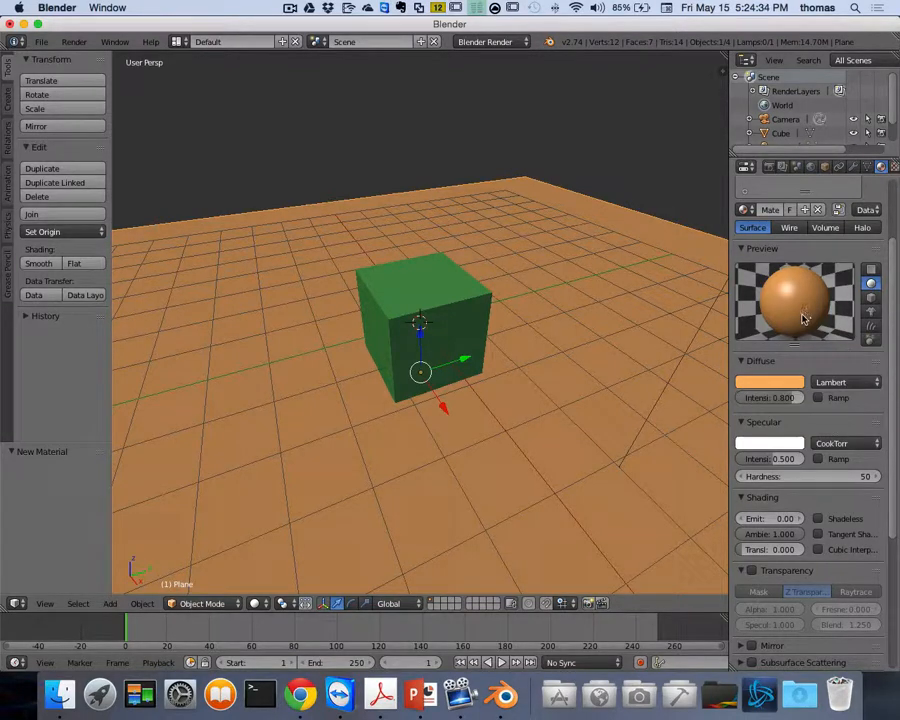
Step: Widen the properties editor to give the plane material's name and settings more room
scroll(770, 222, up, 4)
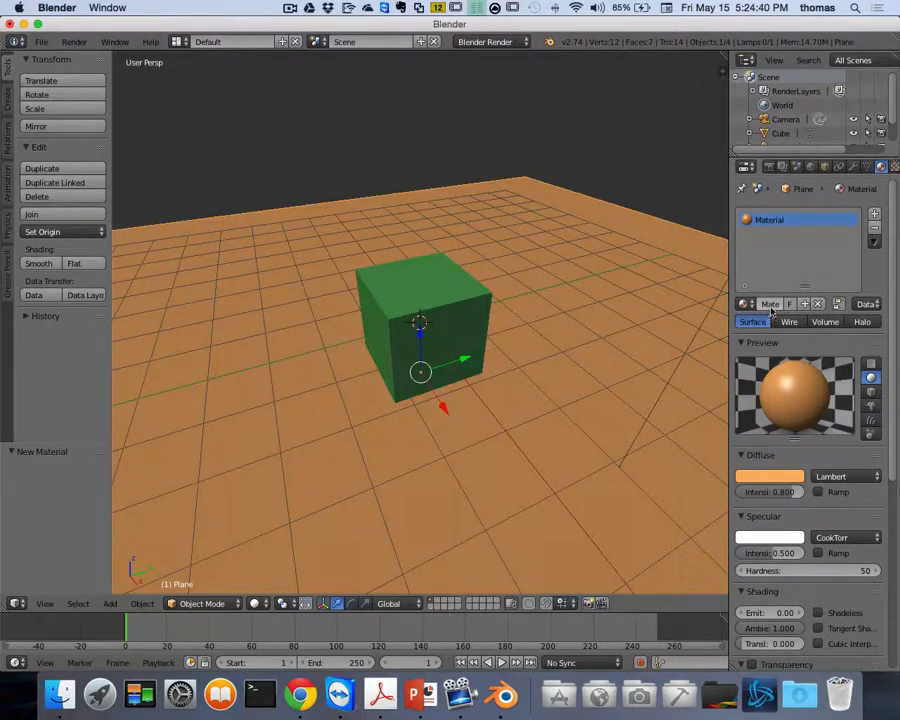
drag(728, 285, 657, 285)
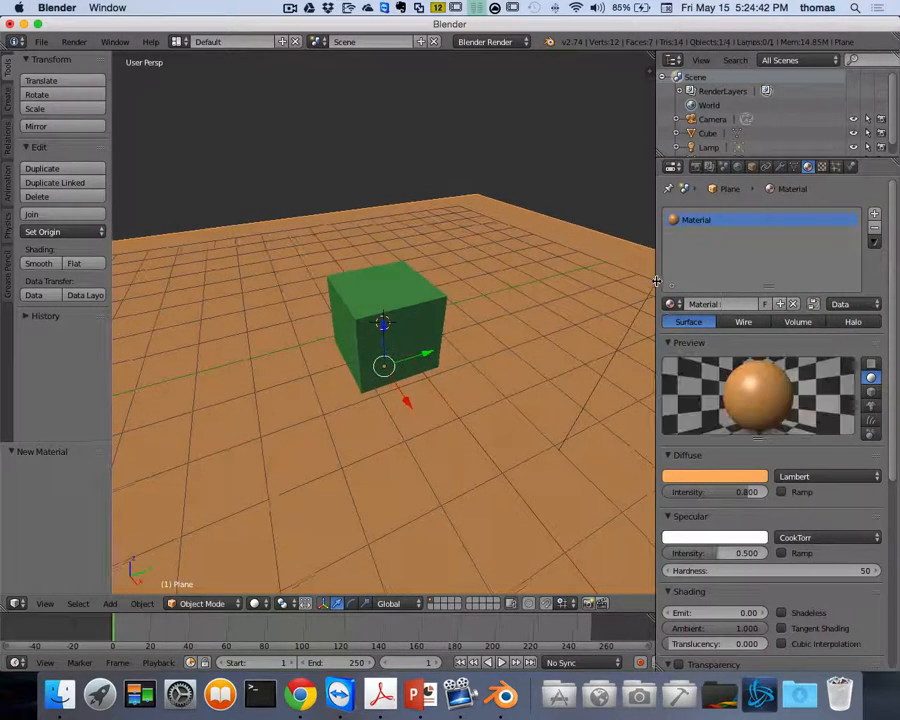
Step: Rename the plane's material to LightBrown
click(728, 305)
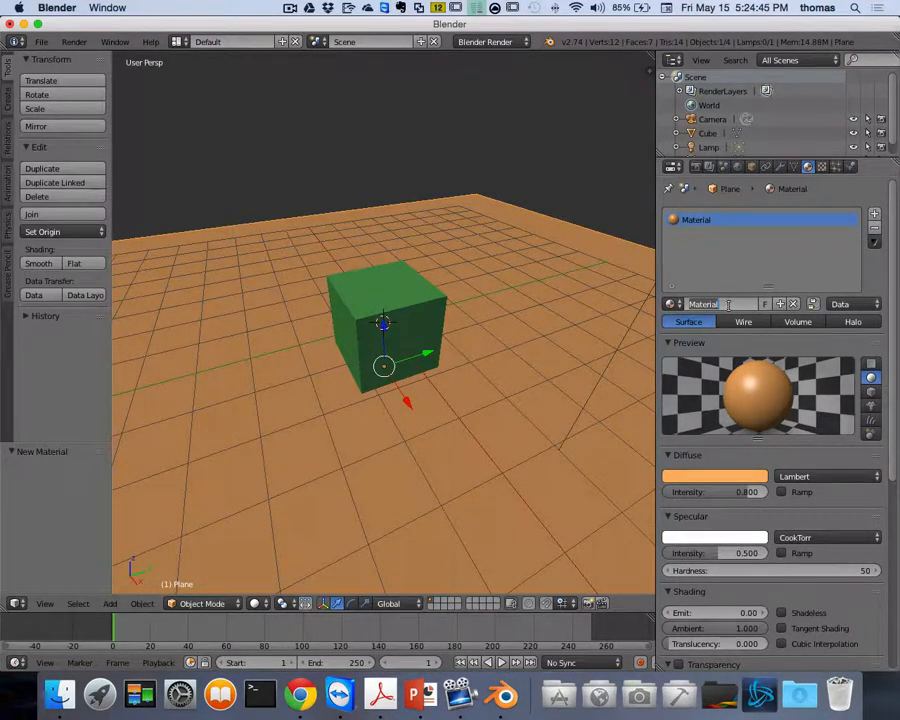
text(Light)
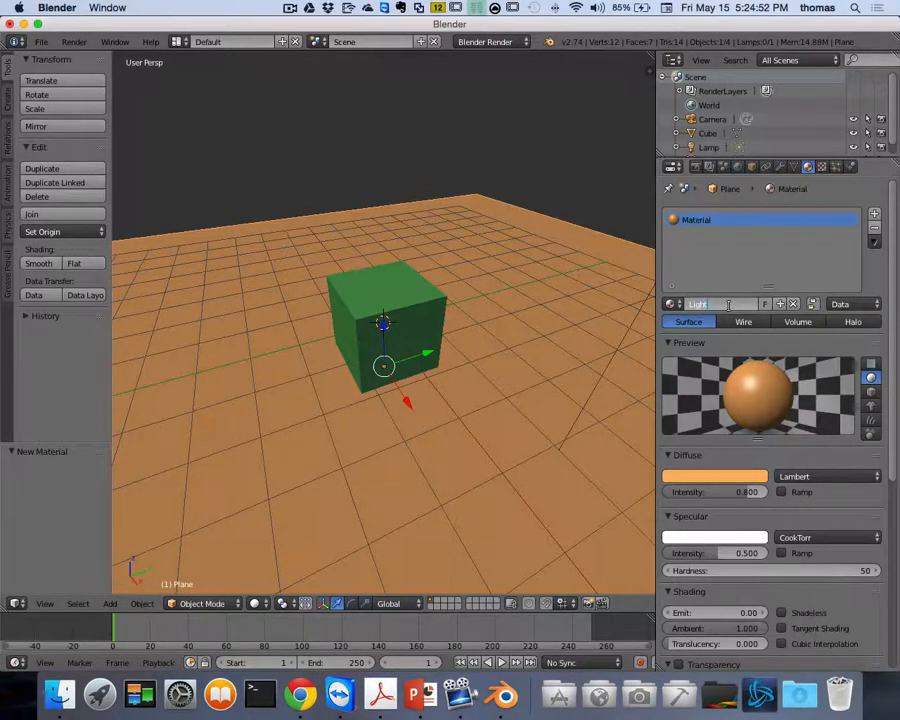
text(Brown)
key(Return)
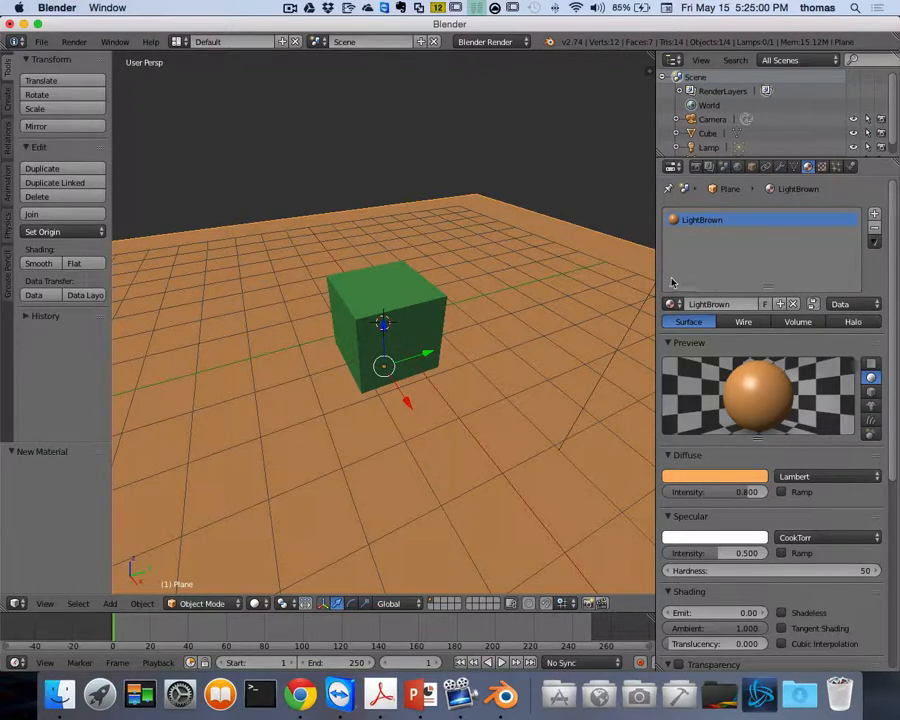
Step: Narrow the properties editor to enlarge the 3D view and switch the render engine to Blender Game
drag(653, 271, 757, 273)
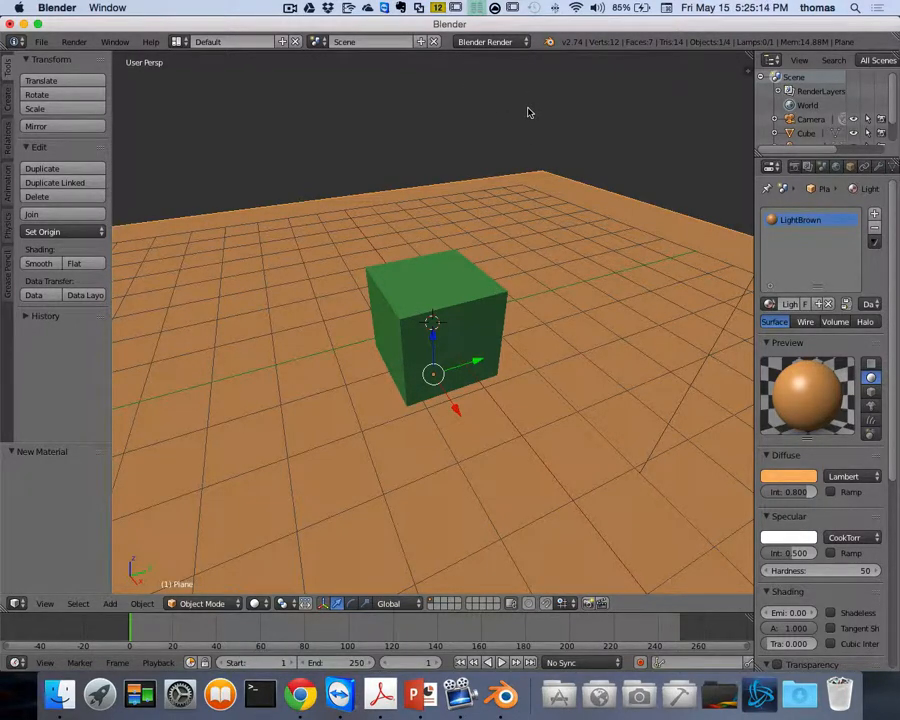
click(500, 43)
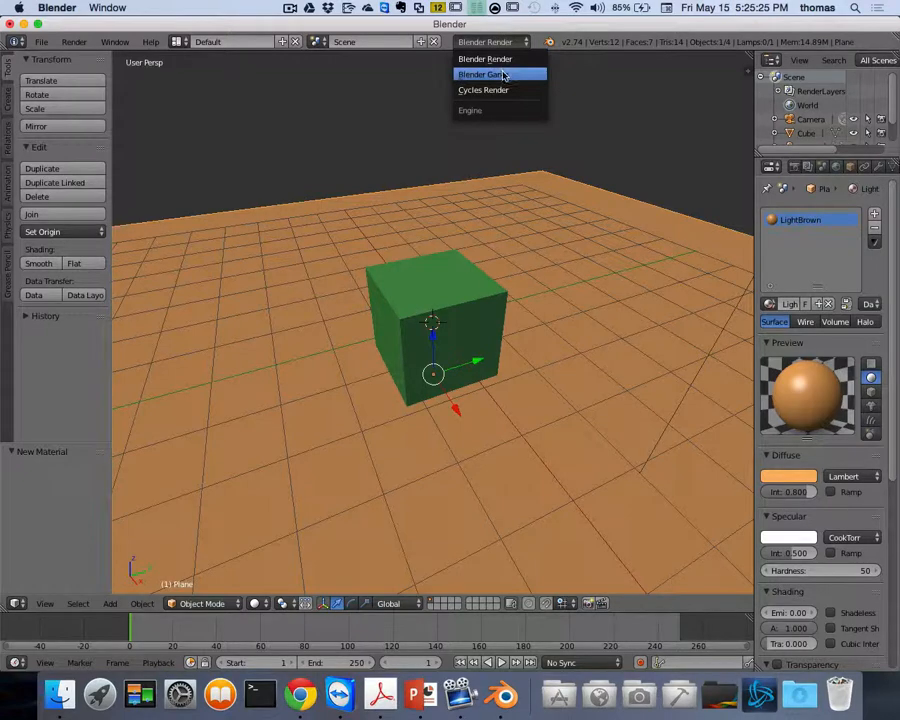
click(505, 75)
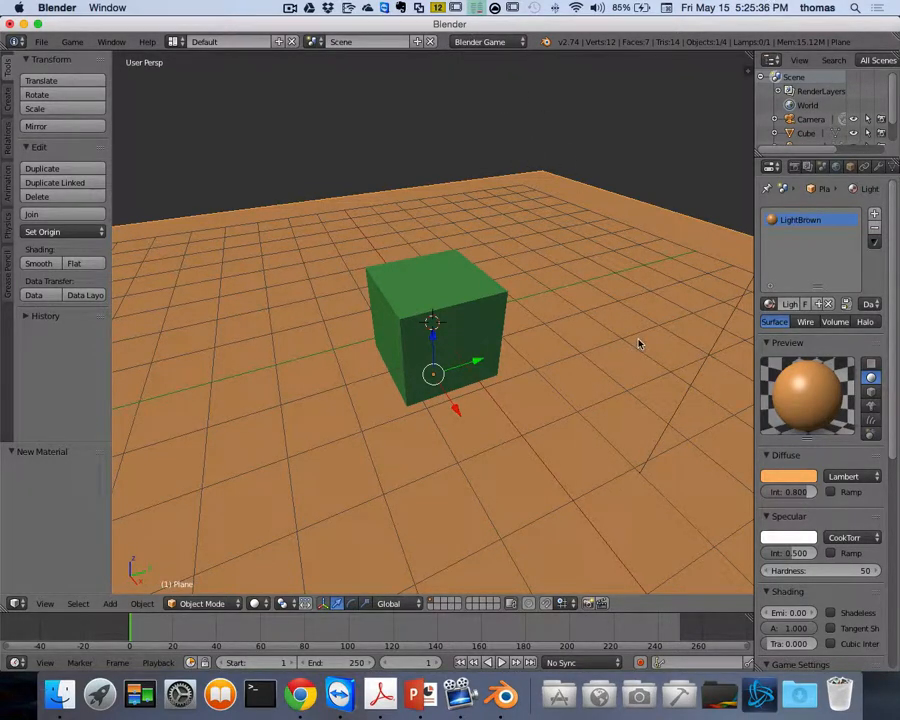
Step: Set the 3D view's shading material mode to GLSL in the view properties and hide those properties again
key(n)
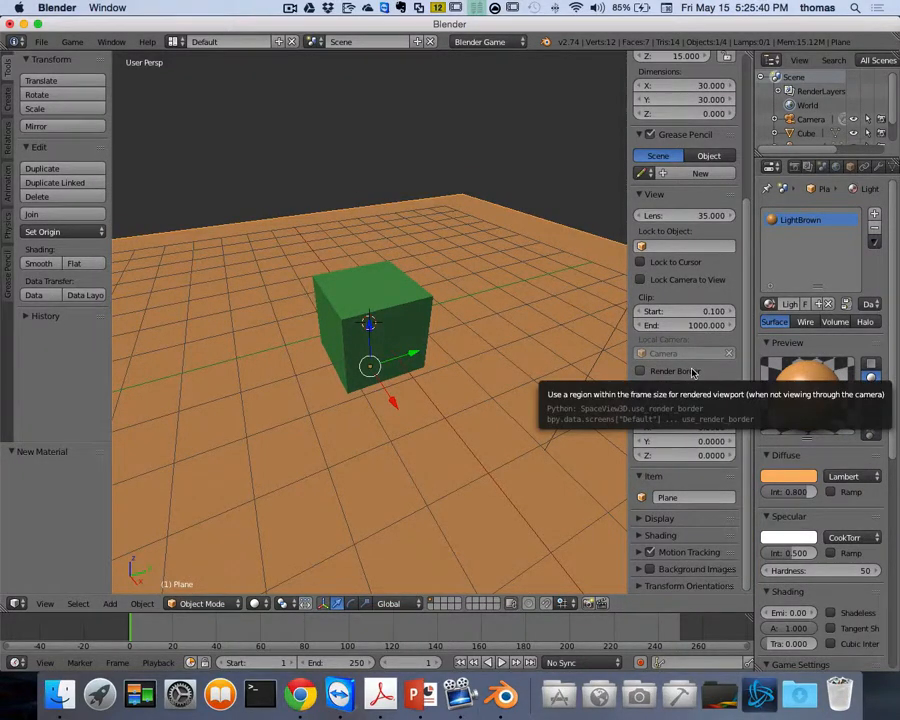
click(690, 535)
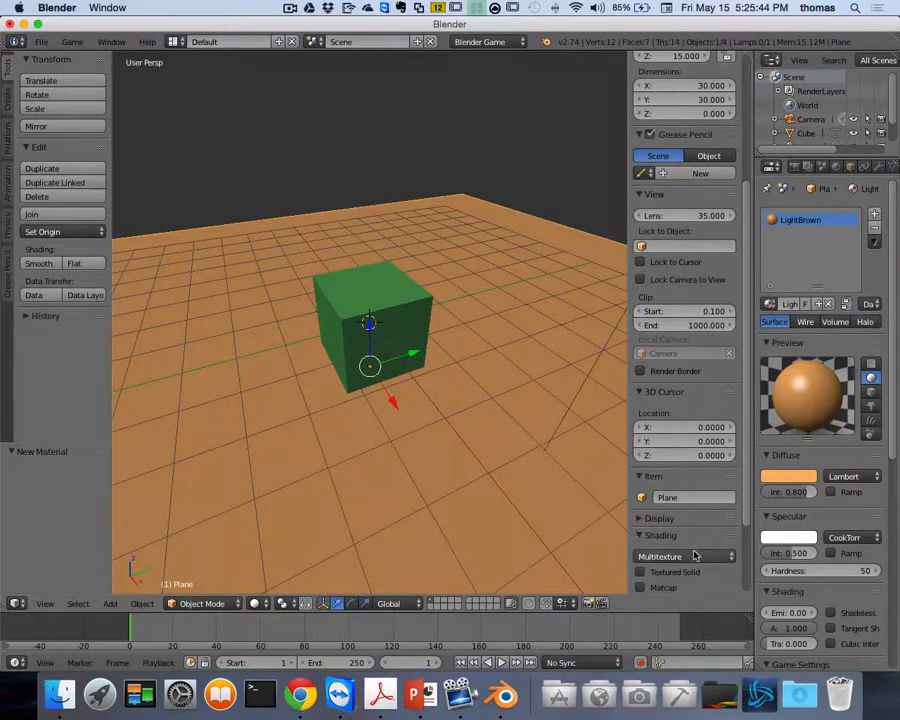
middle_drag(694, 540, 683, 457)
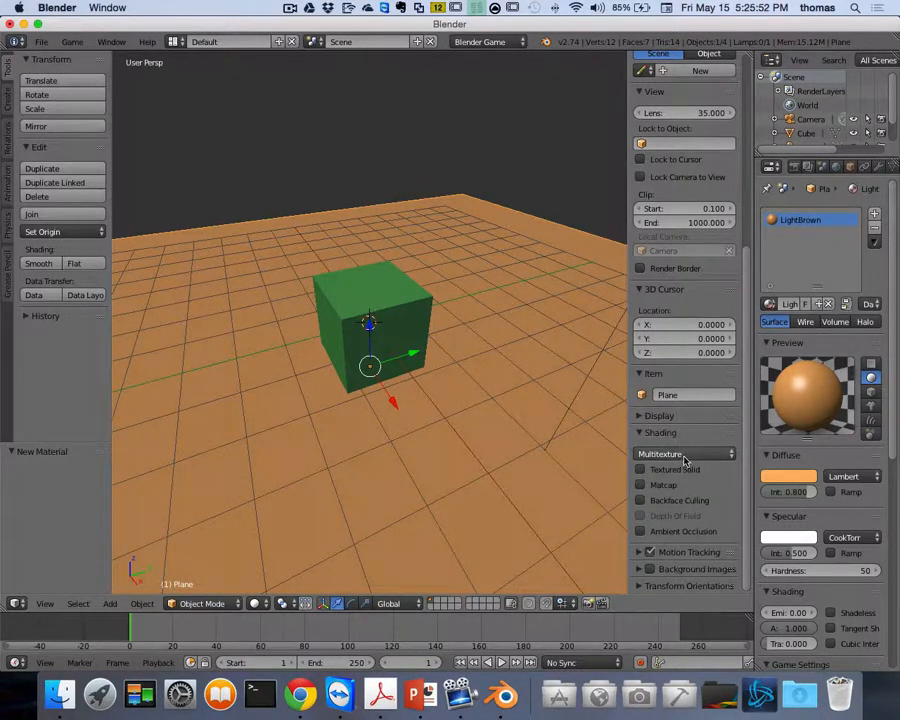
click(684, 456)
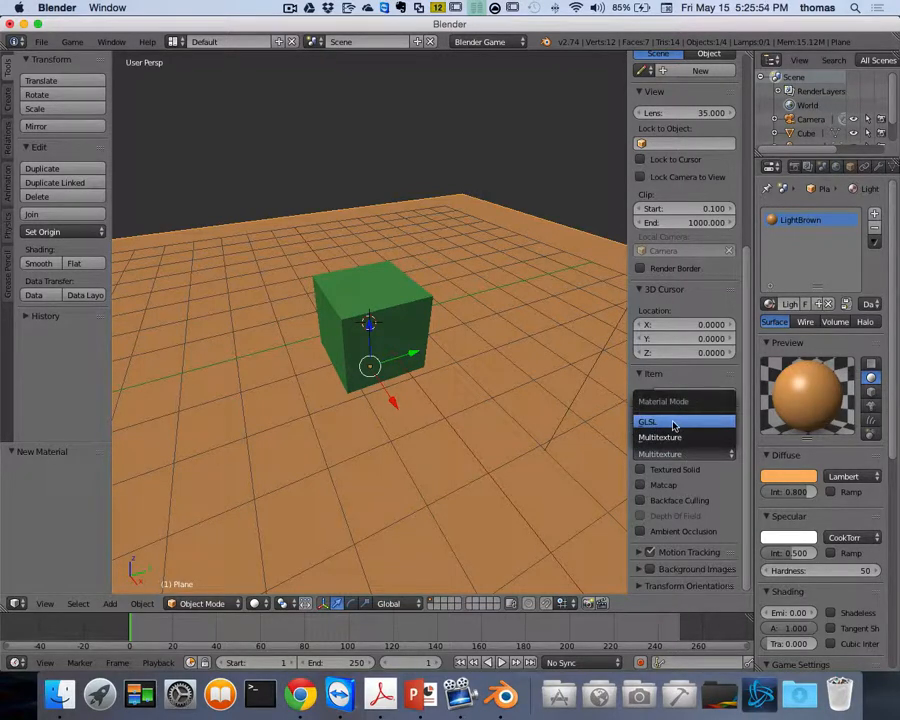
click(673, 424)
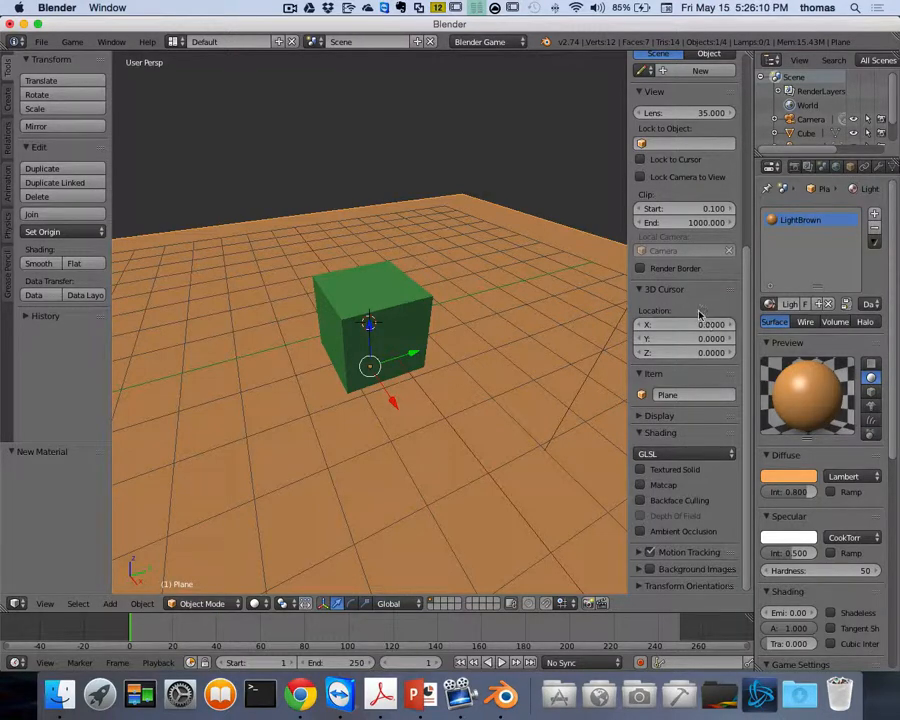
key(n)
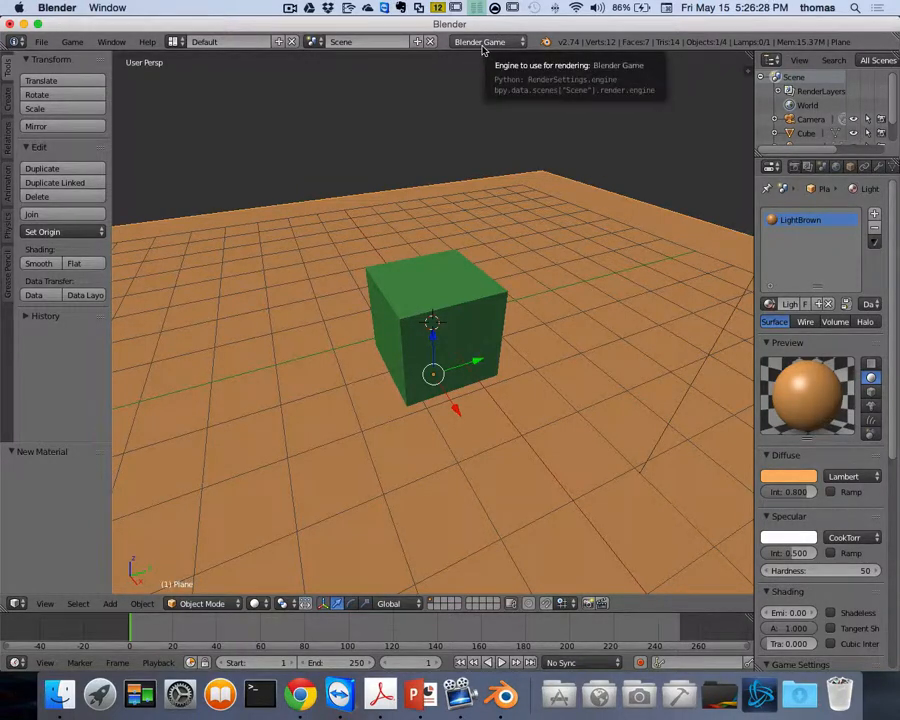
click(478, 44)
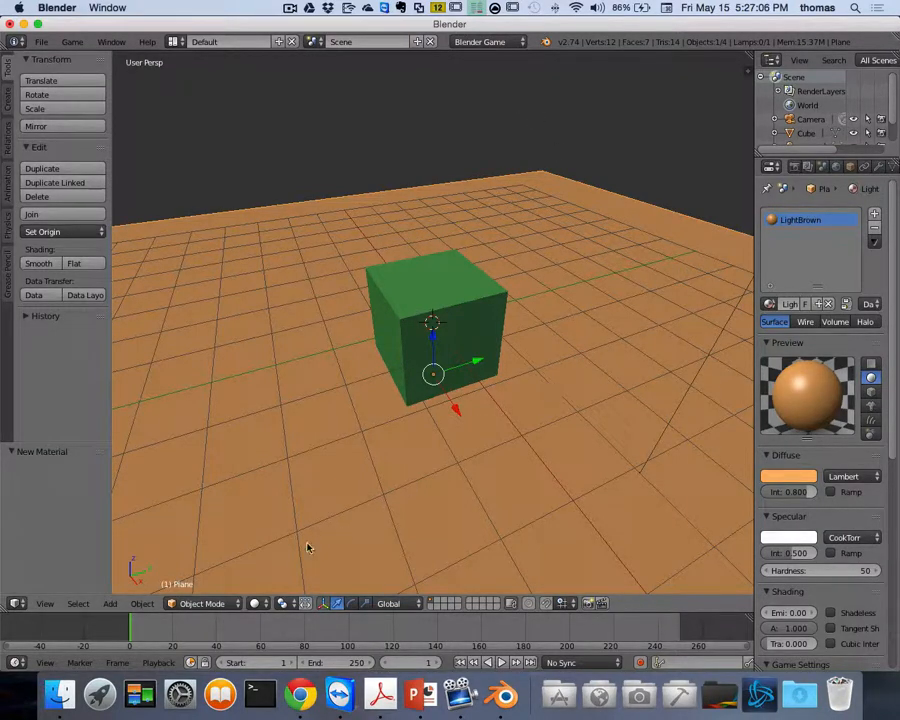
Step: Try Wireframe viewport shading on the scene and toggle back to solid shading
click(255, 604)
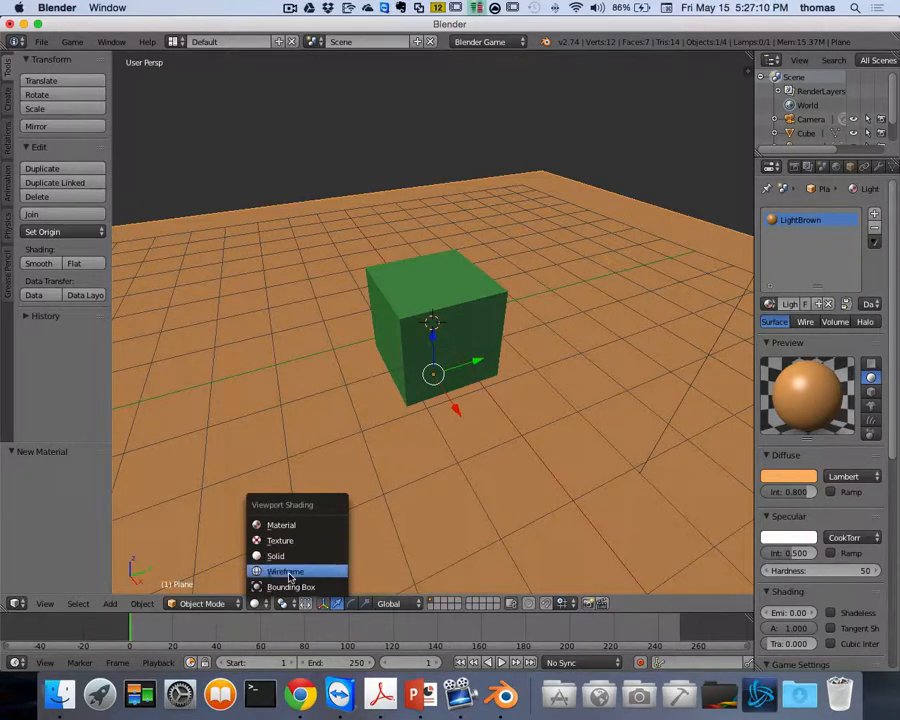
click(289, 571)
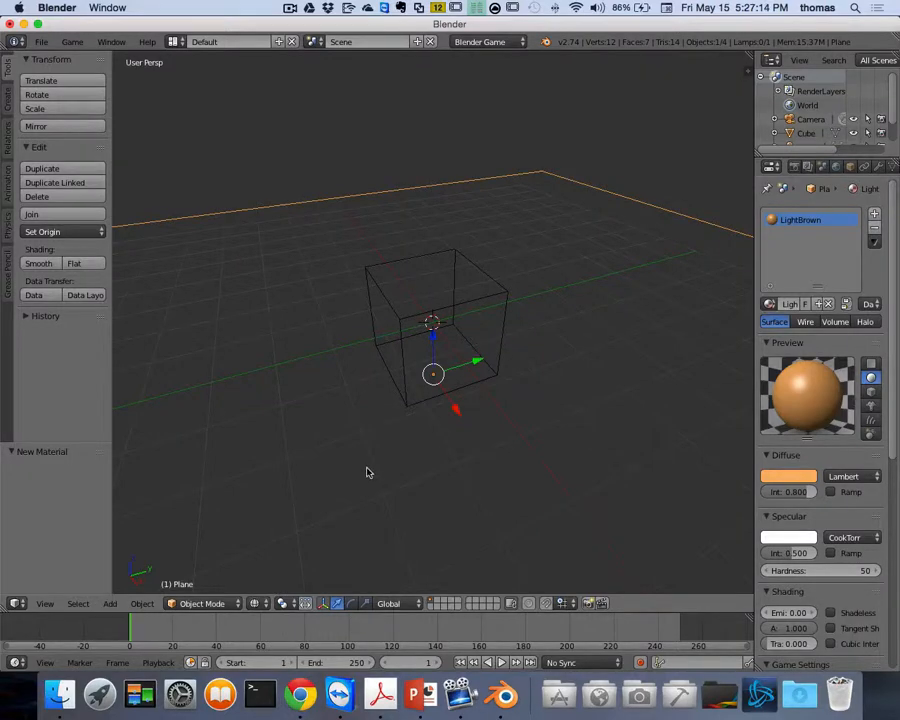
key(alt+z)
key(z)
key(z)
key(z)
key(z)
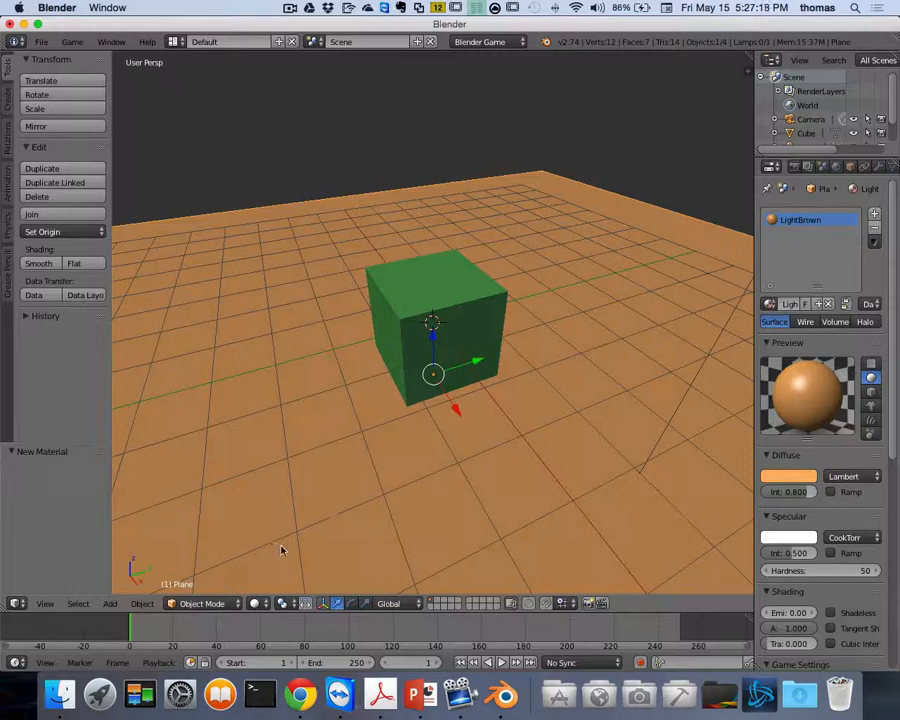
Step: Switch the viewport shading to Material and widen the 3D view by narrowing the properties editor
click(256, 603)
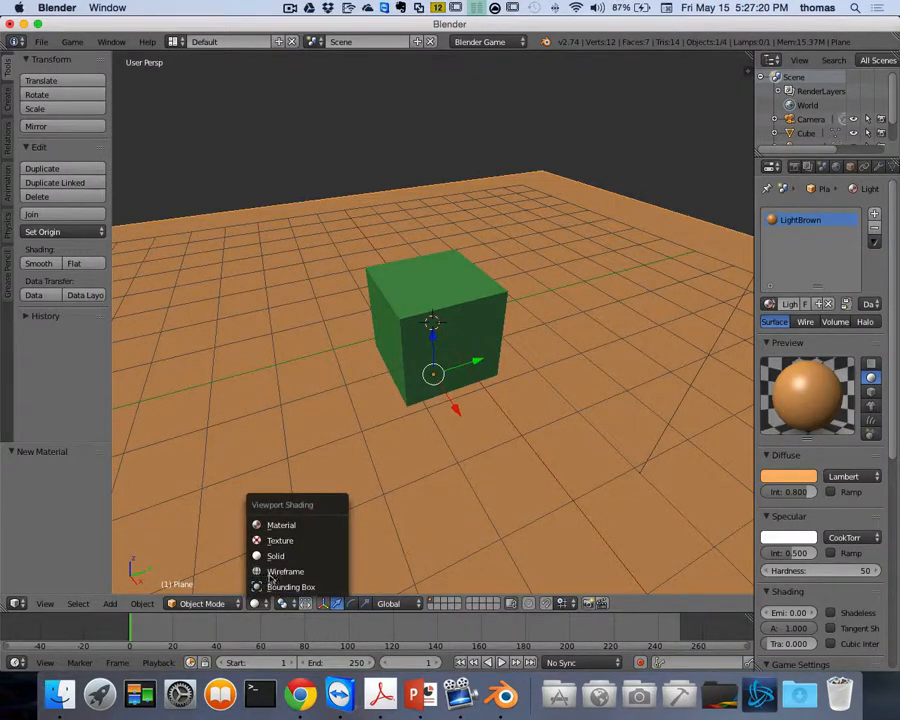
click(286, 528)
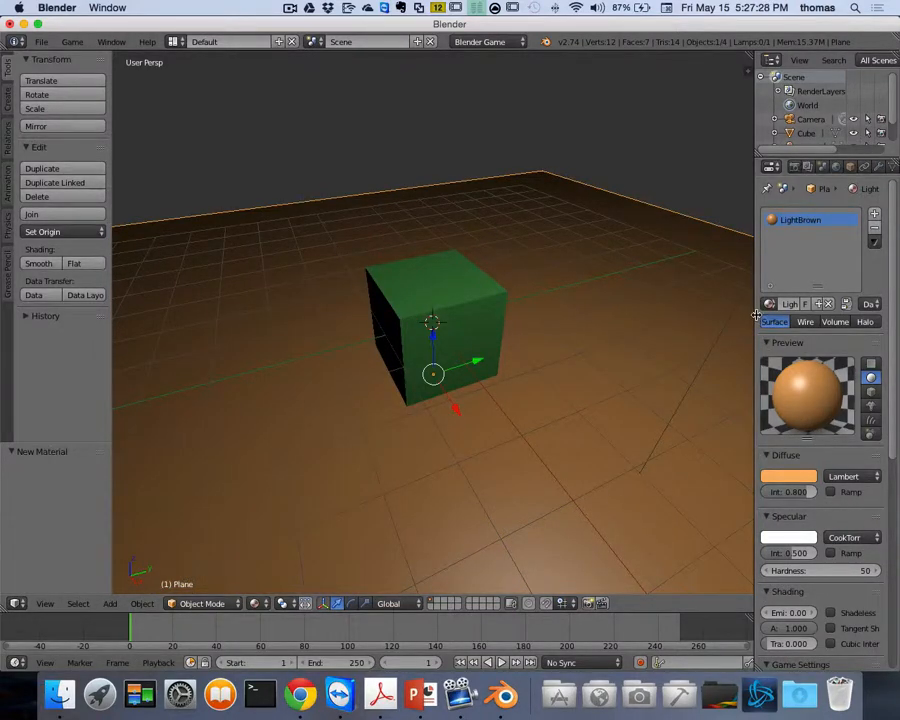
drag(758, 318, 801, 312)
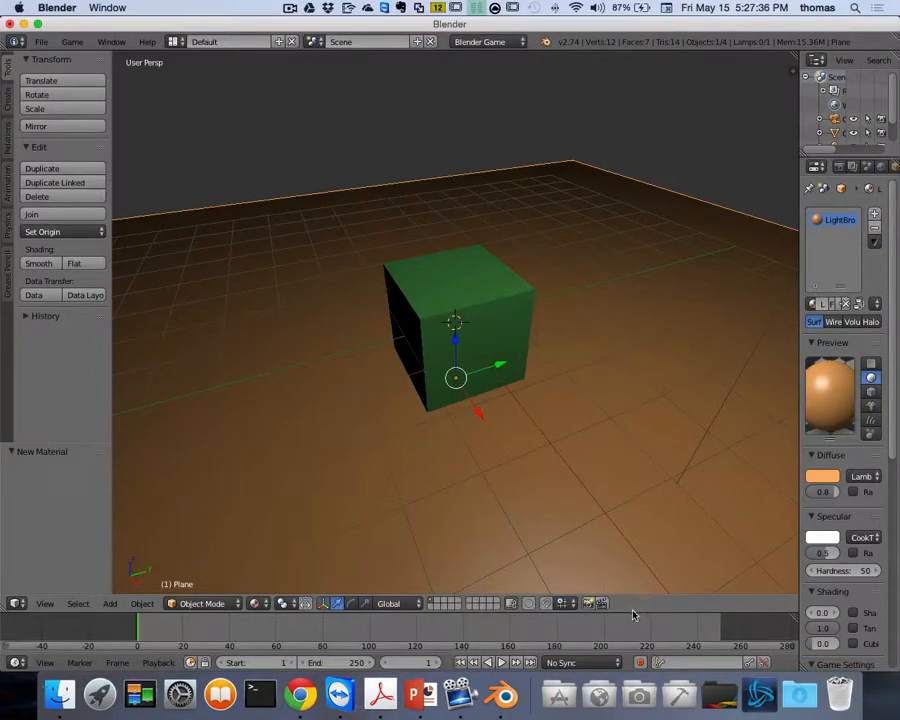
Step: Adjust the split between the 3D view and a taller timeline, choosing Material viewport shading again
drag(632, 612, 305, 388)
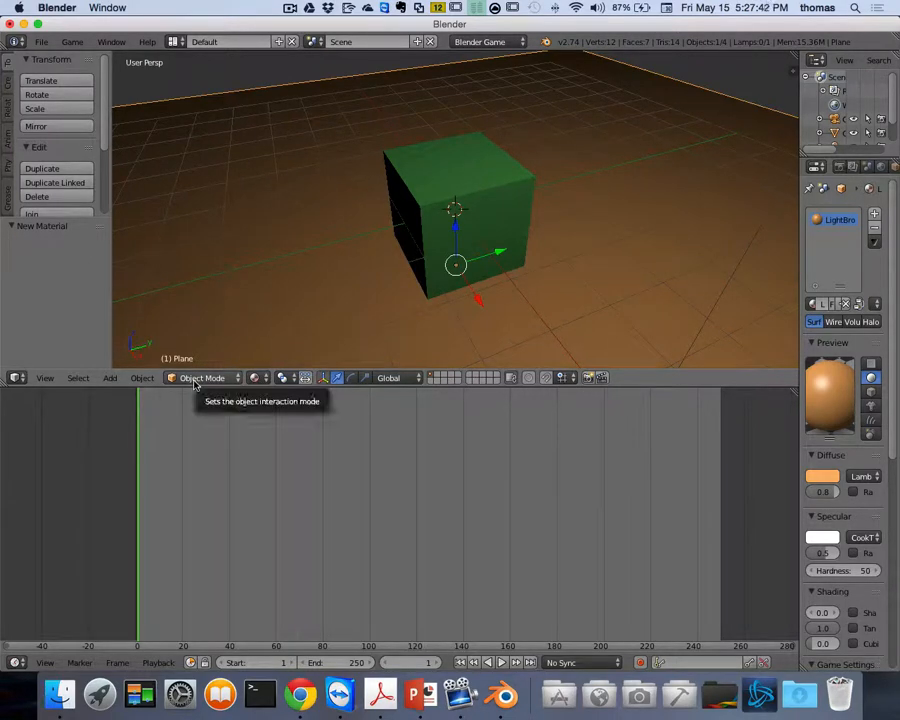
click(256, 377)
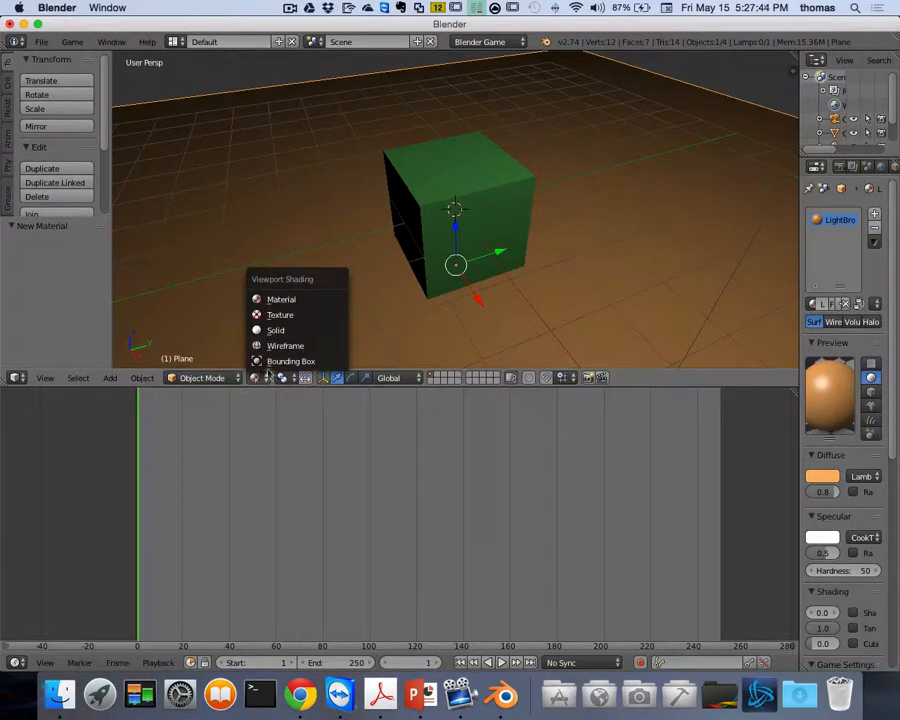
click(286, 302)
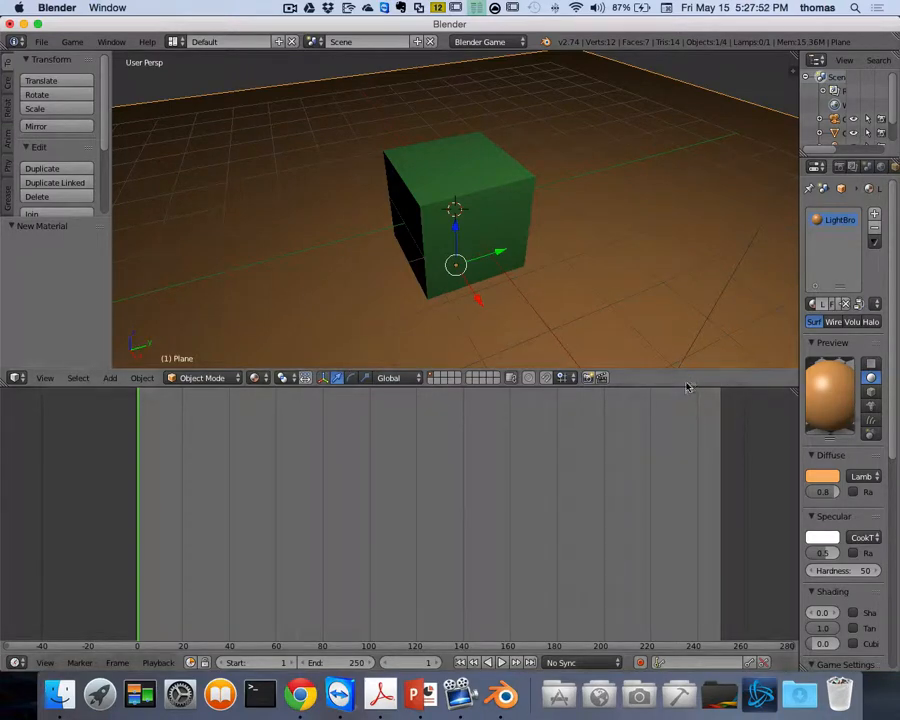
drag(683, 386, 683, 516)
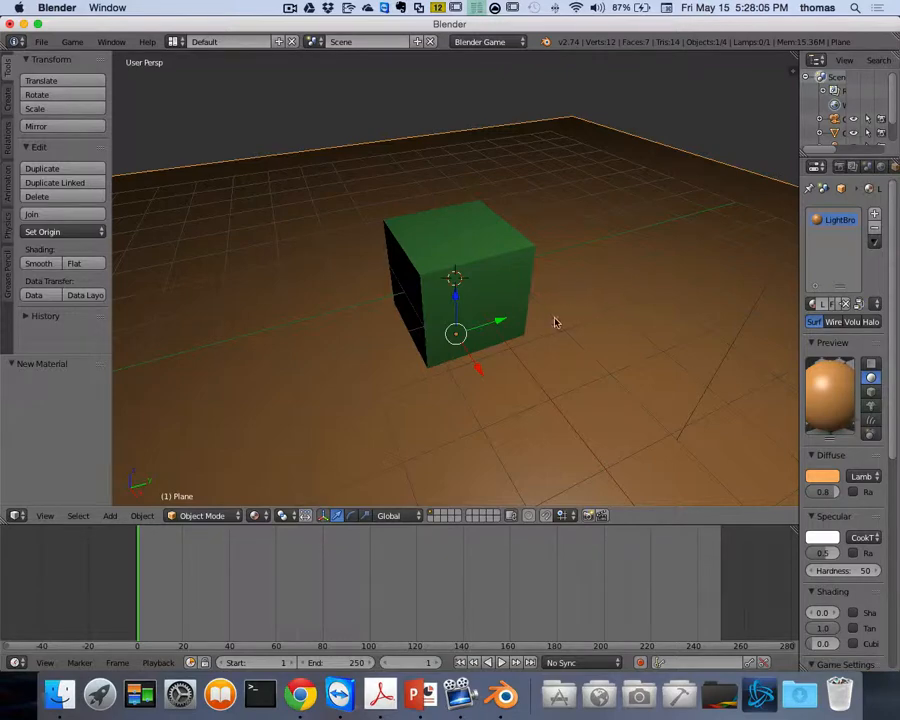
Step: Select the lamp above the plane and move it about 0.703 along the Y axis
scroll(557, 324, down, 2)
scroll(557, 323, down, 2)
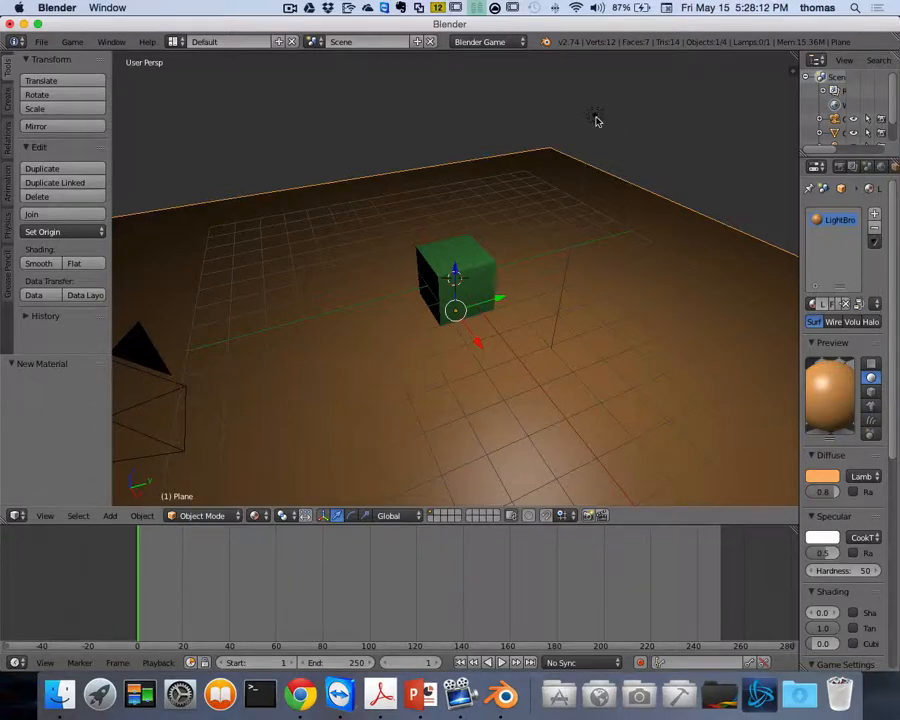
right_click(595, 118)
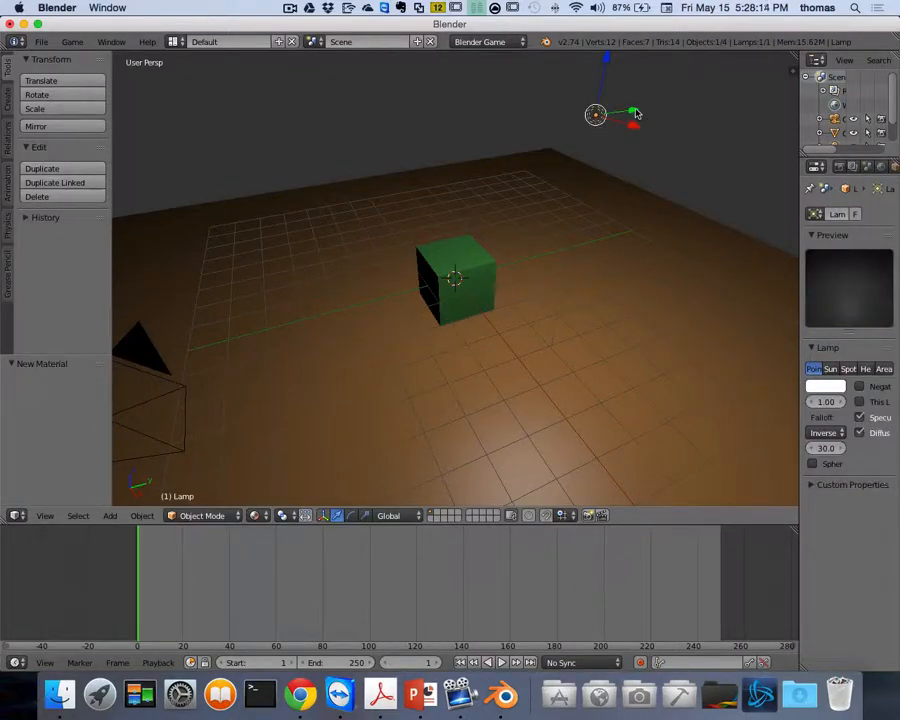
drag(636, 115, 663, 155)
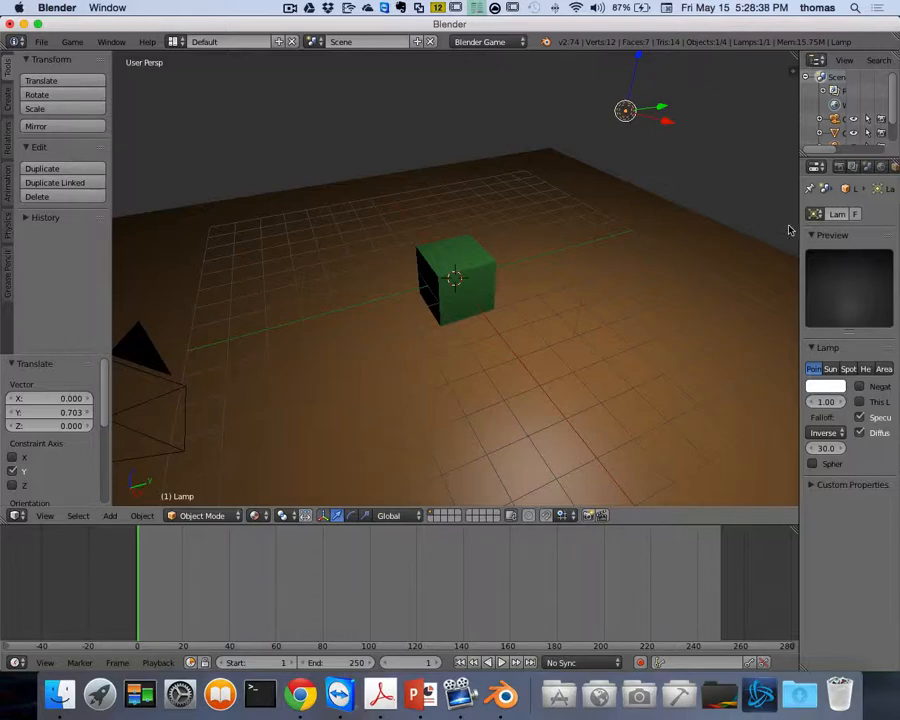
Step: Widen and heighten the outliner to show every object, and rename the Plane object to Ground
drag(800, 225, 701, 232)
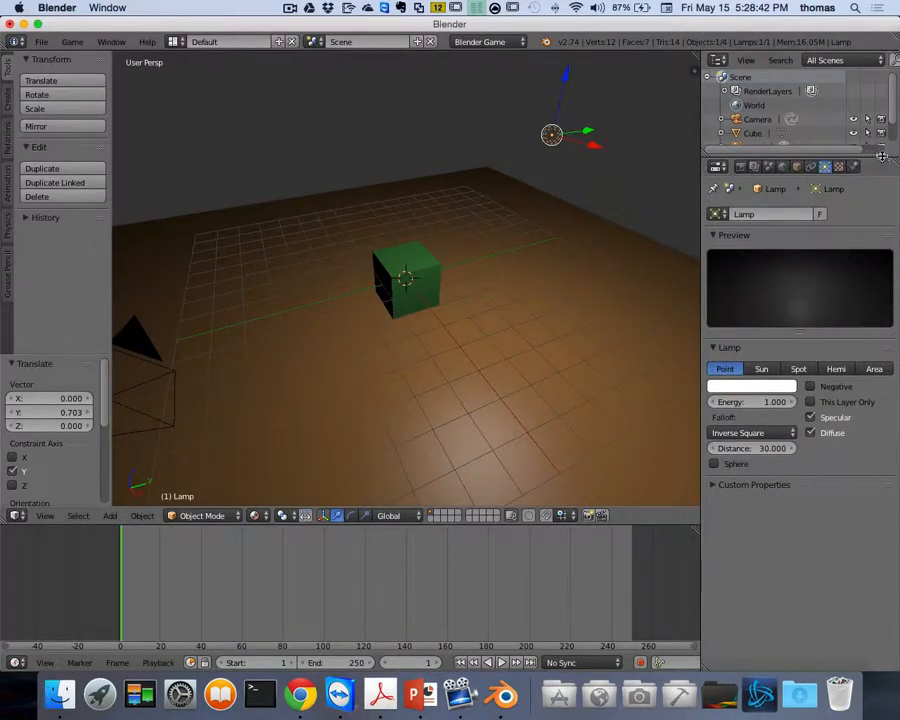
drag(886, 164, 880, 248)
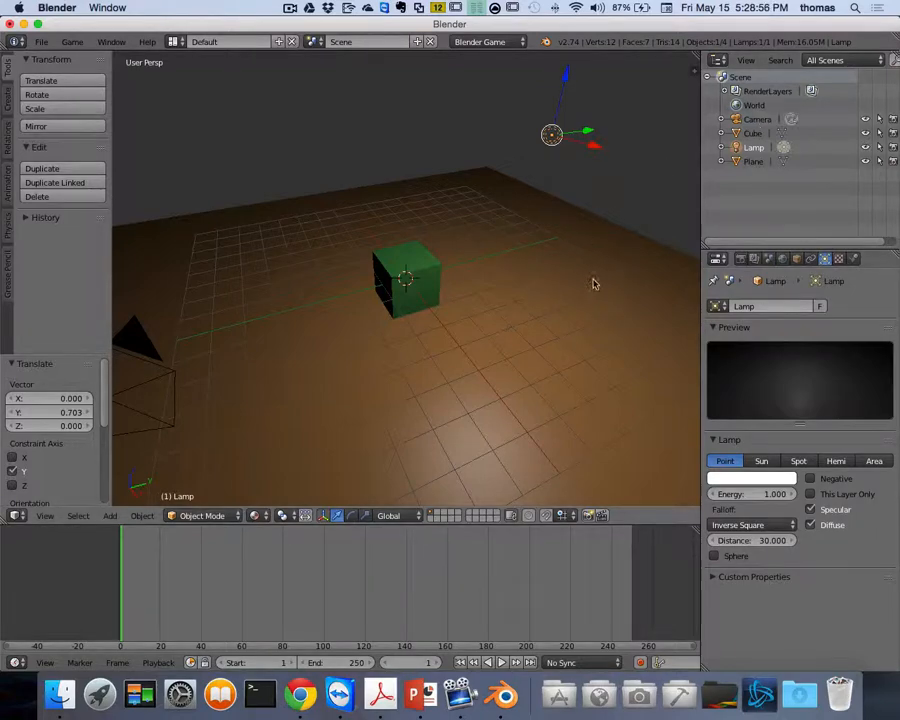
click(753, 163)
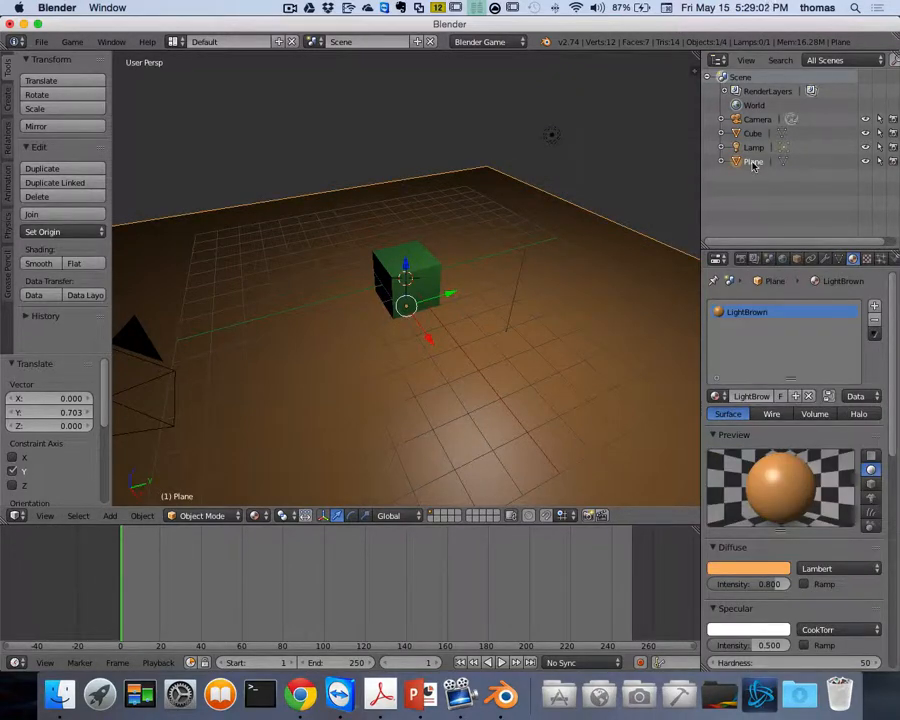
double_click(753, 163)
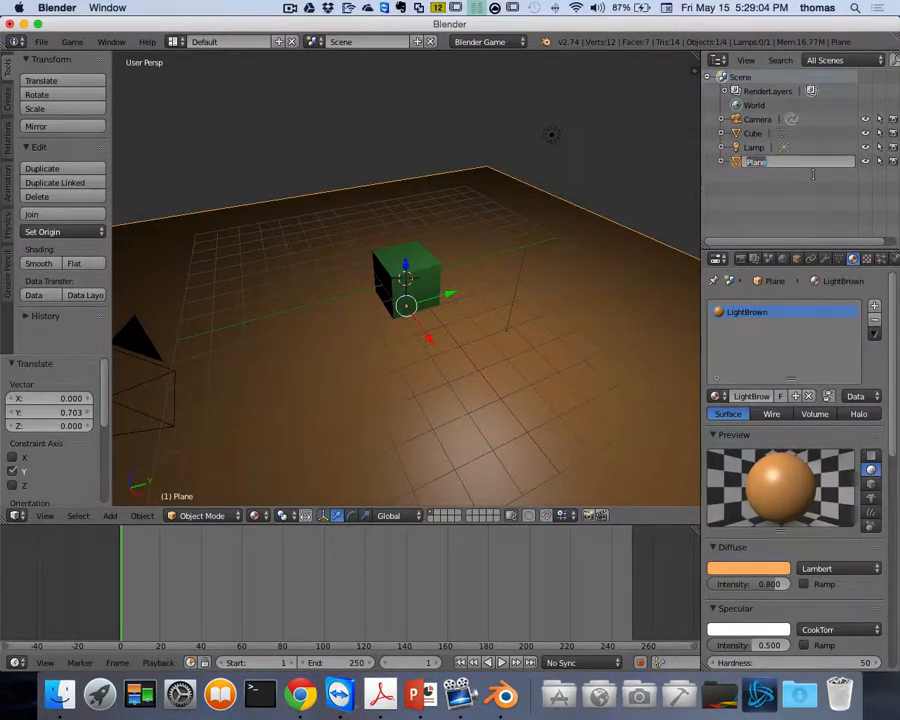
text(Ground)
key(Return)
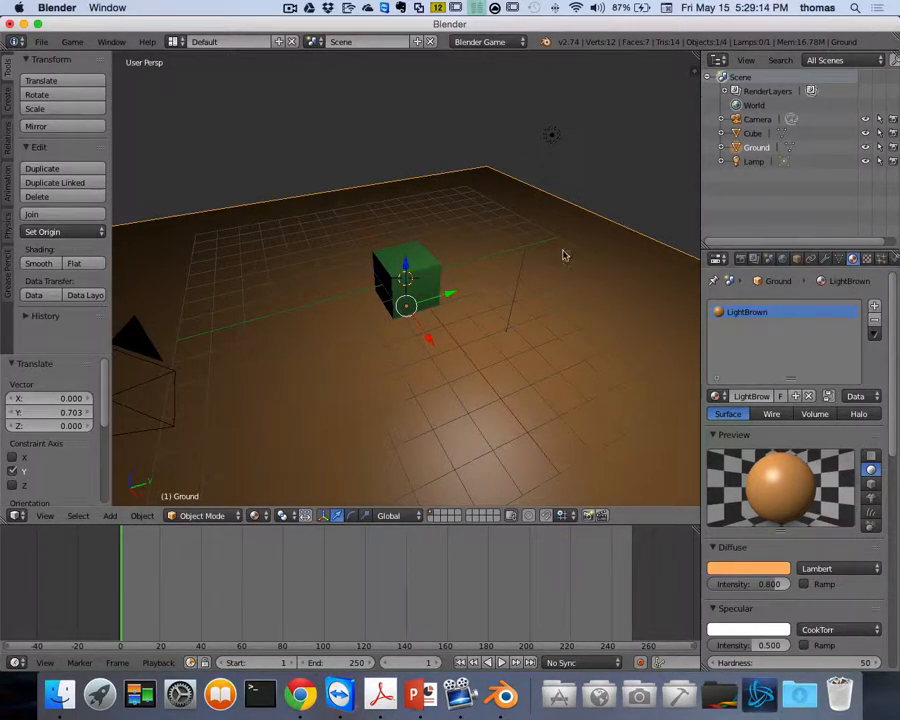
Step: Rename the green Cube object to Player and reduce the timeline's height in favour of the 3D view
right_click(423, 271)
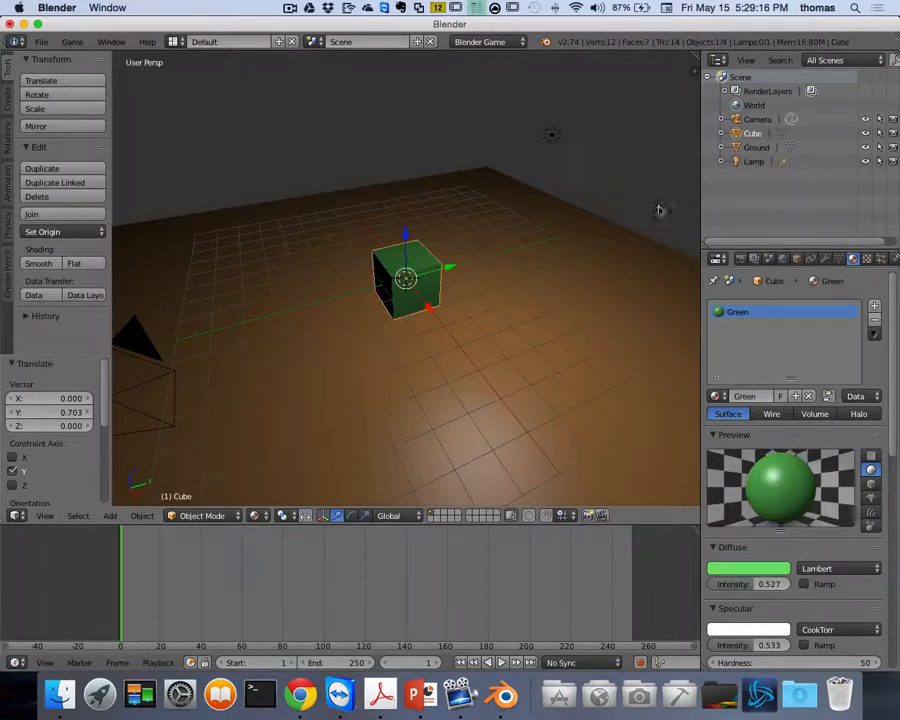
double_click(754, 133)
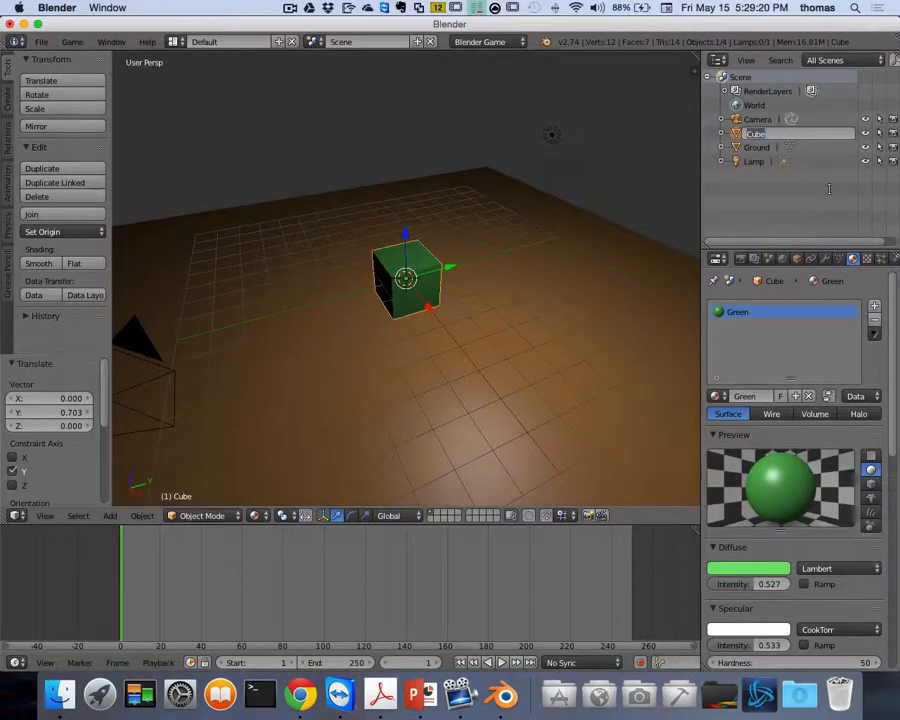
text(Player)
key(Return)
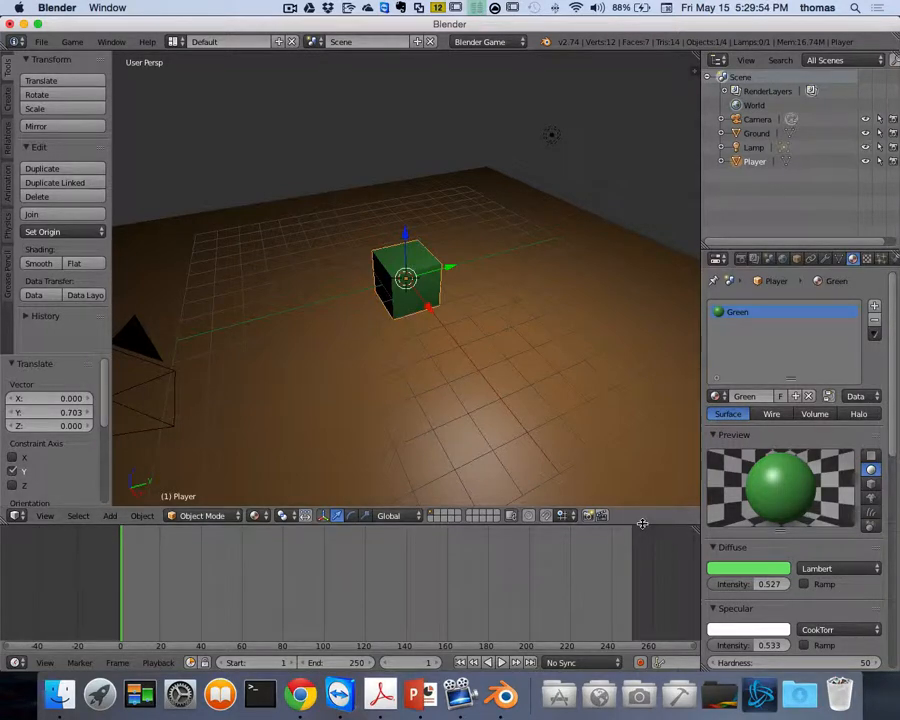
drag(646, 523, 642, 571)
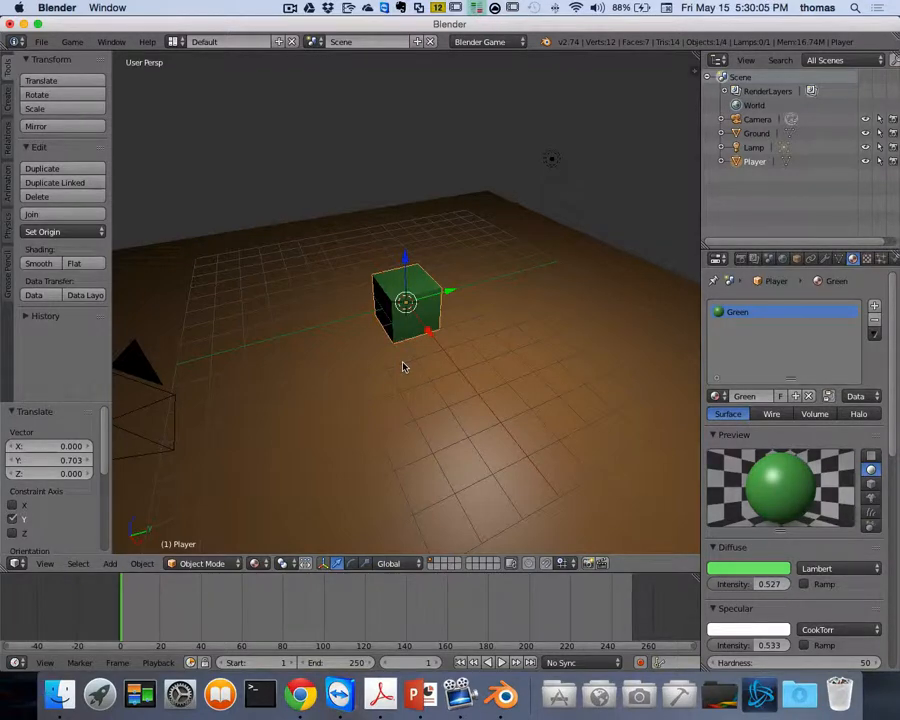
Step: Add a UV sphere and move it about 4.648 along the Y axis, away from the green cube
key(shift+a)
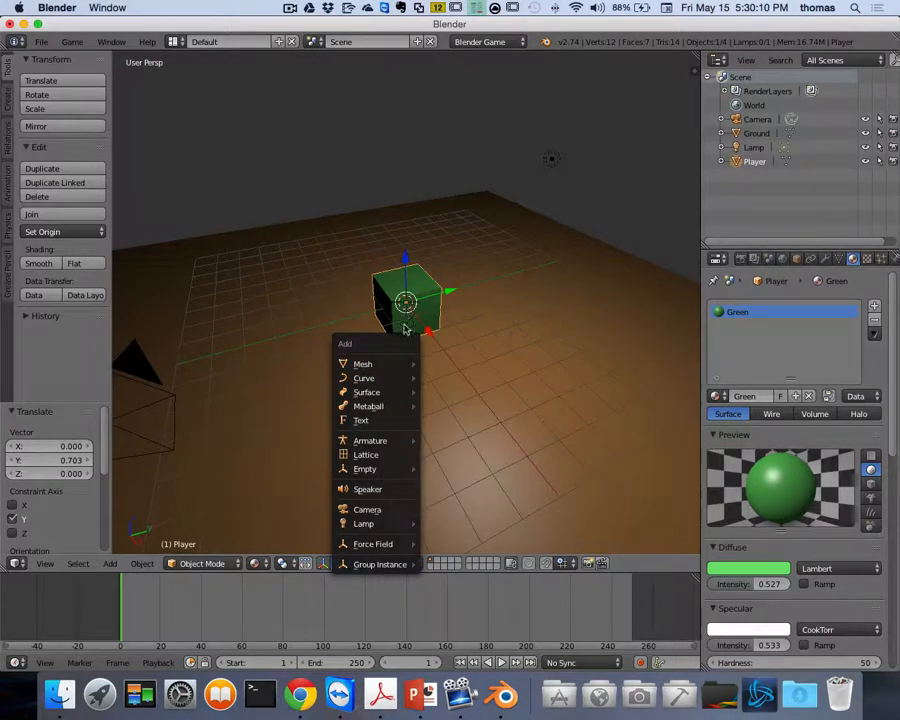
mouse_move(381, 364)
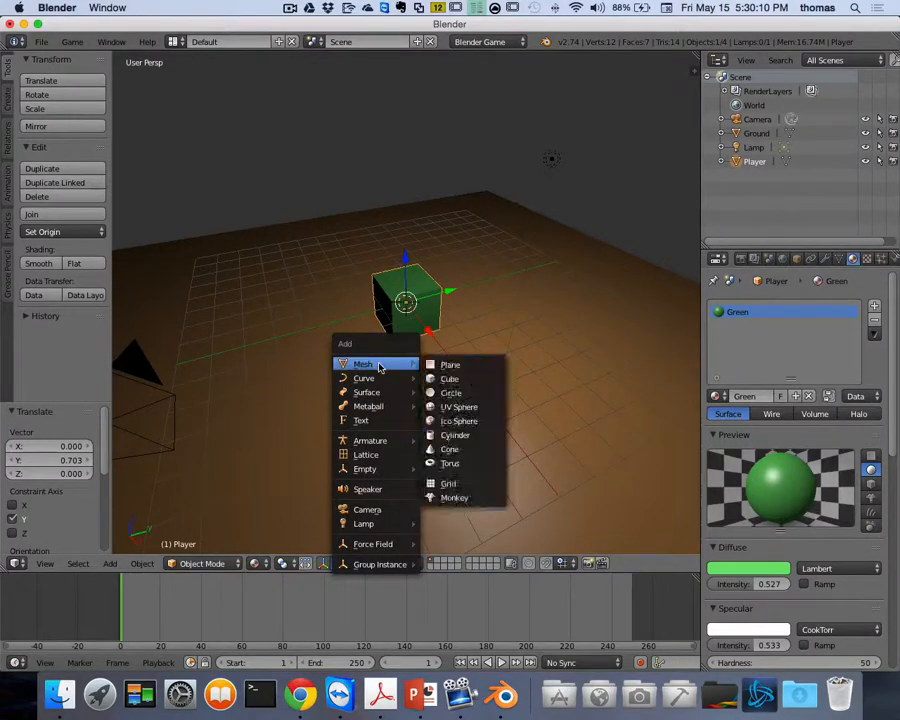
click(465, 407)
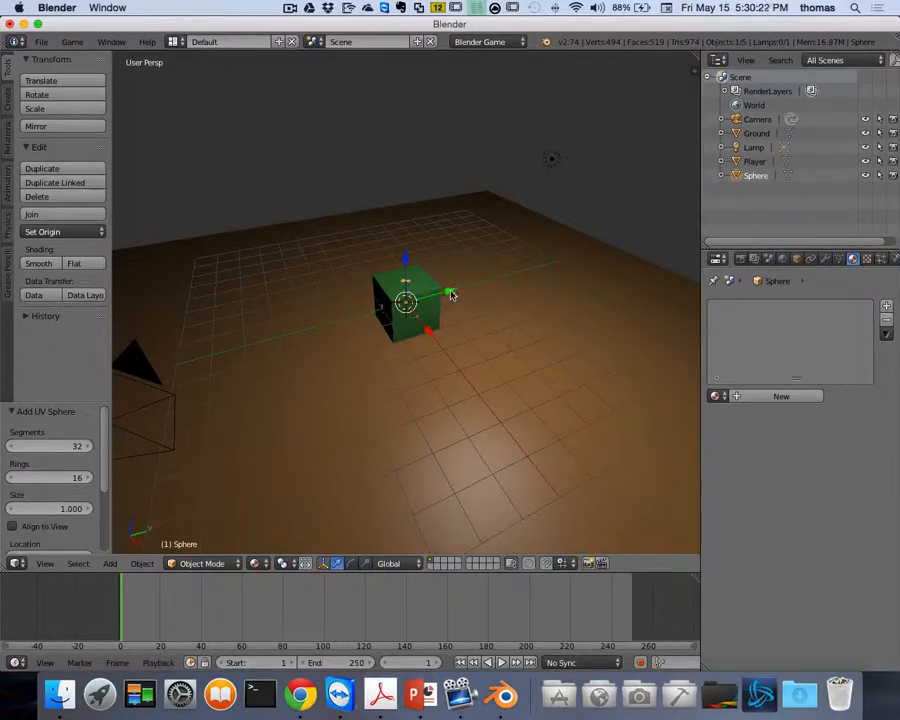
drag(448, 294, 547, 287)
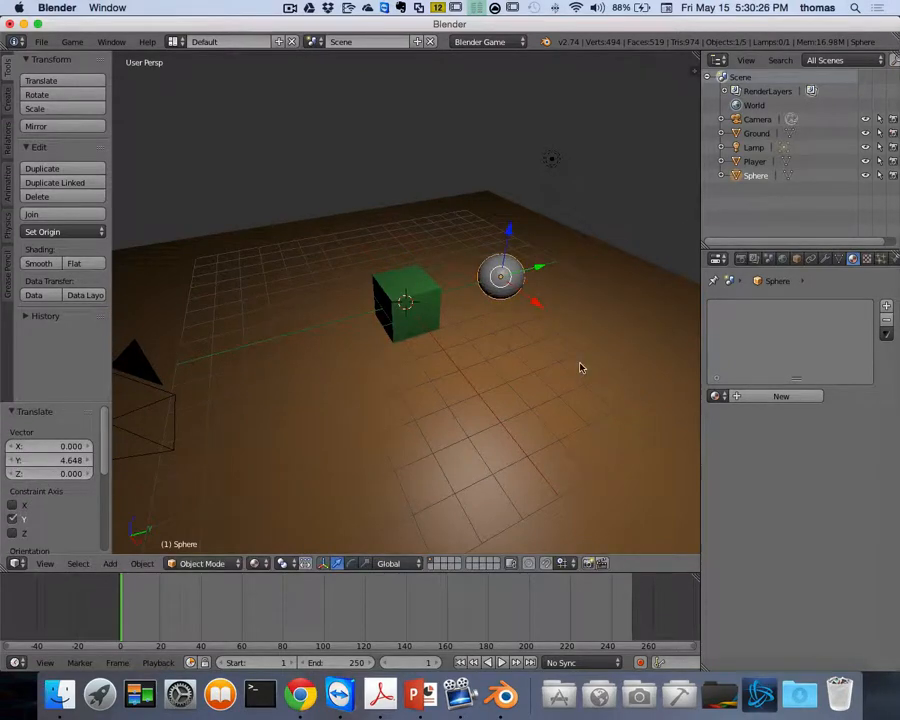
Step: Assign the existing LightBrown material to the sphere
scroll(655, 303, up, 2)
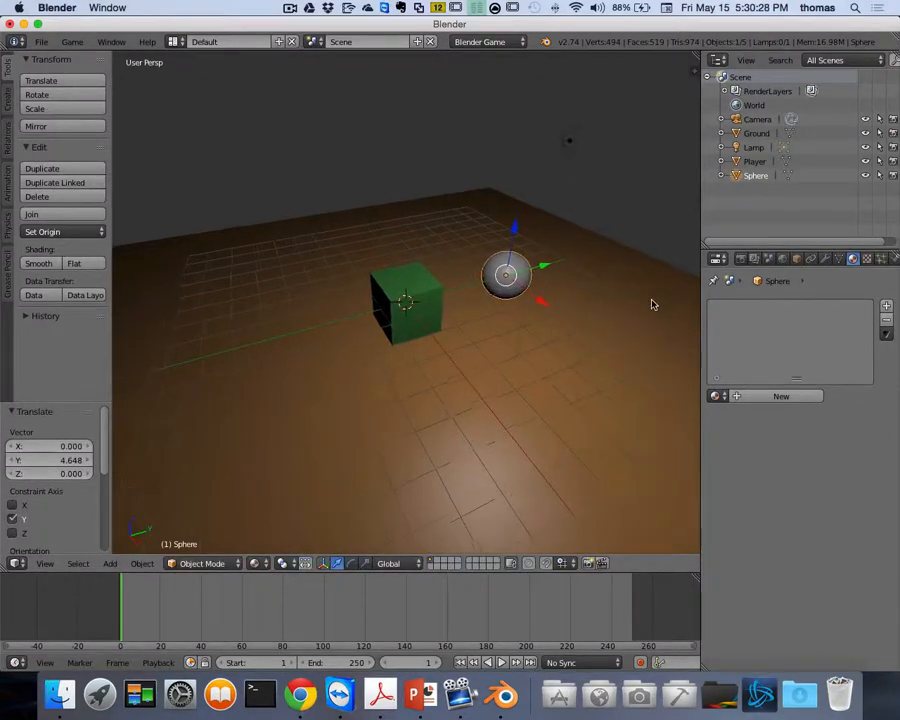
shift+scroll(652, 307, right, 4)
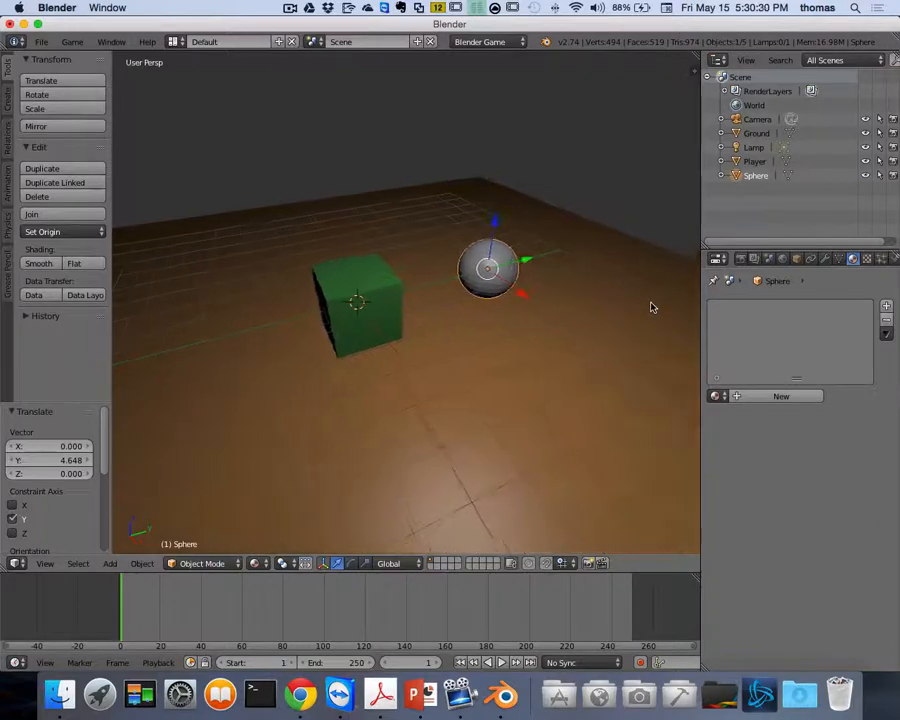
scroll(652, 309, up, 3)
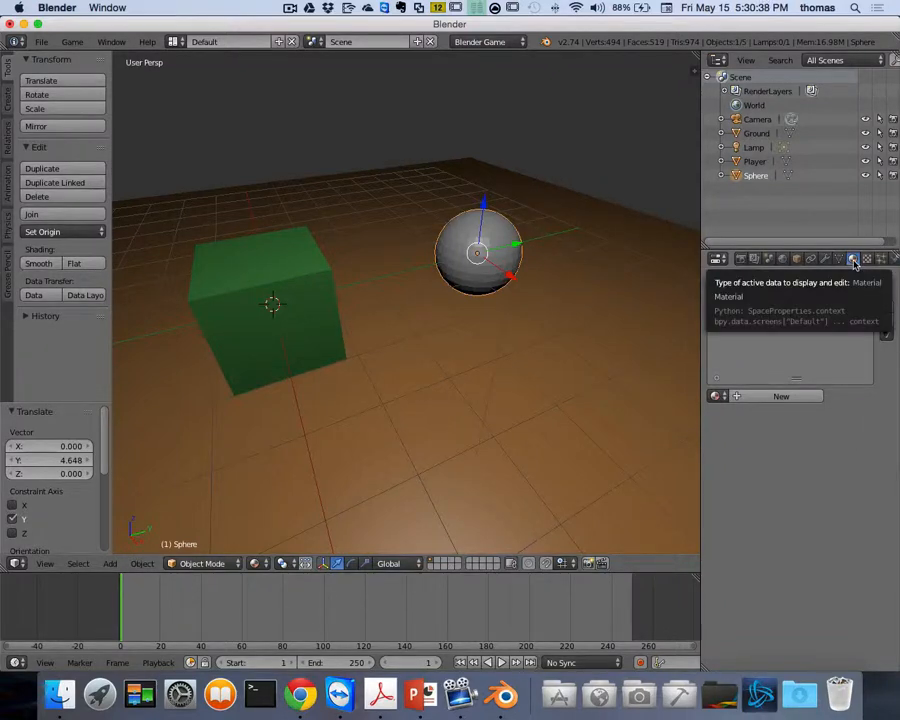
click(716, 396)
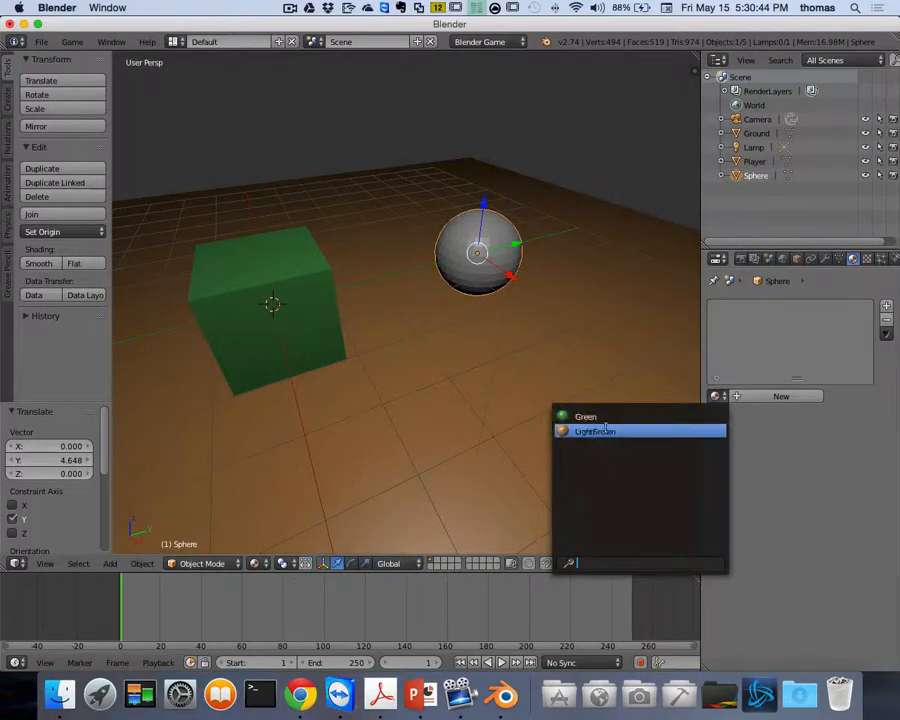
click(605, 430)
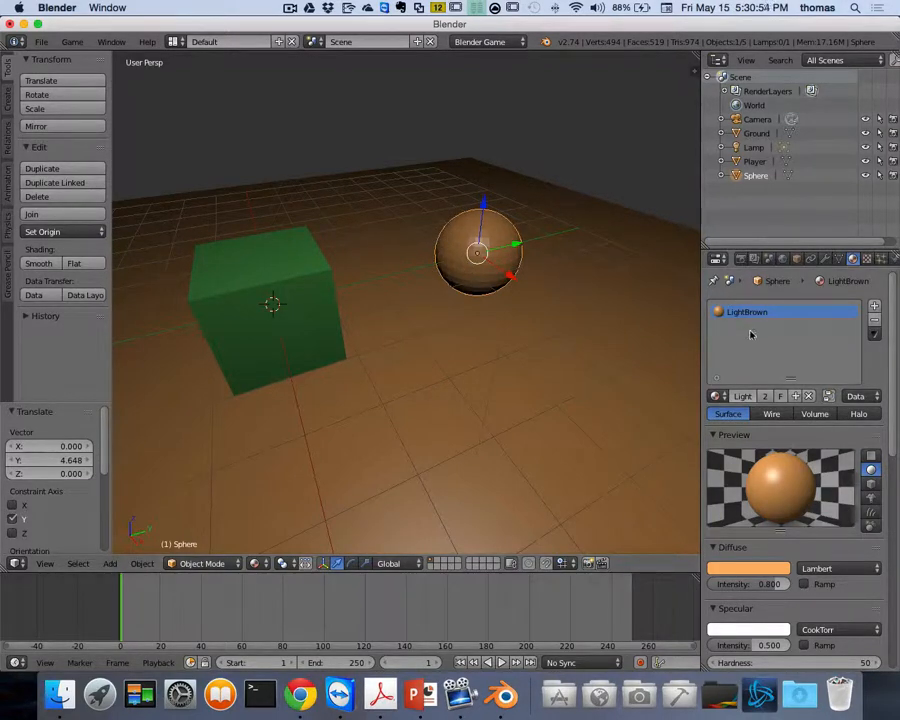
Step: Add a second material slot to the sphere with a new material and set its diffuse colour to red
click(876, 307)
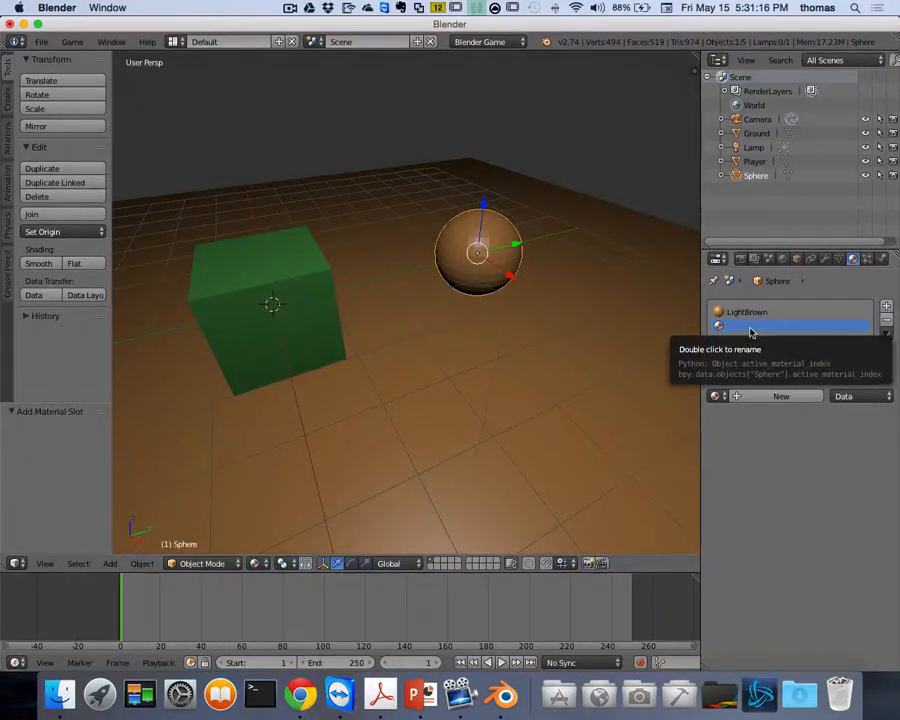
click(781, 397)
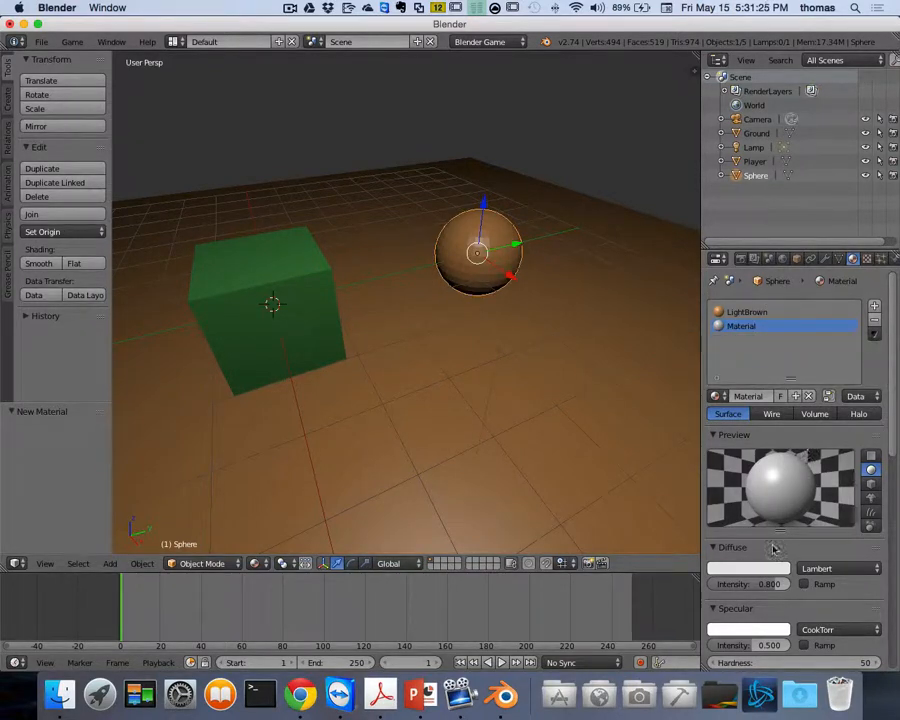
scroll(737, 481, down, 2)
scroll(737, 481, down, 3)
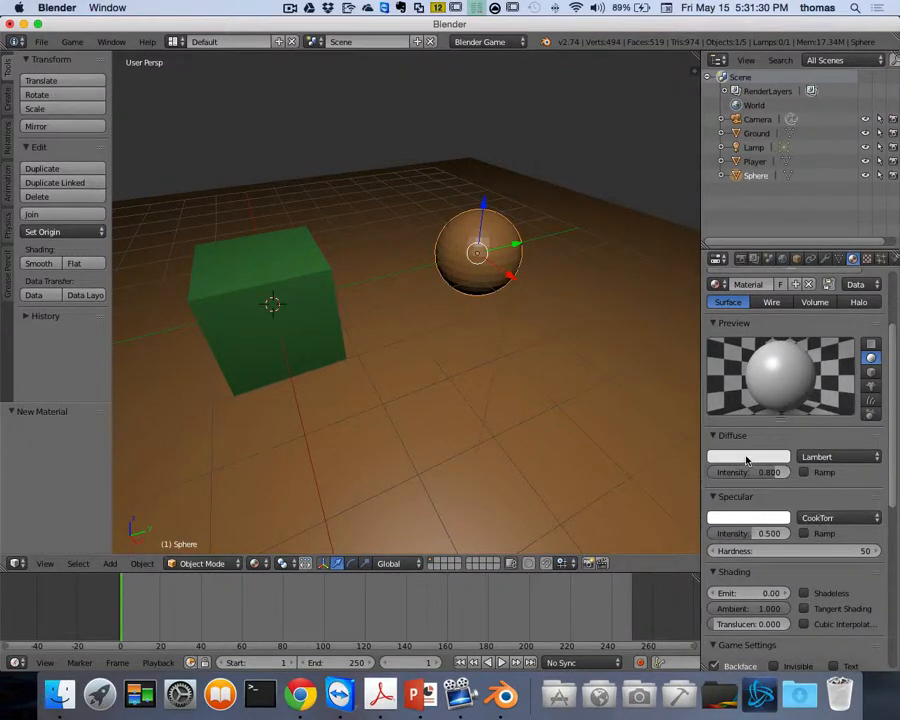
click(745, 457)
drag(718, 331, 721, 371)
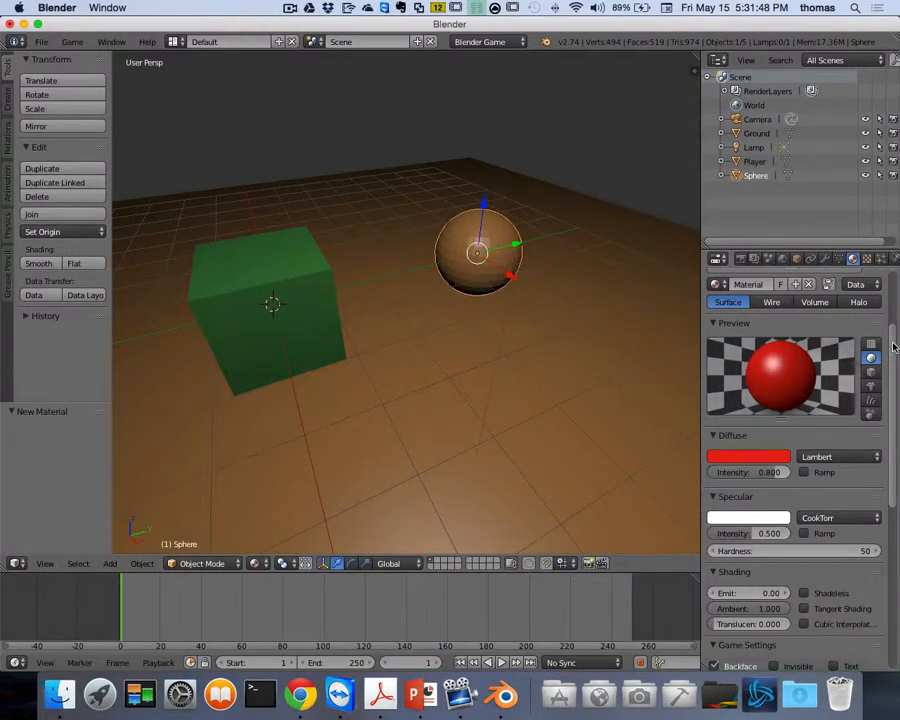
Step: Rename the sphere's new red material to Red and remove the LightBrown material slot
scroll(896, 290, up, 3)
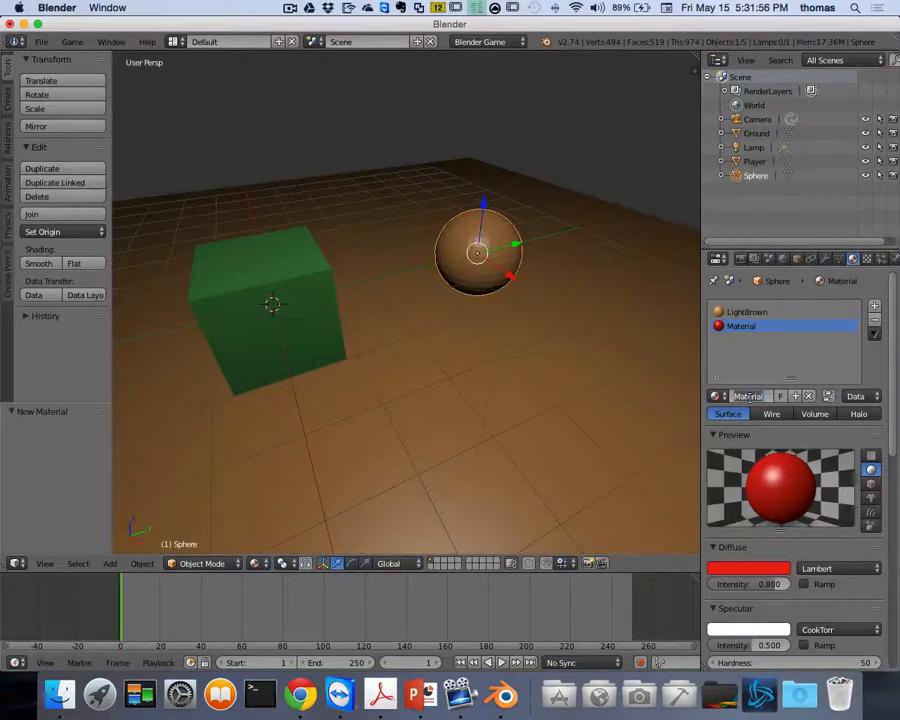
text(Red)
key(Return)
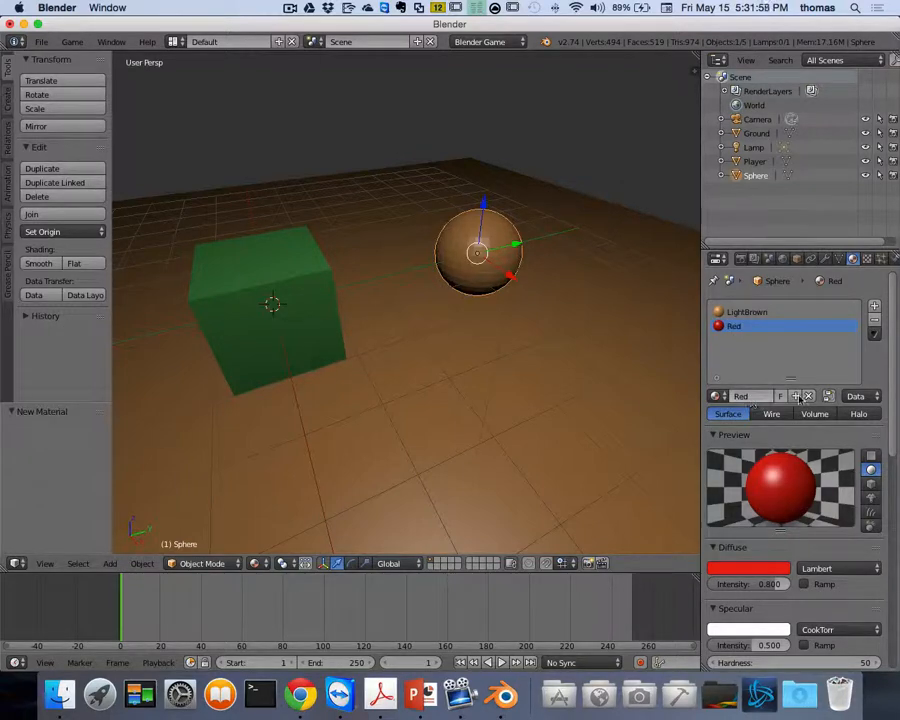
click(766, 313)
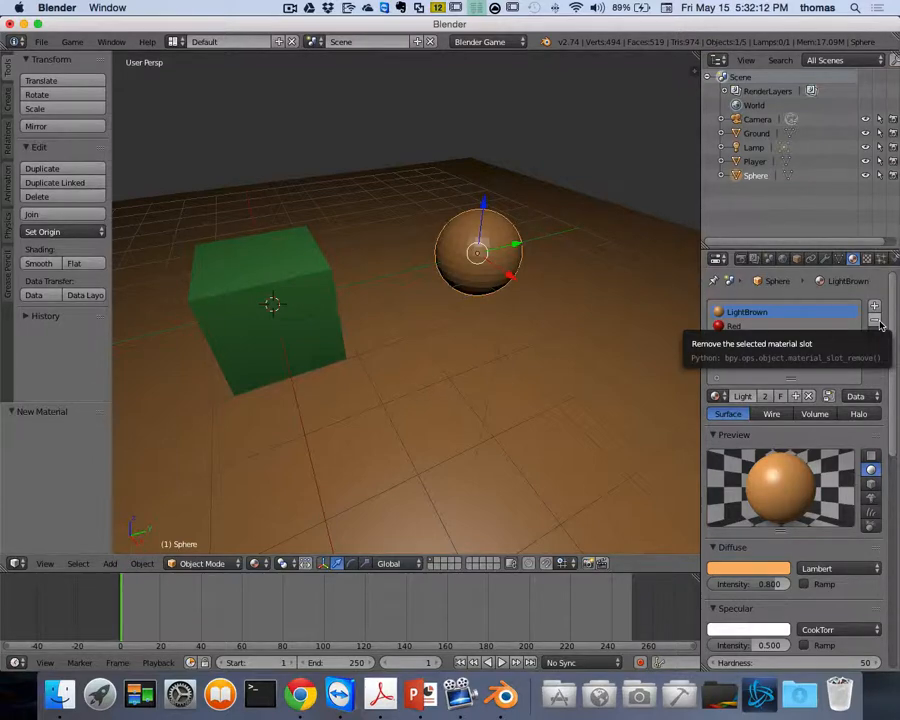
click(877, 322)
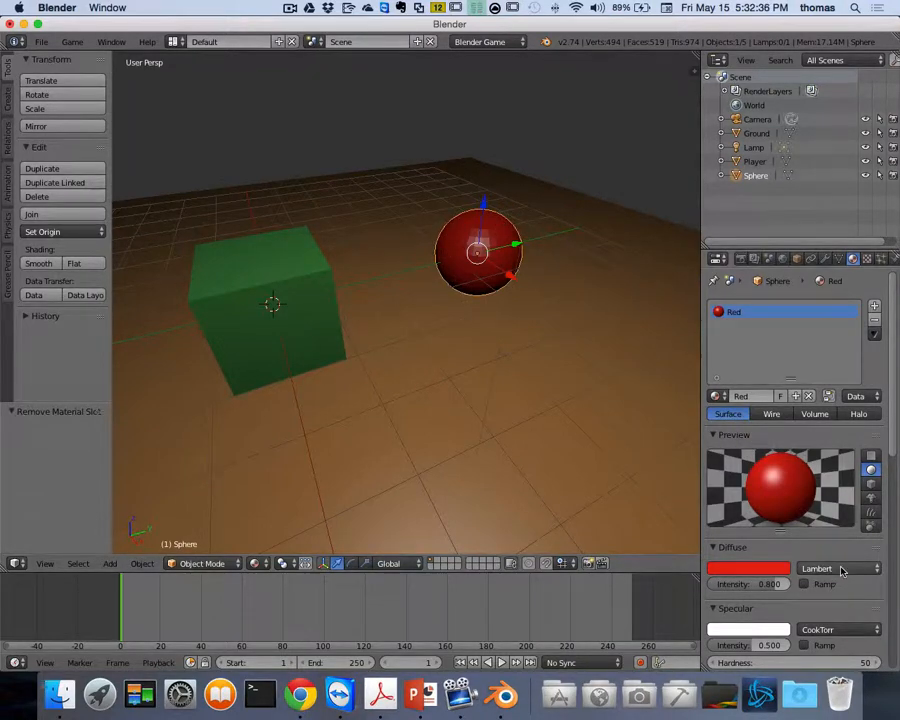
Step: Collapse and re-expand the material preview, and shorten the material slot list
click(845, 434)
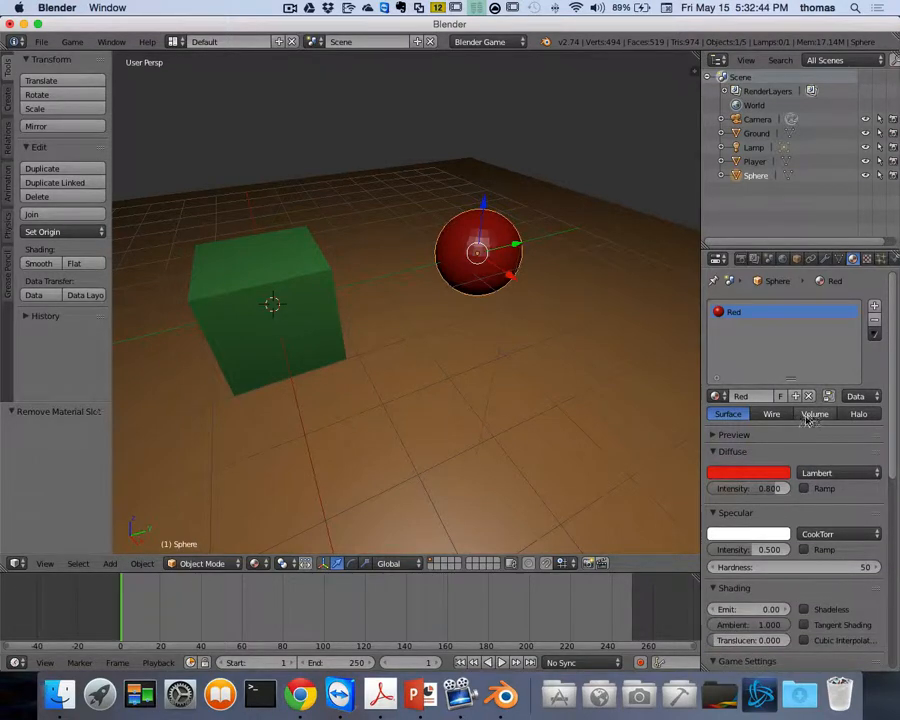
click(714, 436)
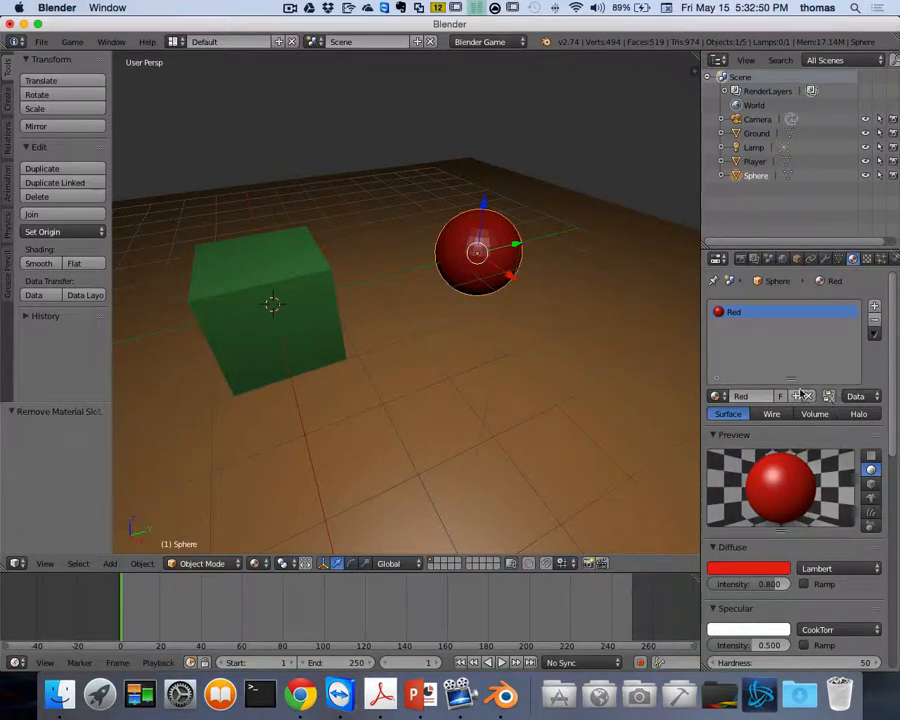
drag(789, 378, 789, 336)
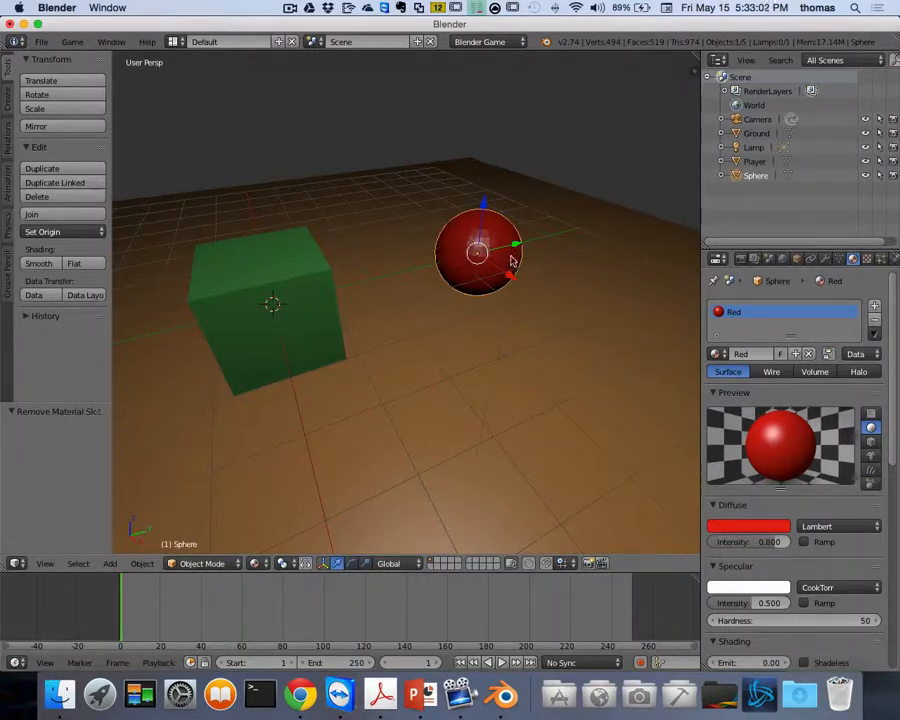
Step: Apply smooth shading to the red sphere, and select the Player cube again
click(266, 288)
right_click(300, 285)
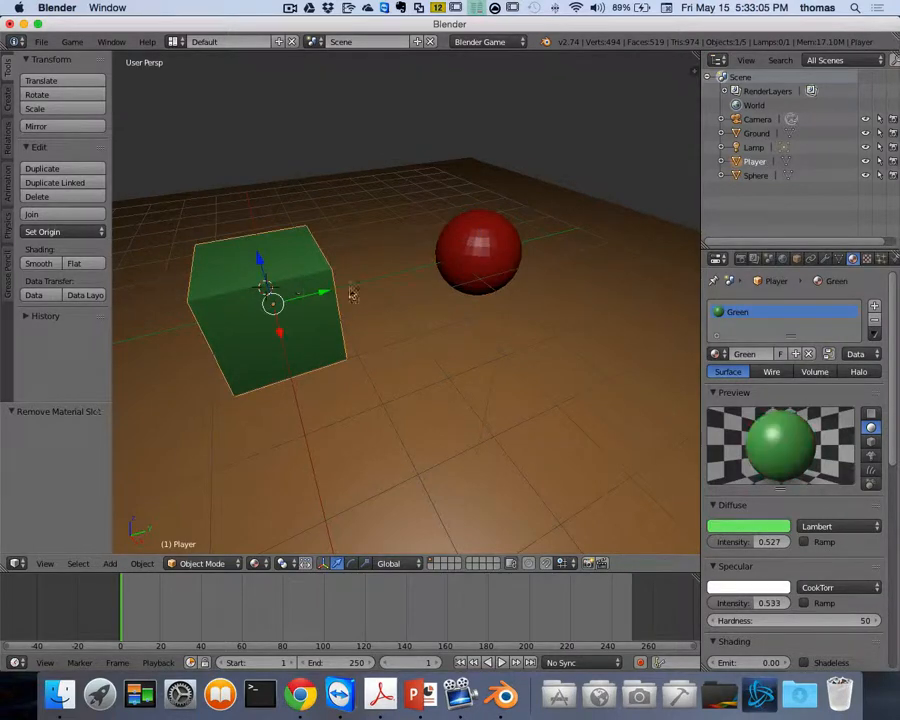
right_click(482, 251)
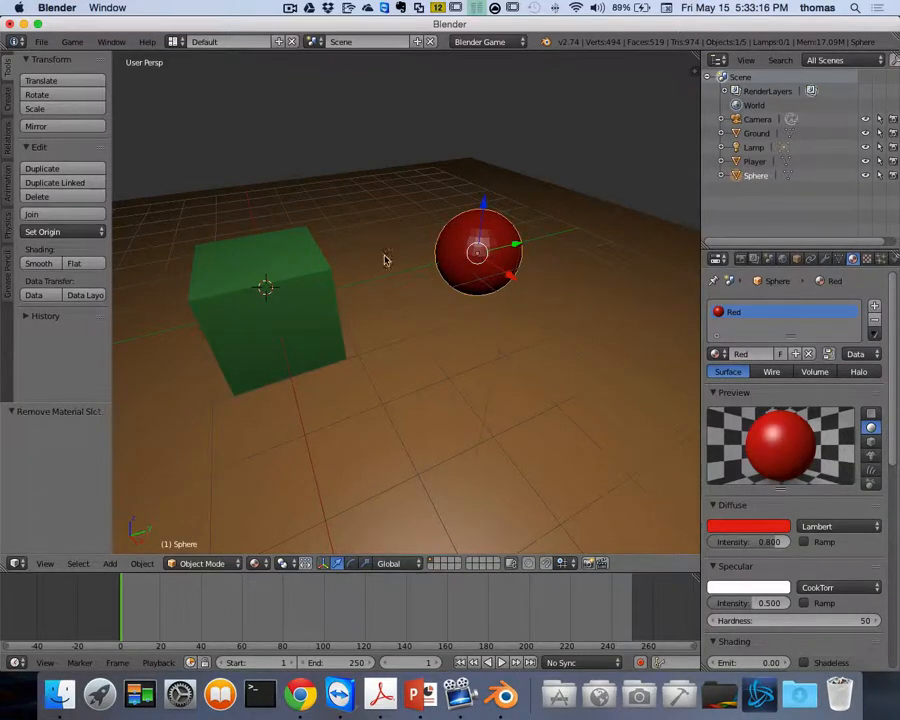
click(36, 264)
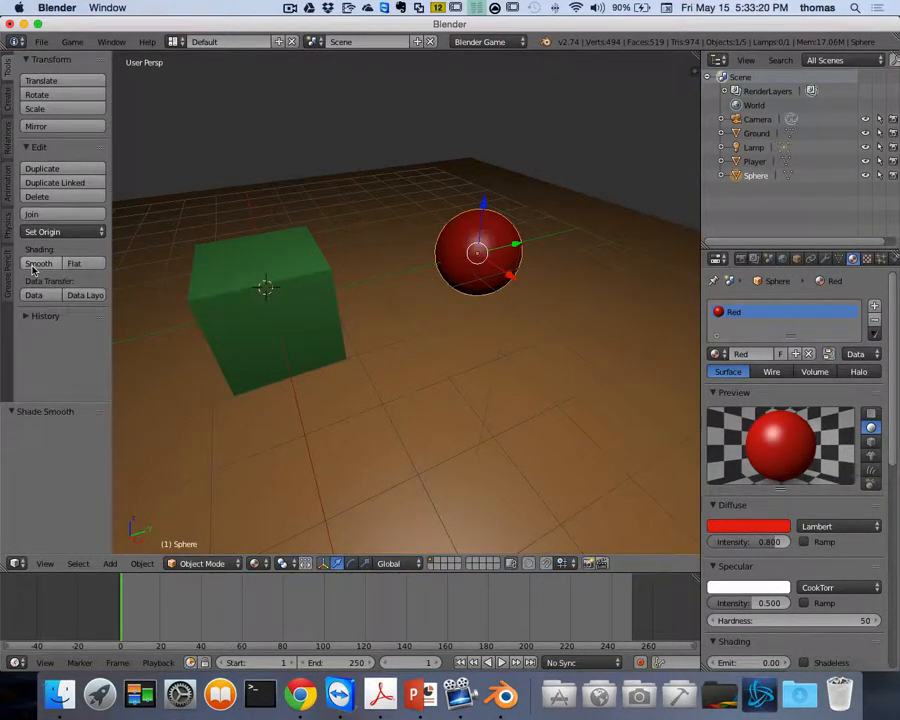
right_click(257, 312)
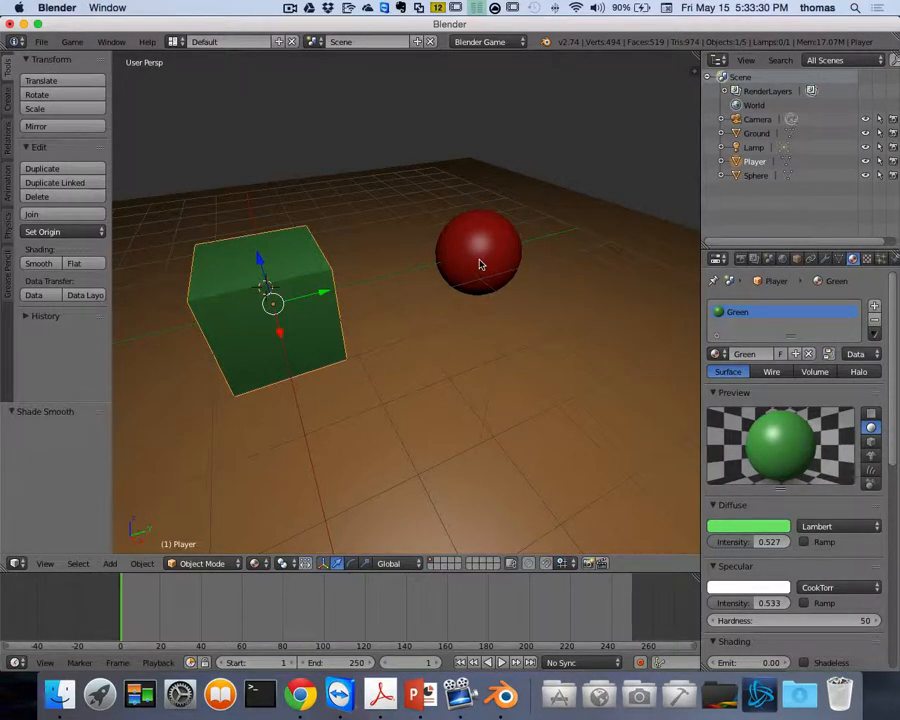
Step: Reposition the Lamp: move it about 3.738 along Y, shift it along X, and raise it about 1.936 along Z
scroll(485, 275, down, 5)
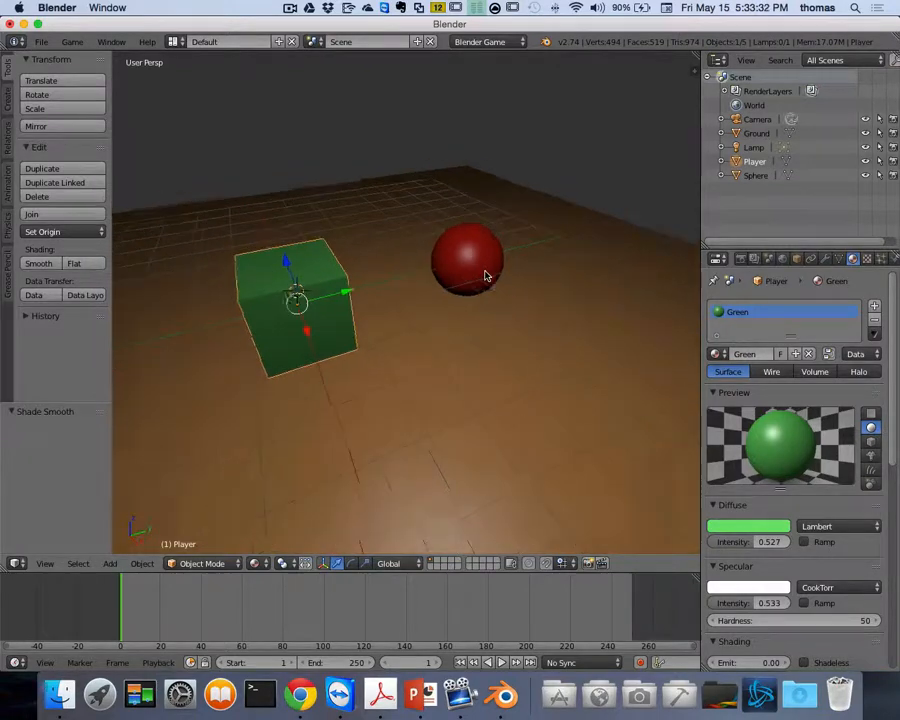
right_click(440, 157)
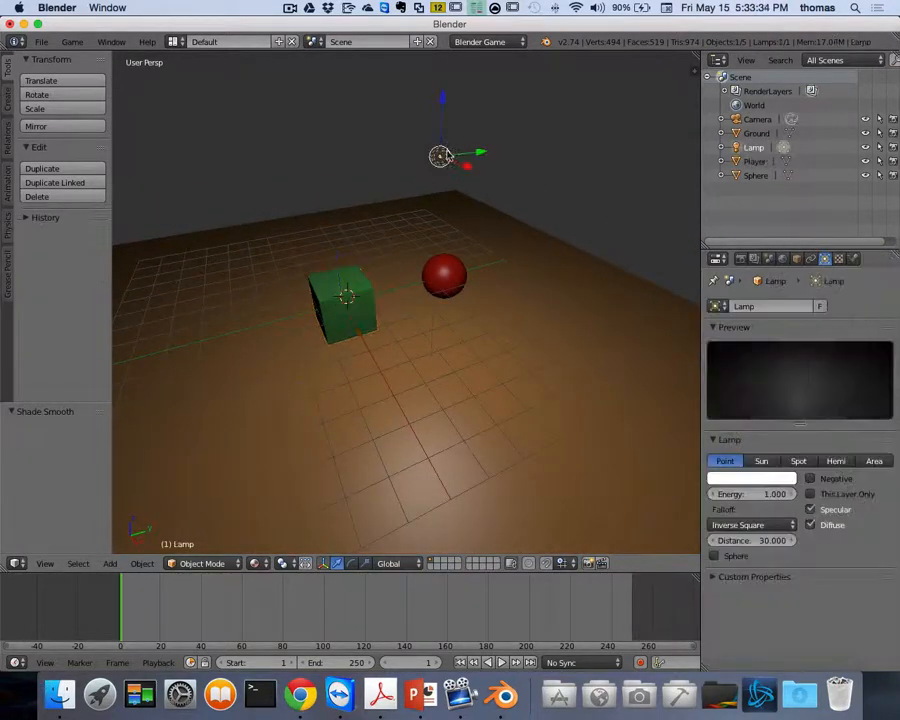
drag(479, 155, 605, 185)
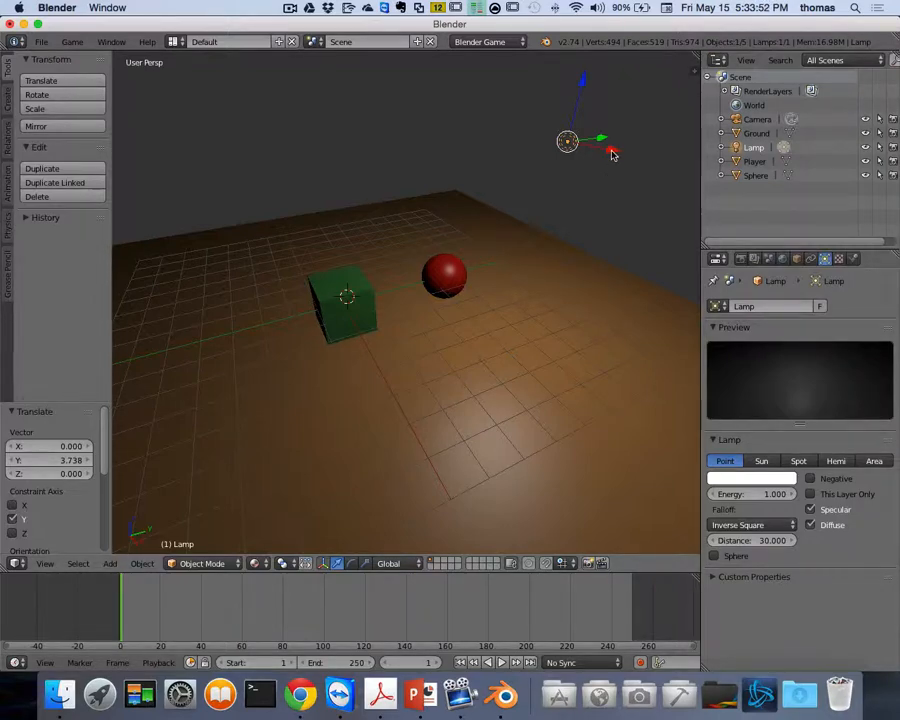
drag(613, 153, 534, 261)
drag(530, 93, 488, 504)
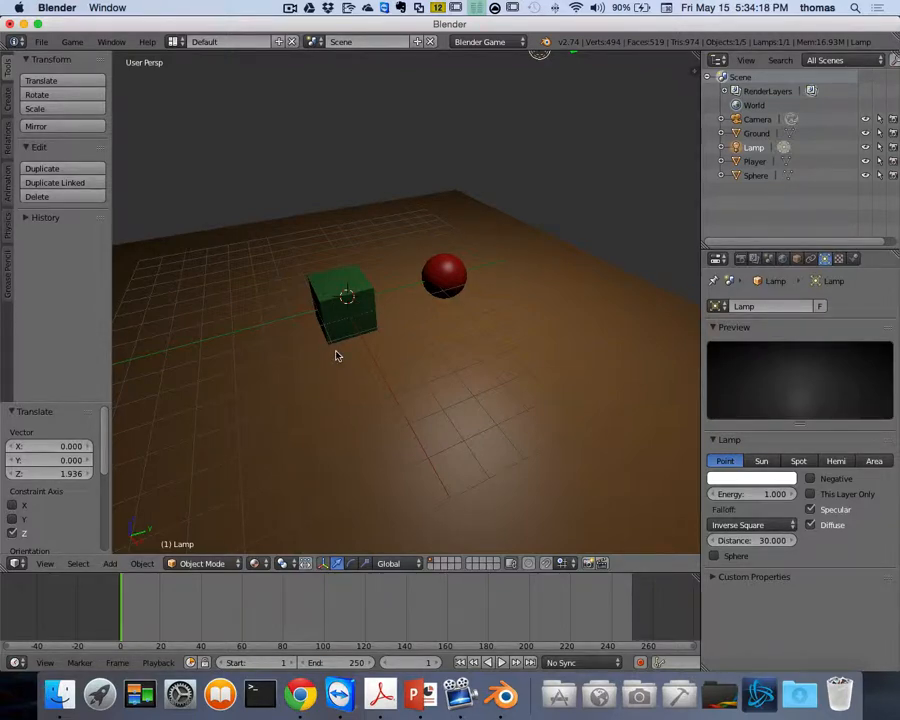
Step: Snap the 3D cursor to the scene center and add a Spot lamp there
key(shift+s)
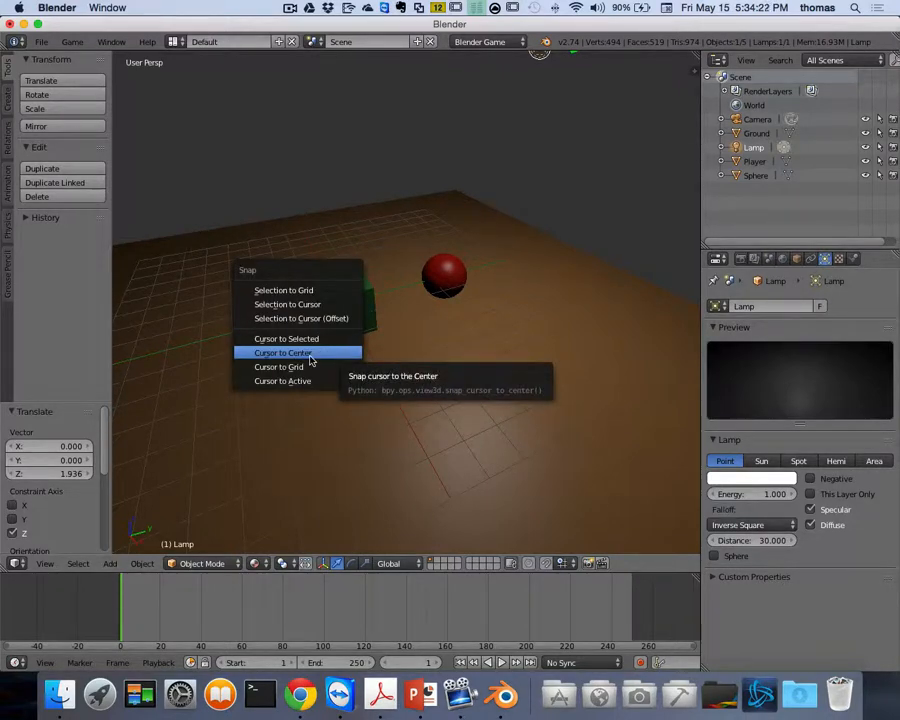
click(312, 358)
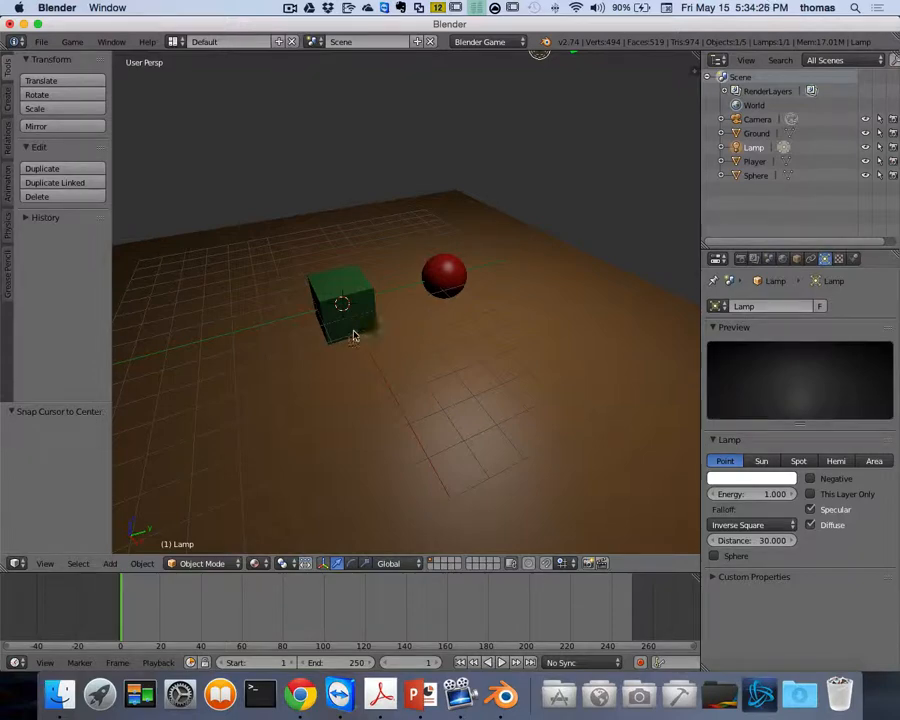
key(shift+a)
mouse_move(354, 334)
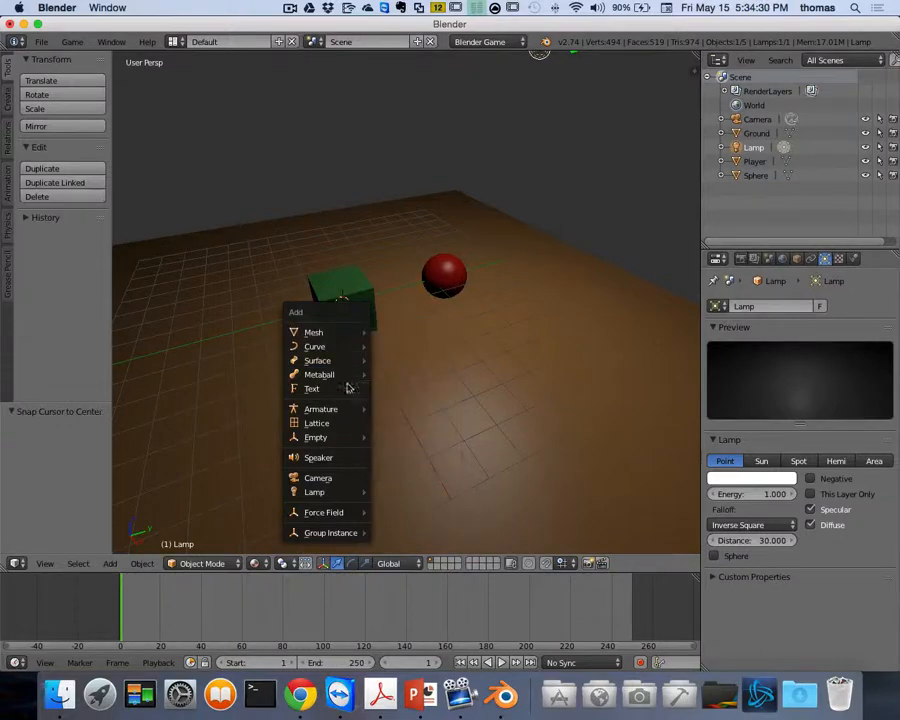
mouse_move(335, 494)
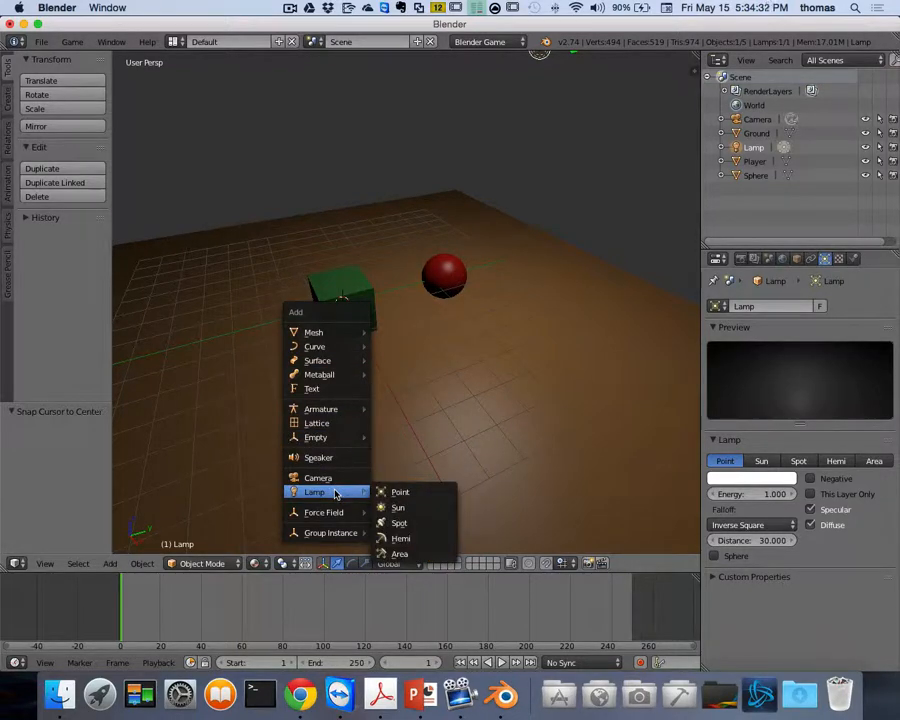
click(405, 529)
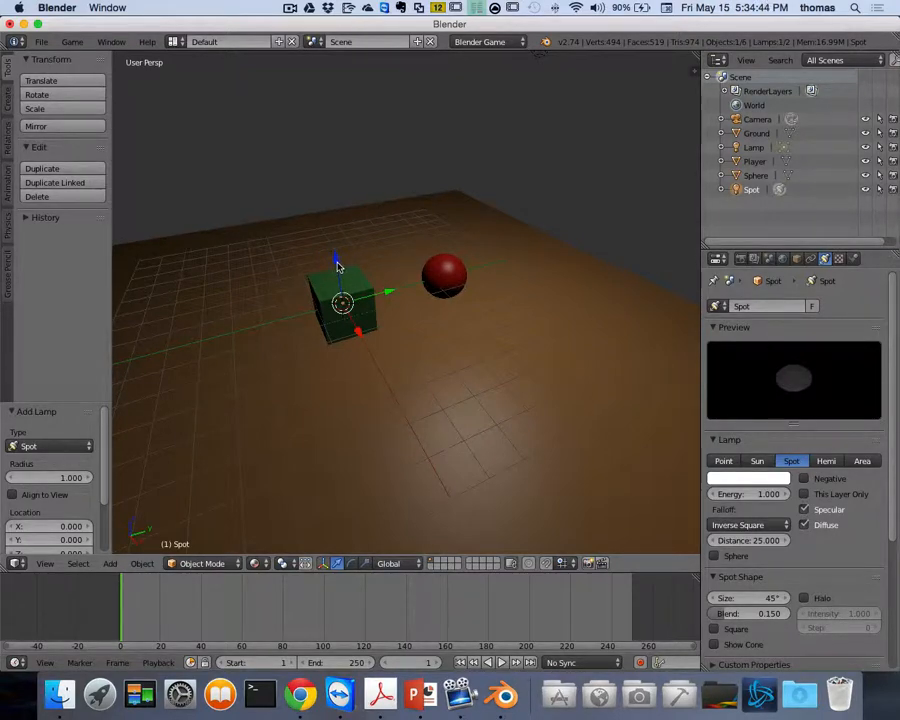
Step: Raise the Spot lamp about 10.334 along the Z axis, straight above the green cube
drag(337, 266, 345, 386)
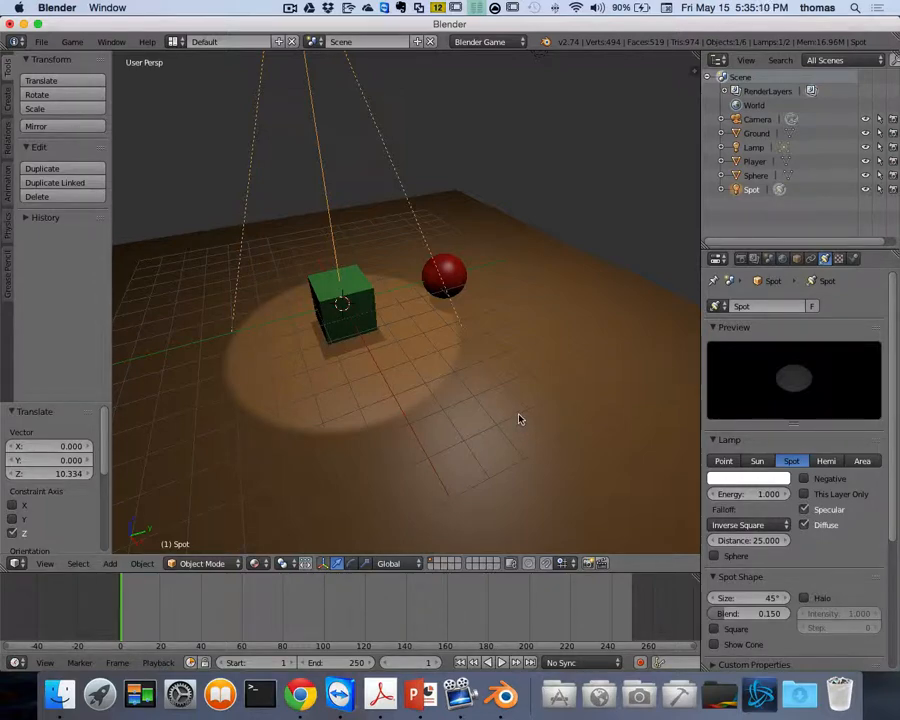
scroll(517, 416, down, 3)
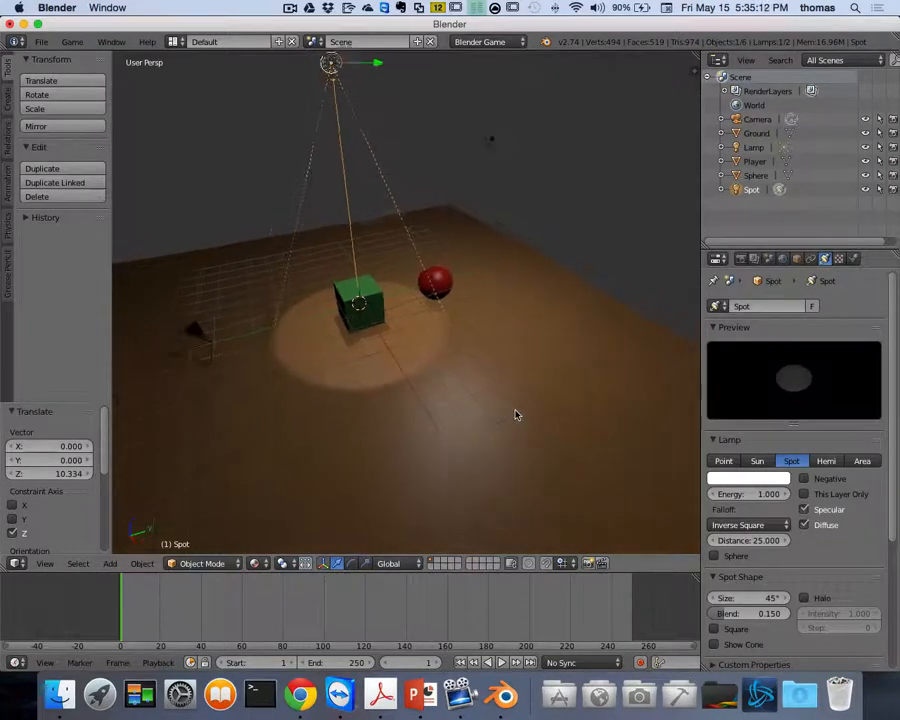
Step: Move the Spot lamp about 6.323 along Y, about 1.939 along X, and back about 8.315 along Y
scroll(517, 415, down, 2)
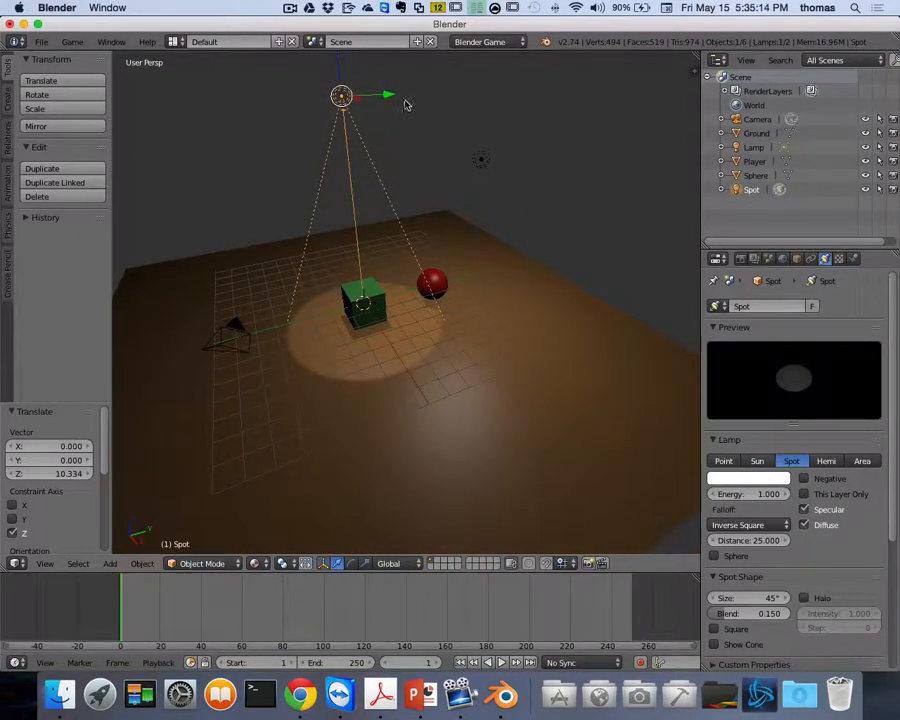
drag(384, 95, 513, 137)
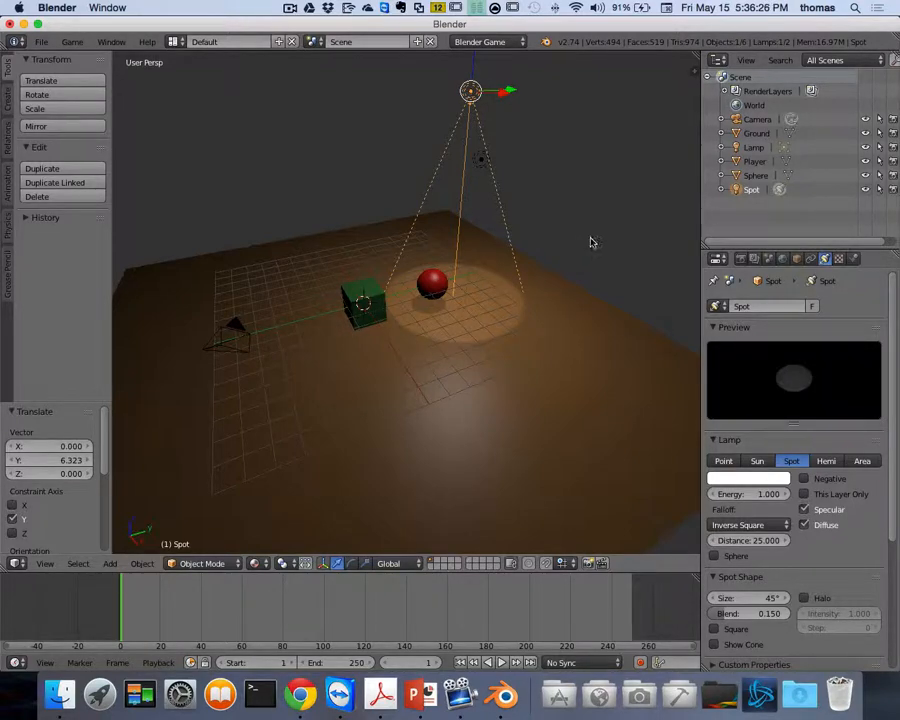
drag(515, 92, 595, 130)
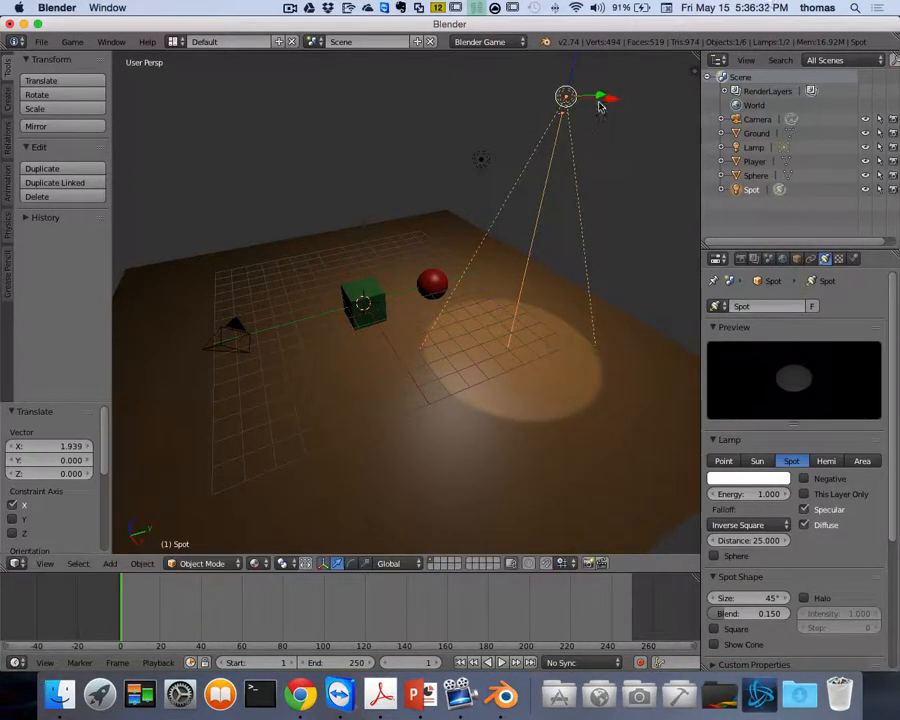
scroll(599, 106, right, 5)
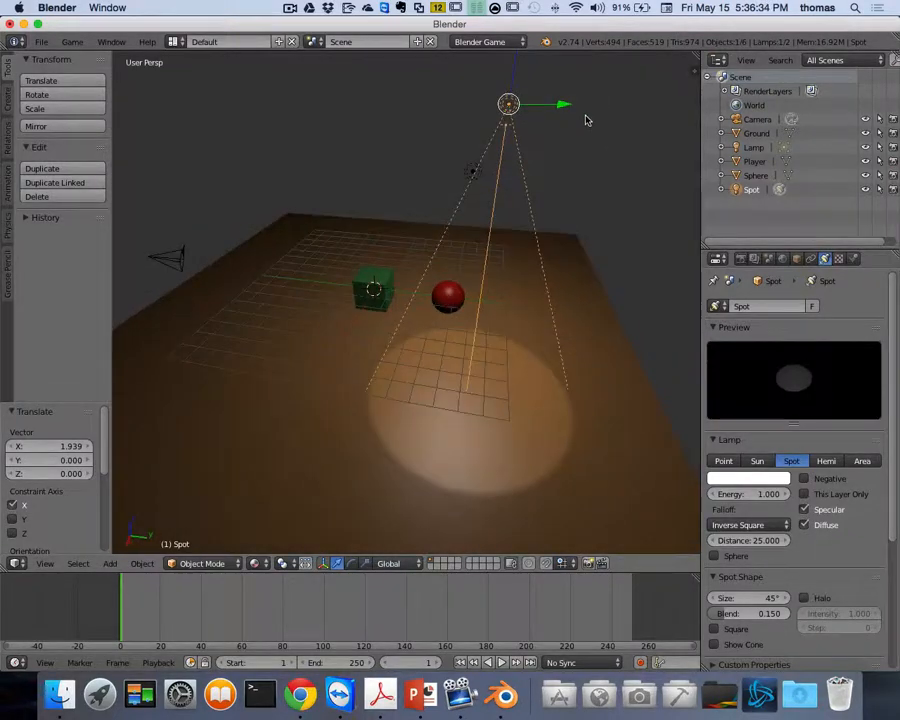
drag(561, 111, 295, 106)
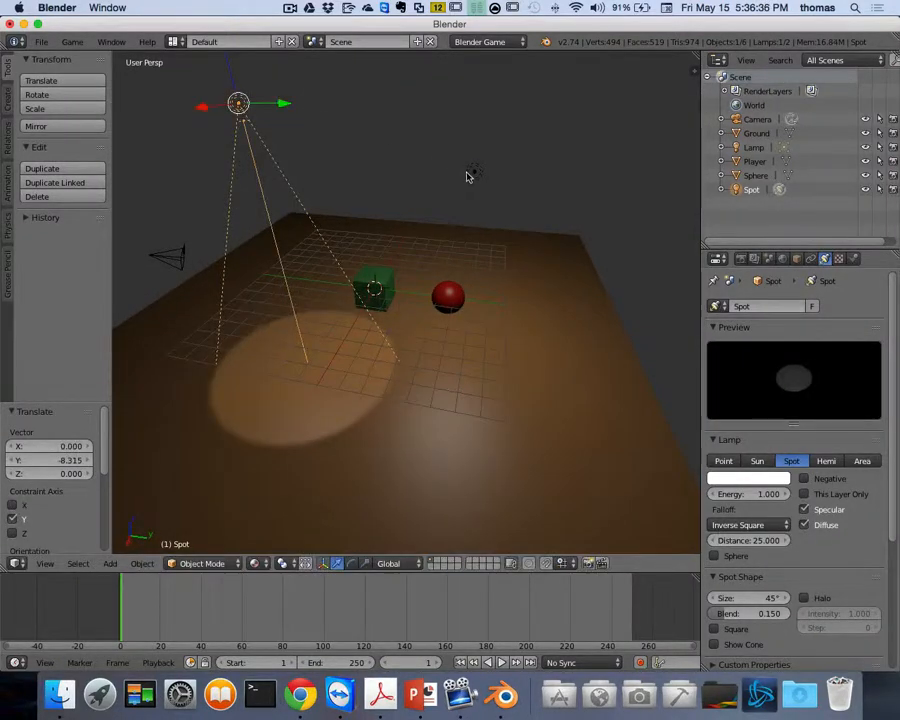
Step: Set the Spot lamp's energy to 5 and move it about 6.530 along Y
right_click(472, 172)
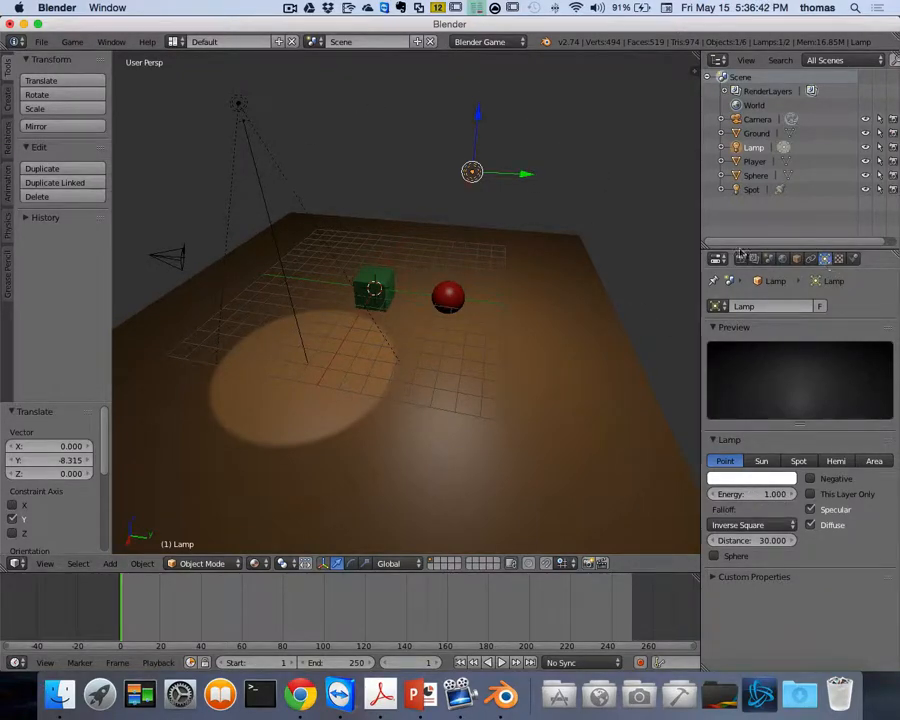
right_click(238, 105)
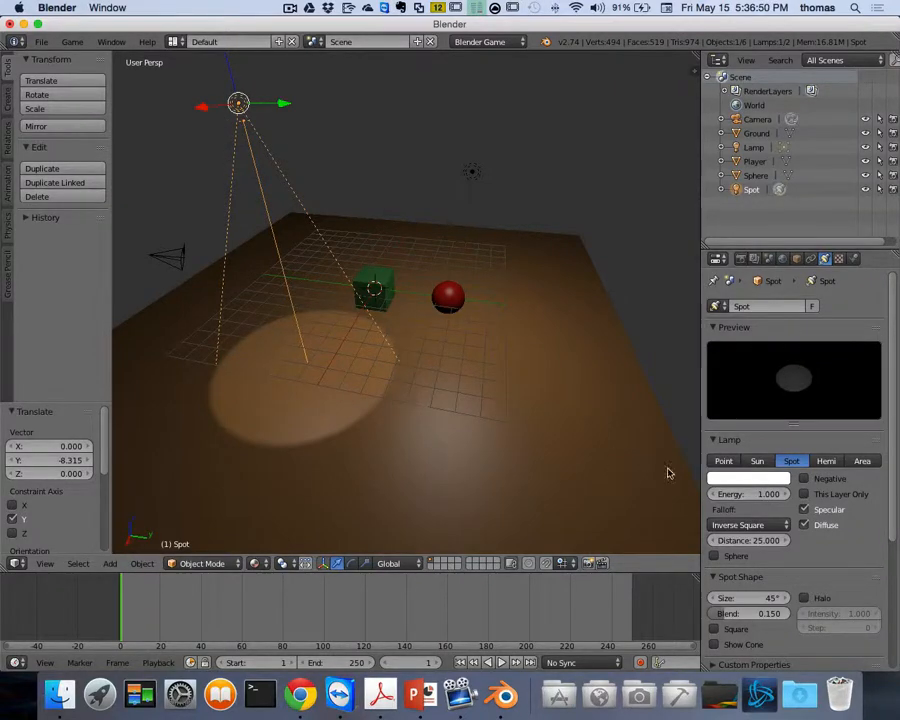
click(771, 498)
text(10)
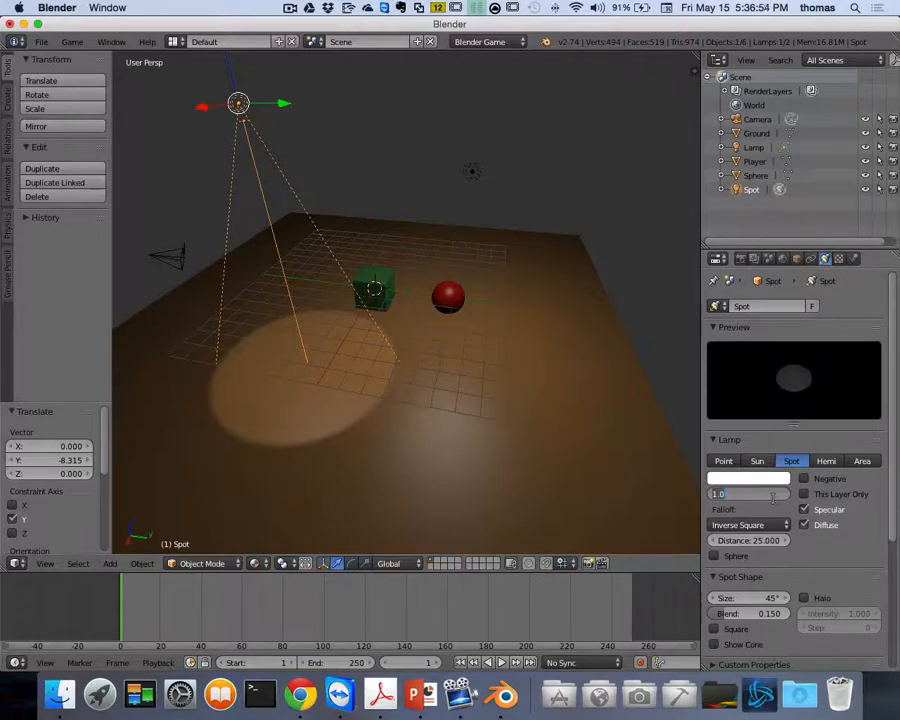
text(5)
key(Return)
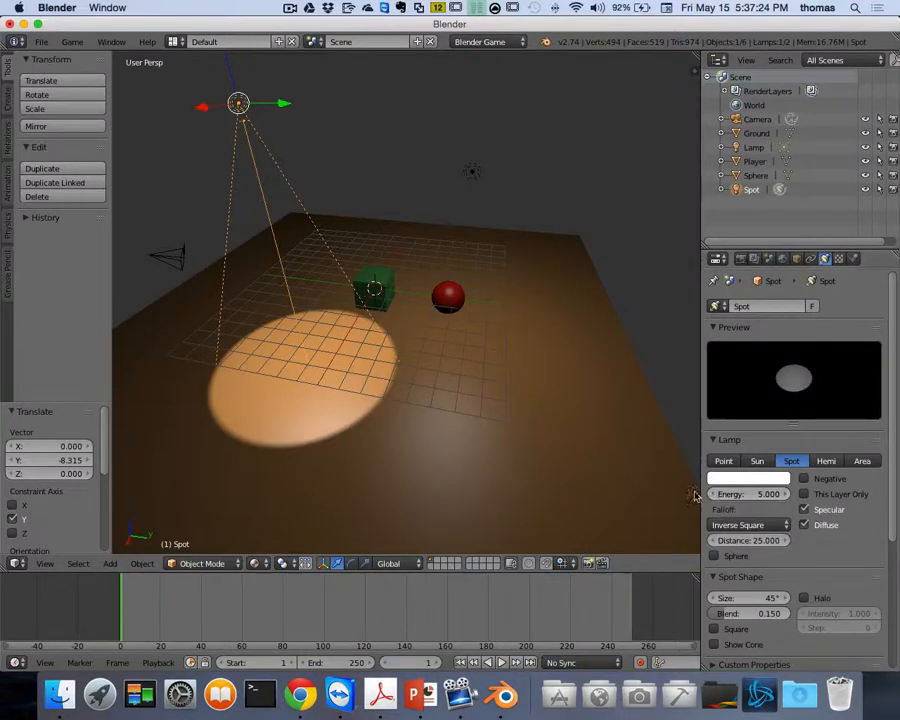
drag(281, 108, 479, 141)
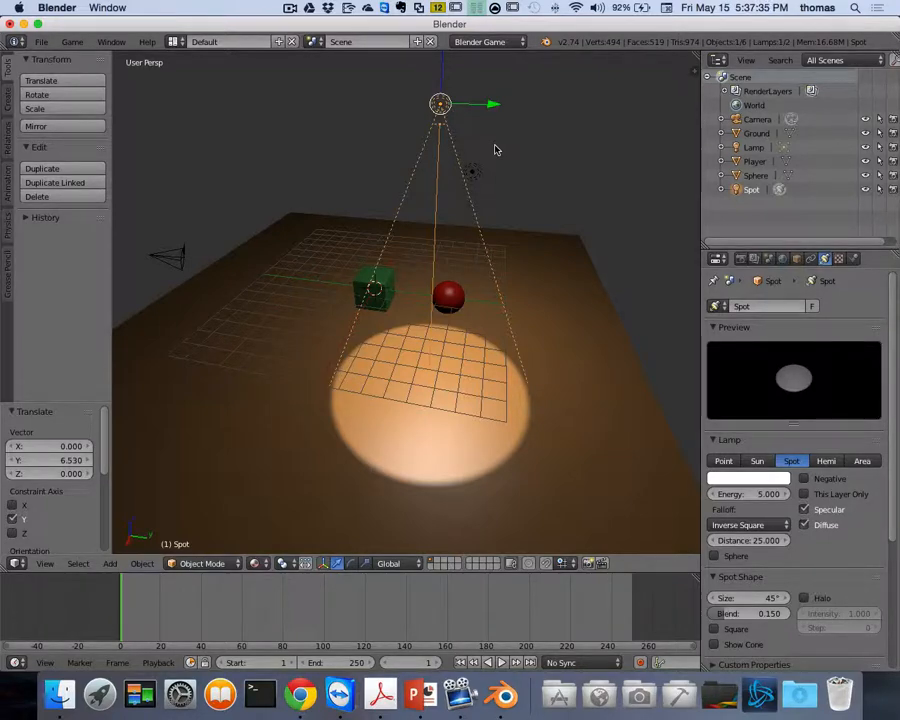
Step: Select the Player cube, make its green material shadeless, and view the cube from other angles
middle_drag(502, 139, 562, 294)
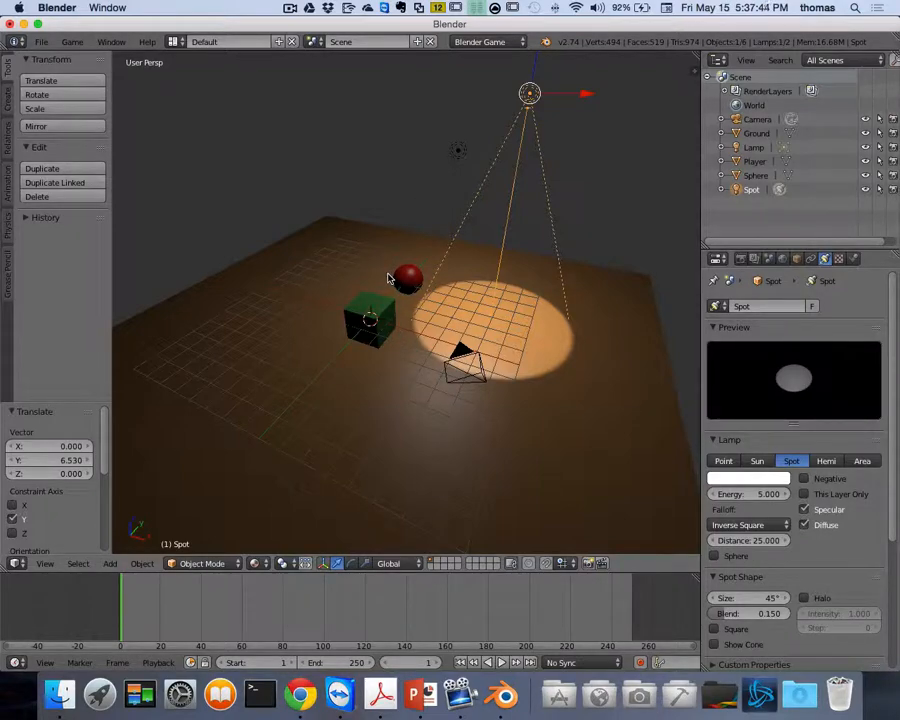
right_click(369, 319)
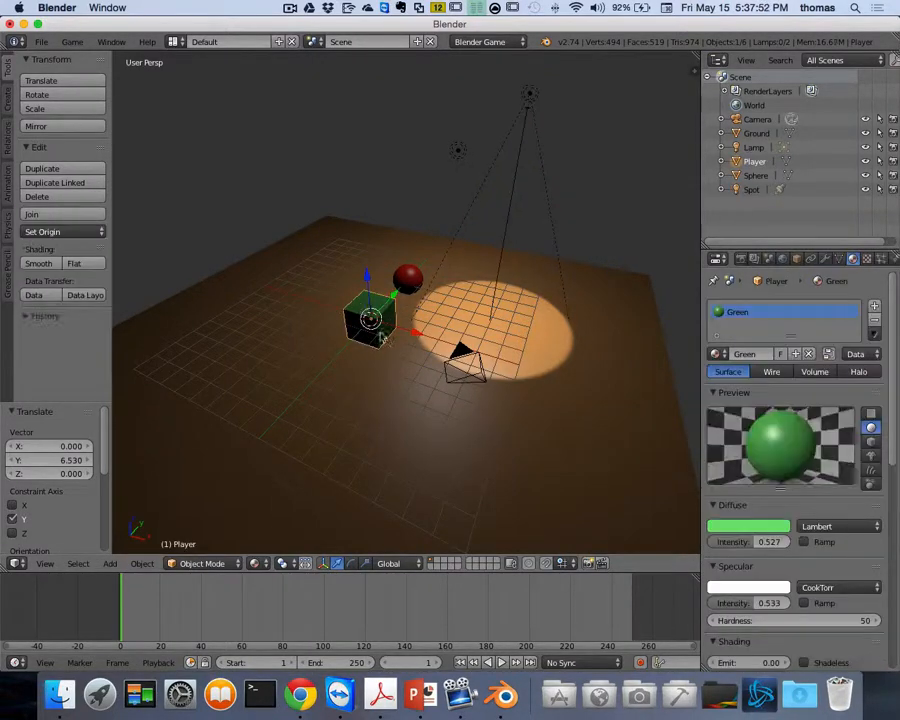
scroll(828, 507, down, 3)
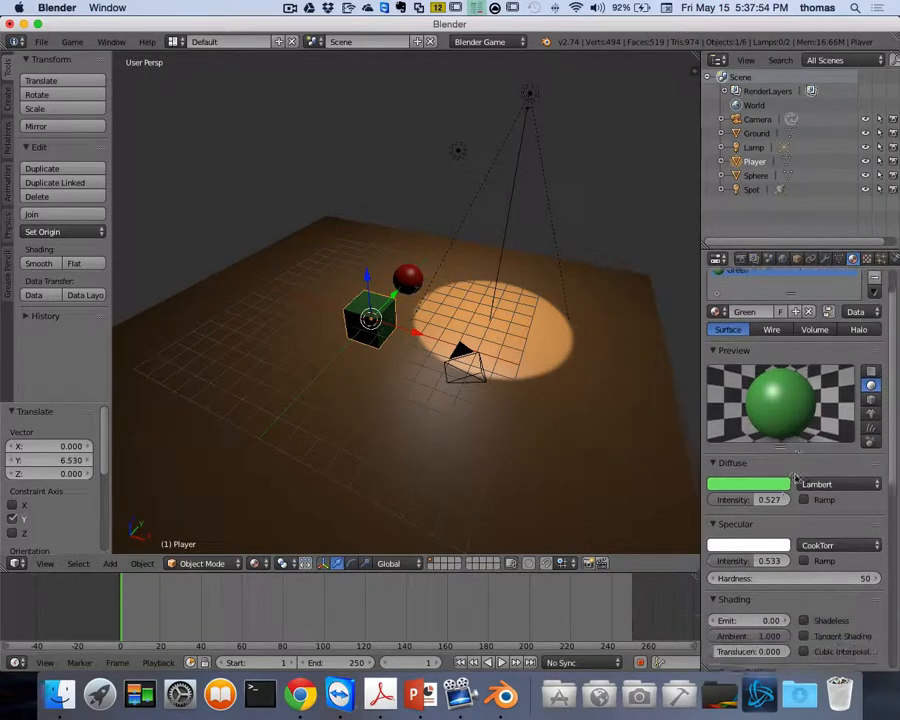
scroll(828, 507, down, 8)
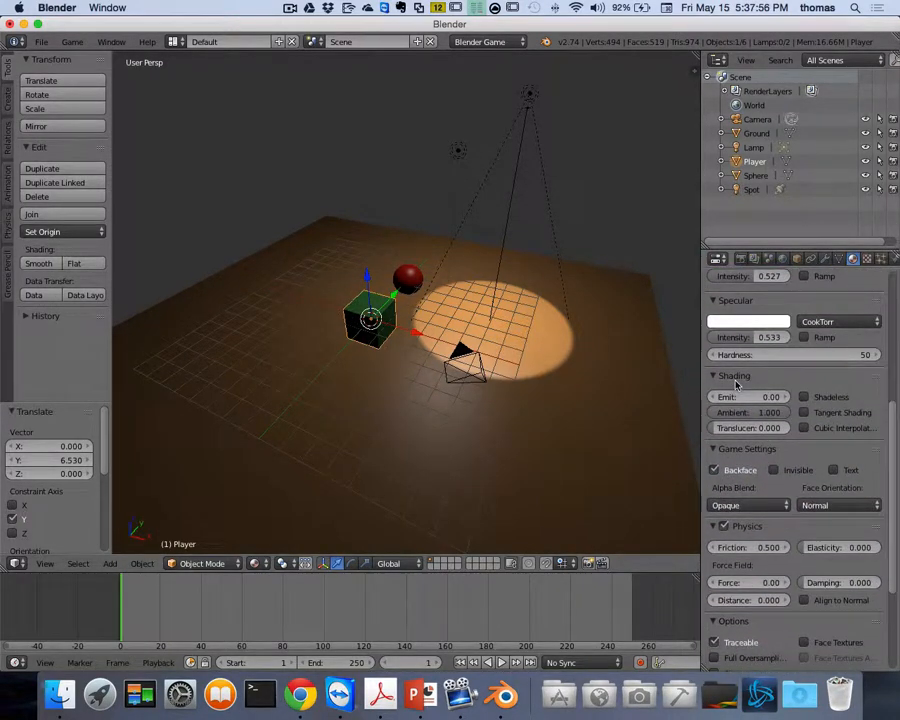
click(803, 397)
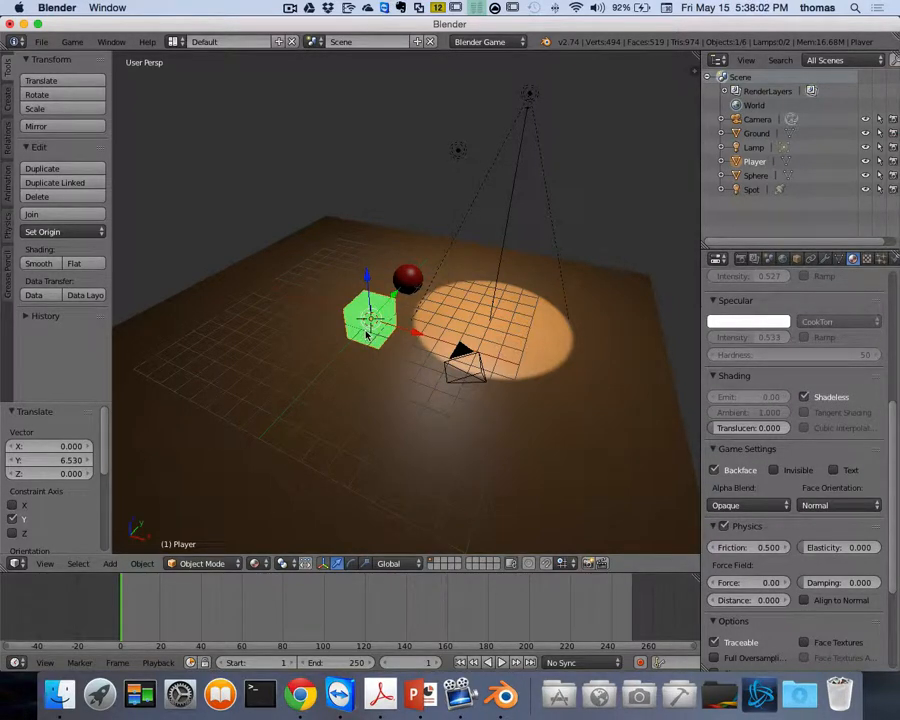
key(p)
scroll(420, 349, up, 5)
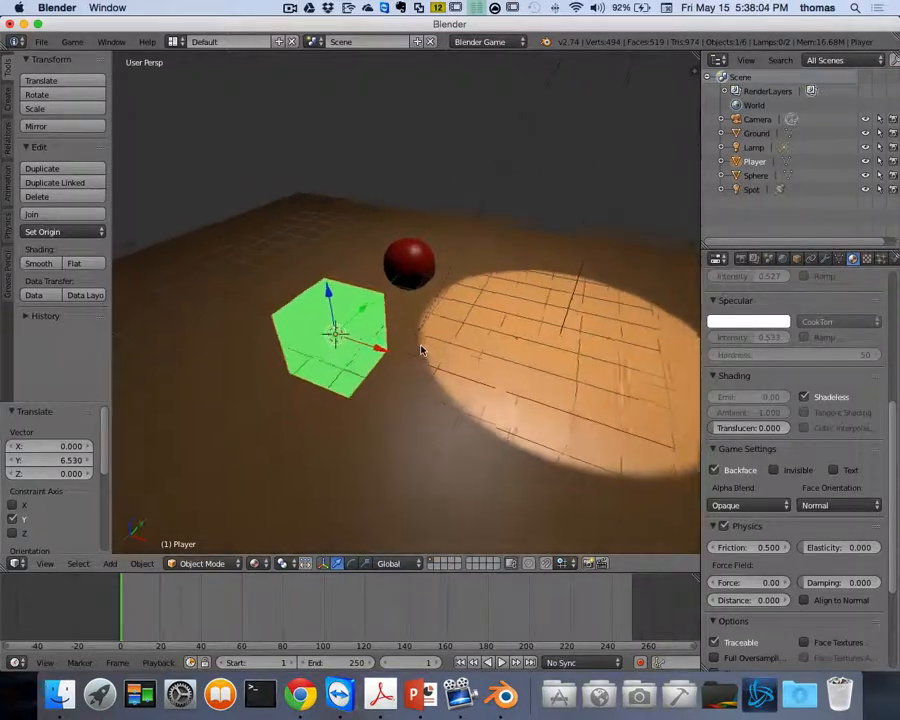
scroll(418, 349, left, 5)
scroll(418, 350, left, 8)
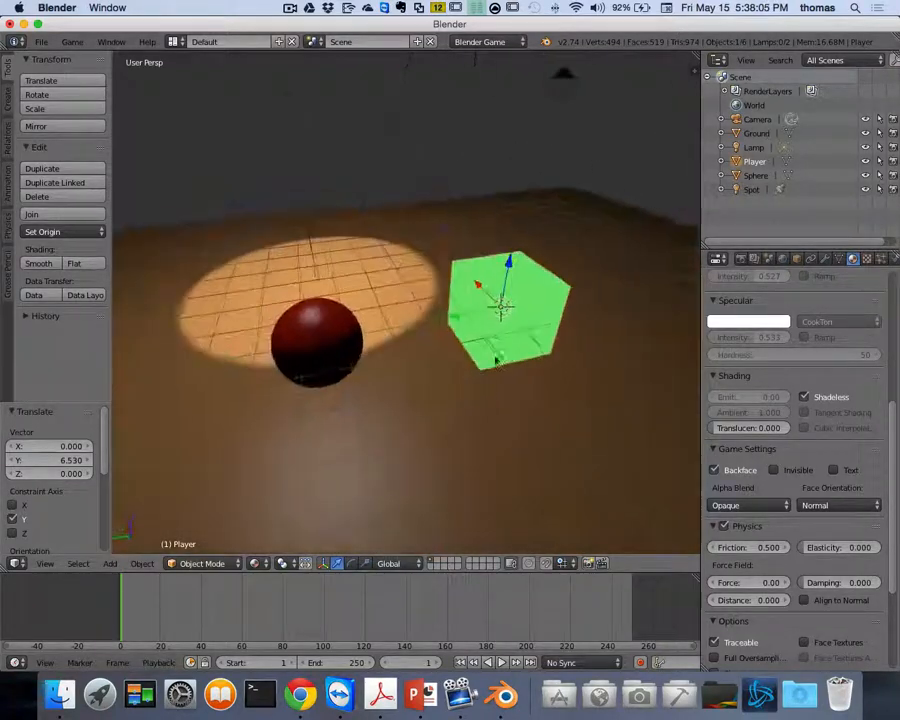
scroll(531, 348, right, 4)
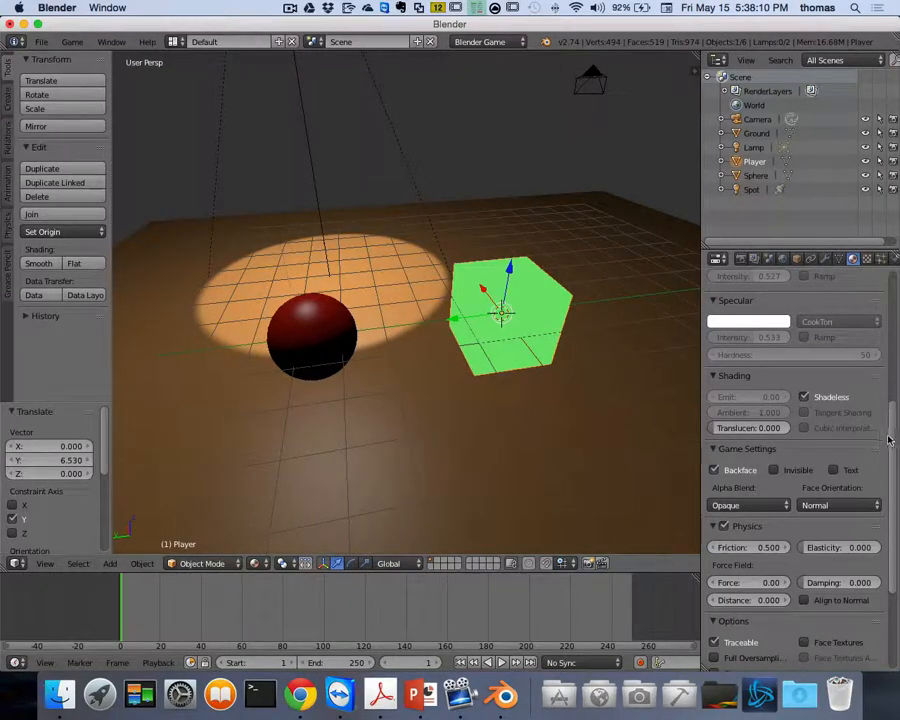
Step: Darken the diffuse colour of the Player cube's green material
drag(893, 395, 897, 350)
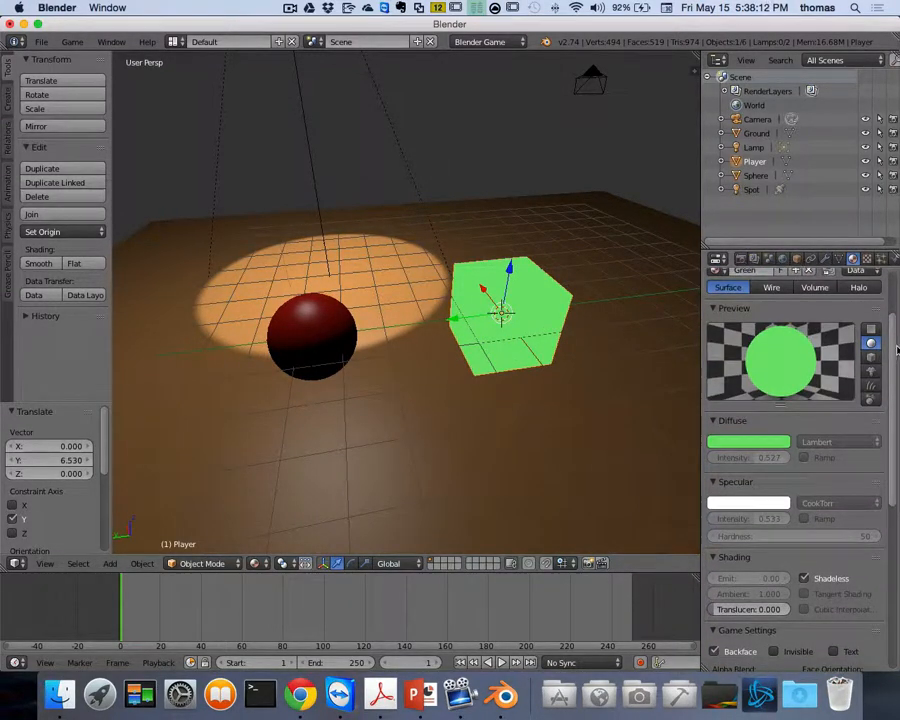
click(752, 442)
click(753, 443)
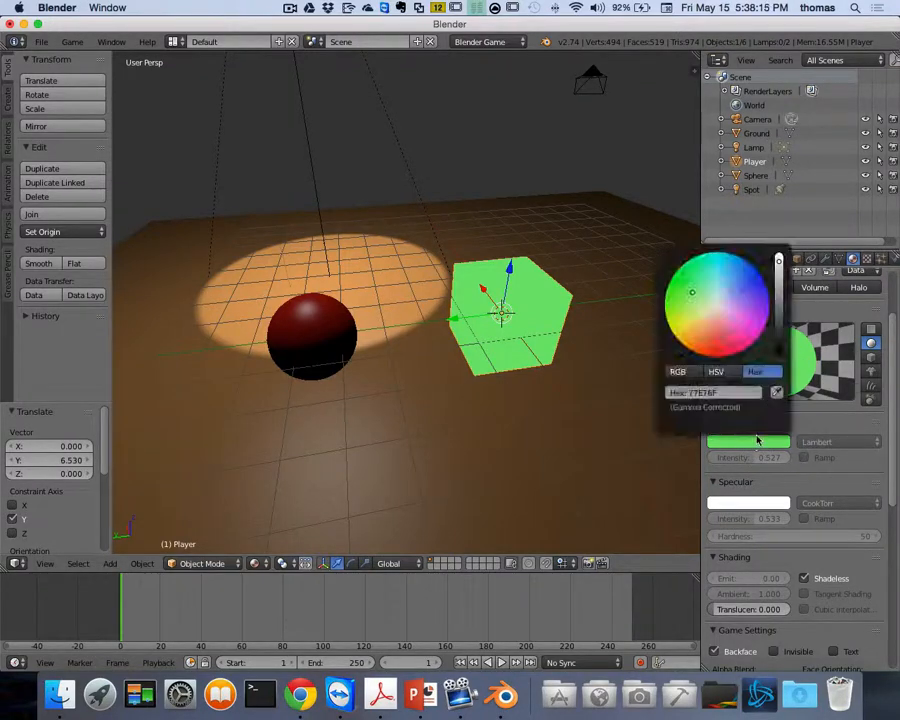
drag(779, 272, 779, 281)
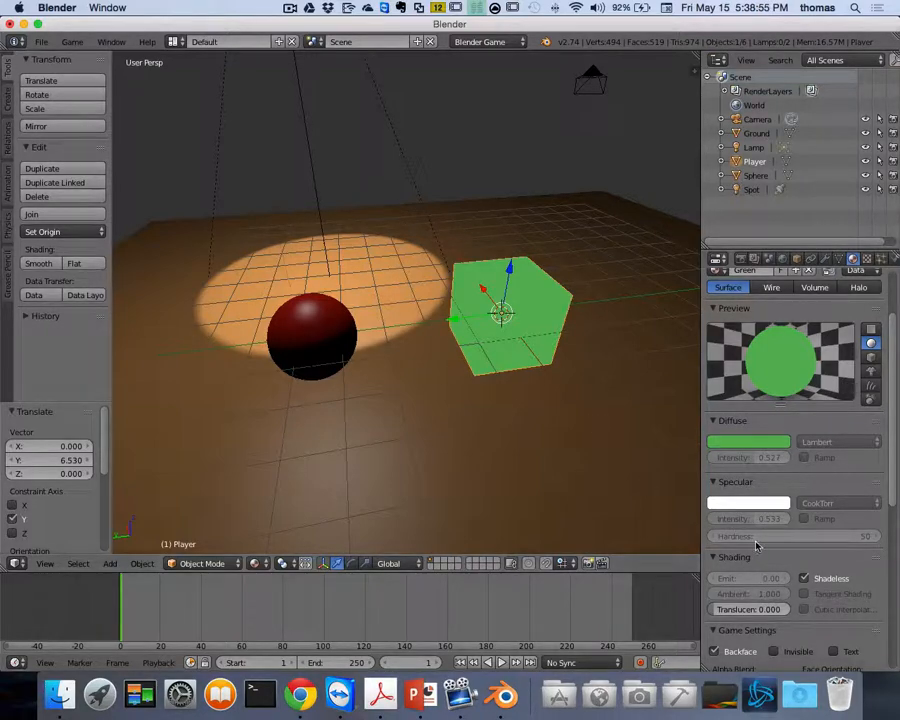
Step: Turn off shadeless for the Player cube's green material and set its light emission to 0.13
scroll(838, 488, down, 2)
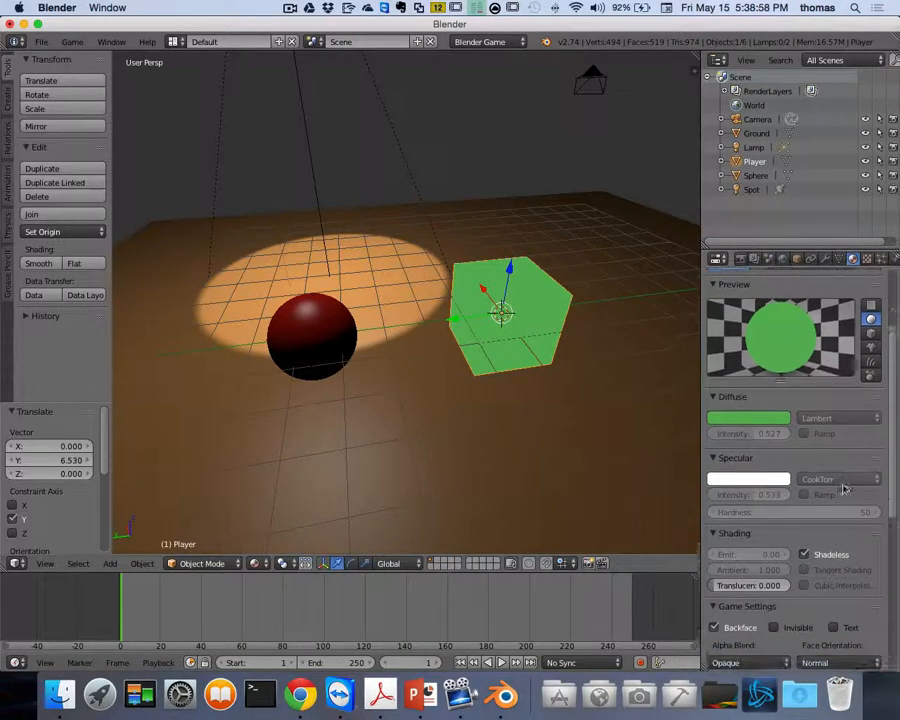
click(805, 548)
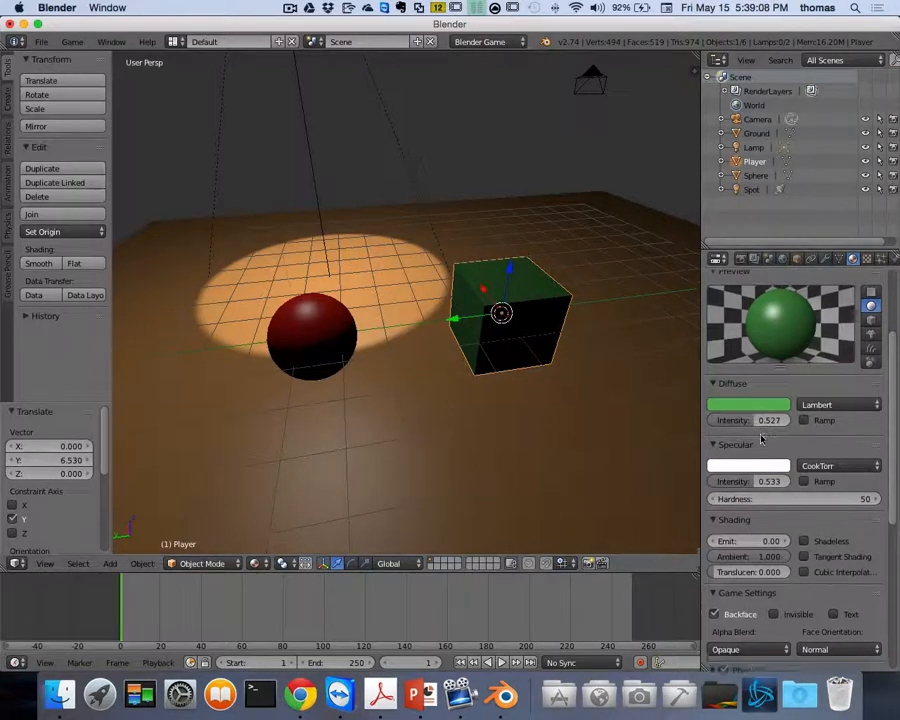
scroll(759, 438, down, 4)
middle_drag(629, 398, 627, 408)
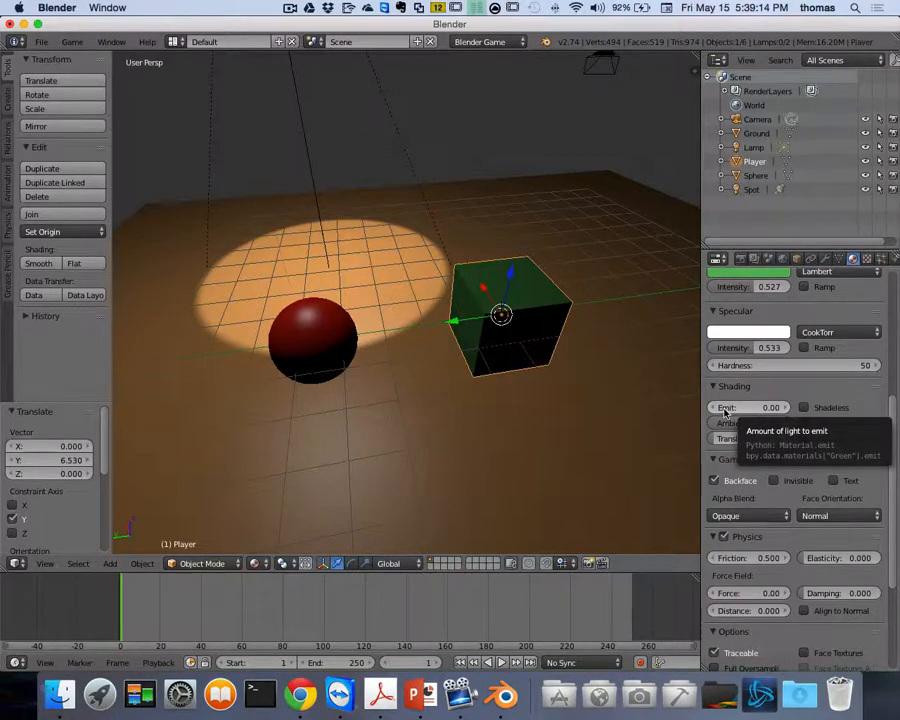
drag(726, 412, 744, 412)
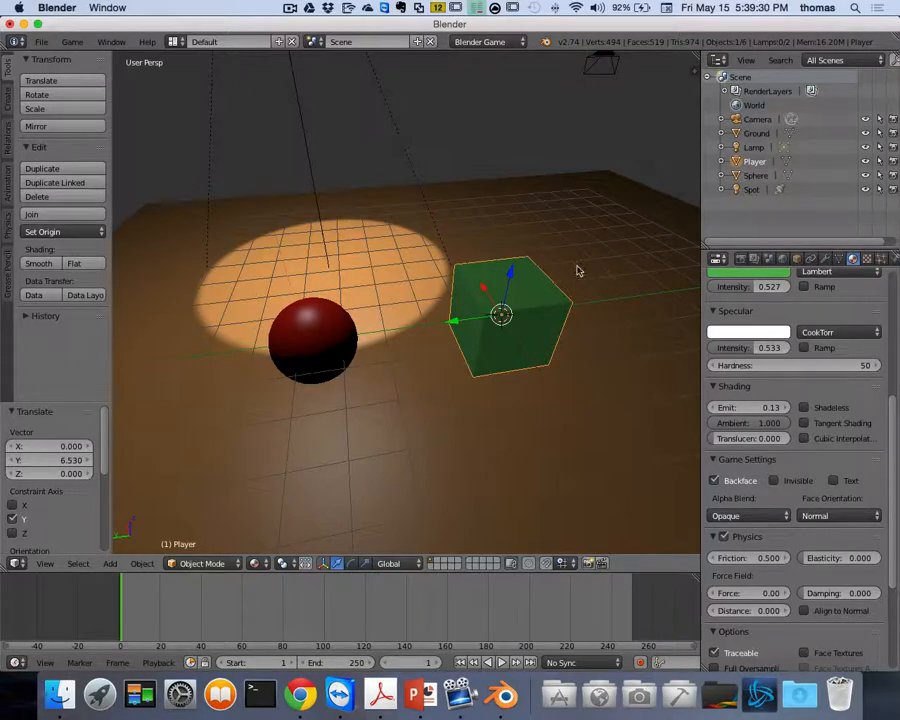
scroll(584, 253, left, 10)
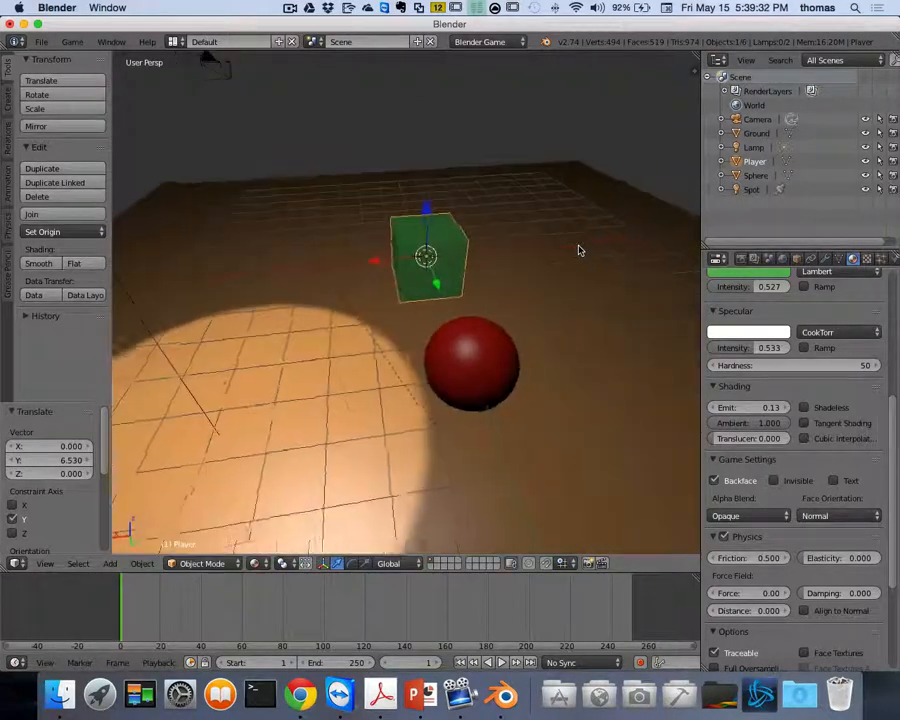
scroll(595, 241, right, 10)
scroll(595, 241, right, 3)
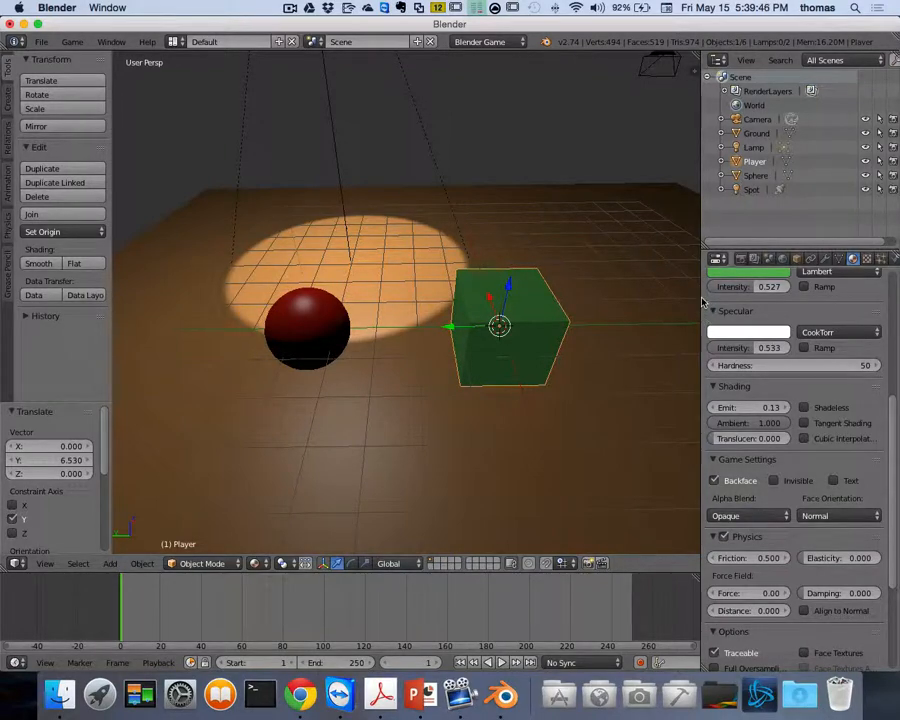
Step: Widen the properties area and set the Player cube's physics type to Dynamic
drag(703, 300, 642, 295)
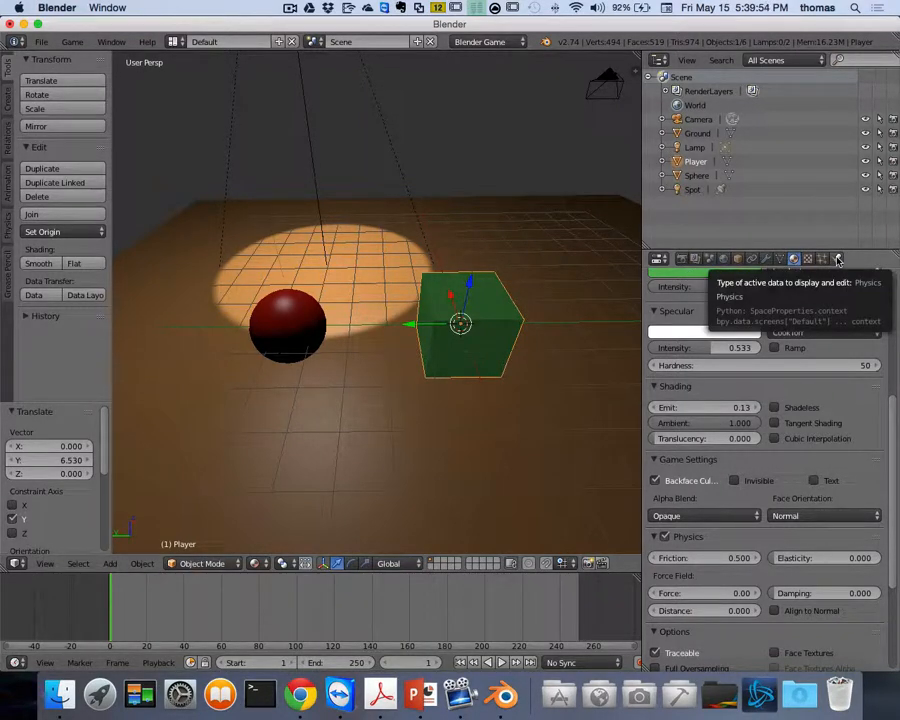
click(838, 260)
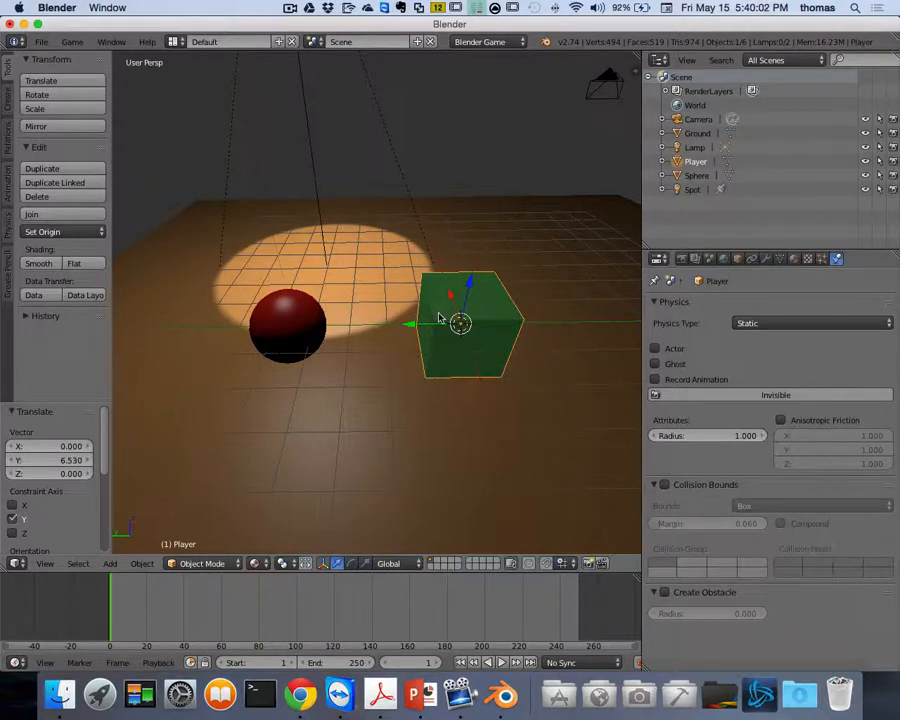
click(750, 324)
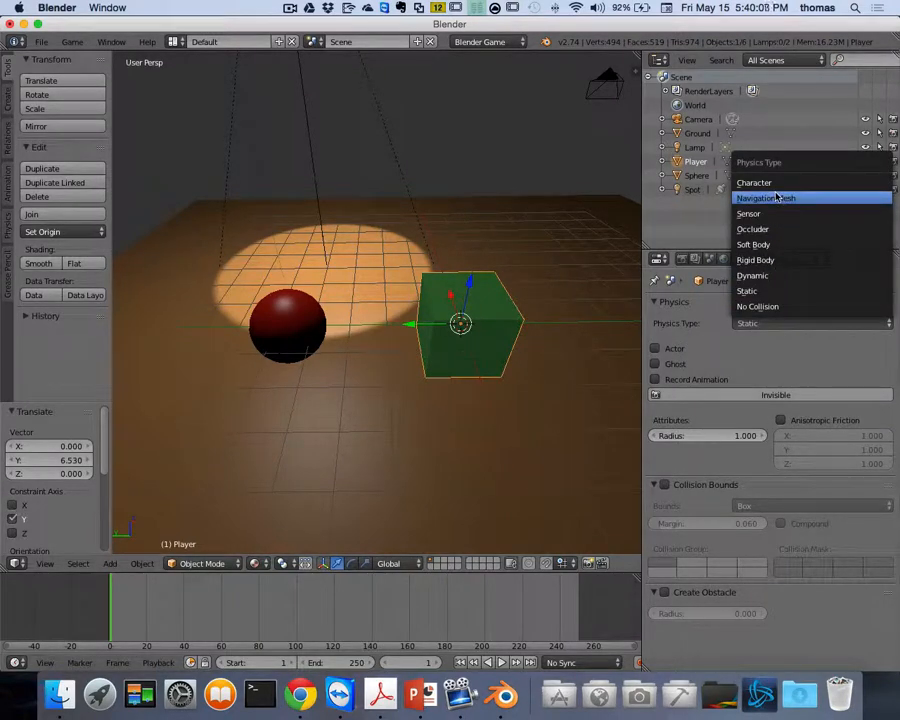
click(761, 280)
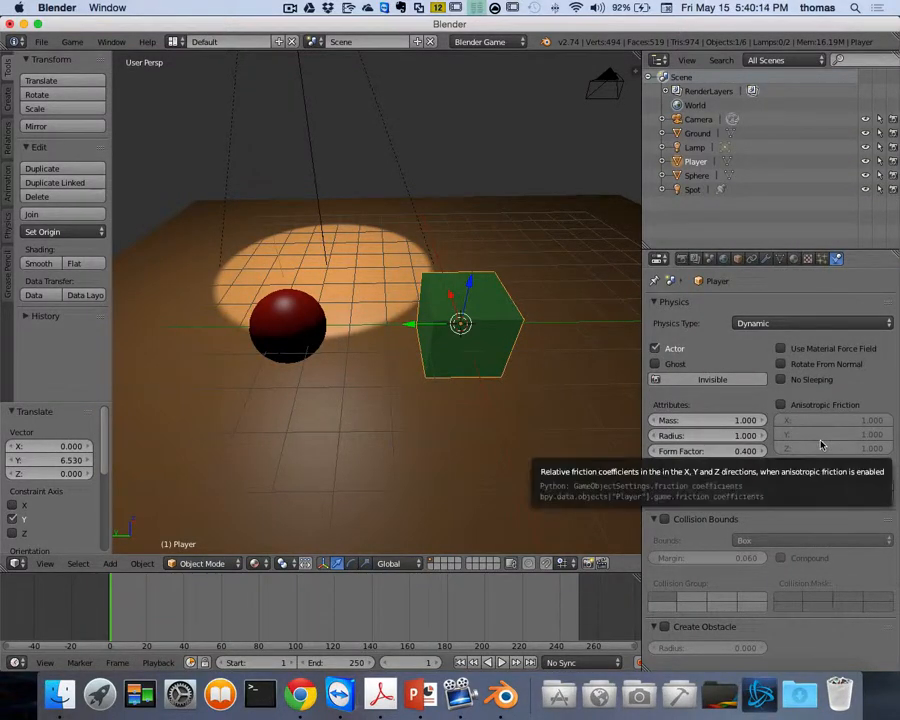
Step: Select the red sphere and set its physics type to Dynamic
right_click(289, 321)
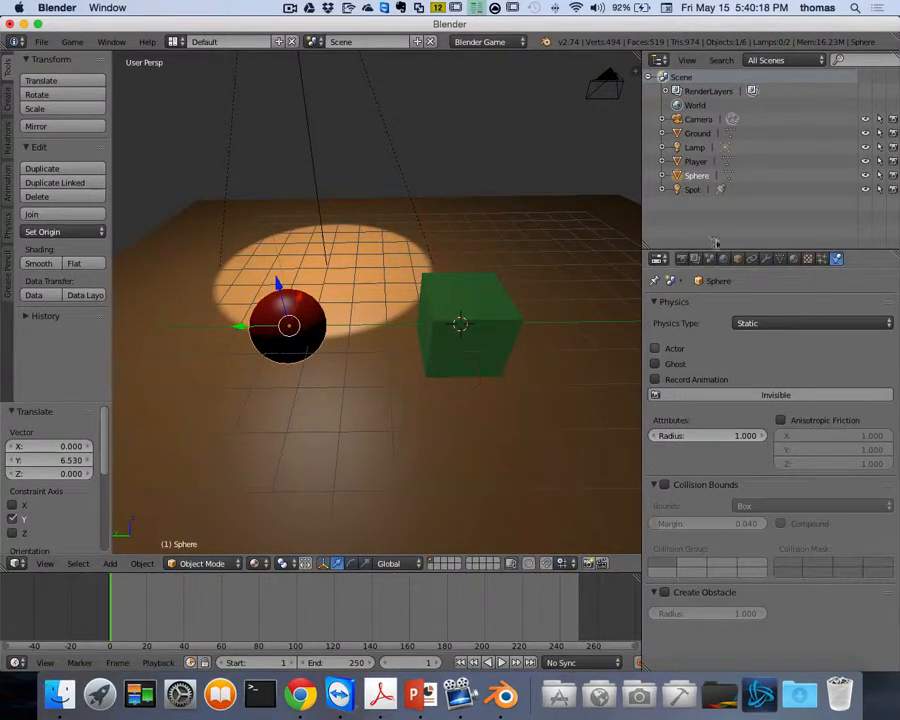
click(790, 325)
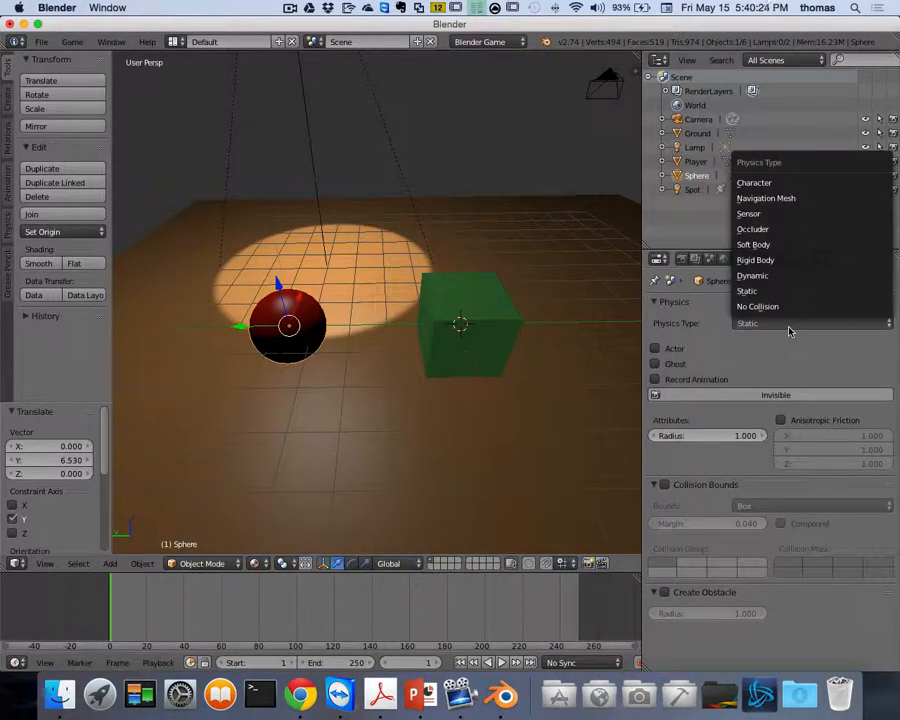
click(770, 275)
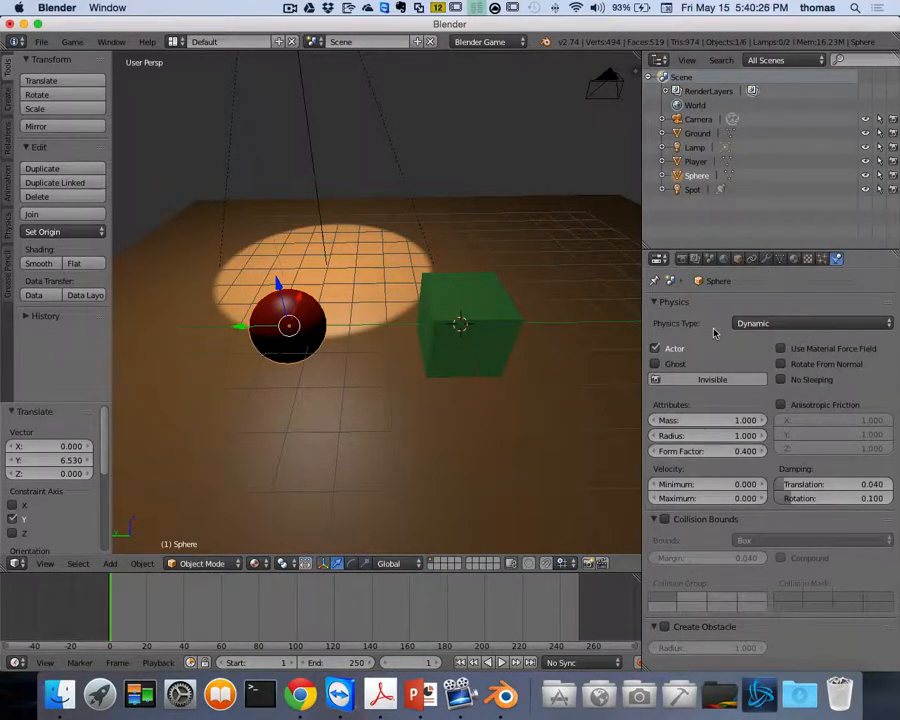
middle_drag(472, 279, 522, 305)
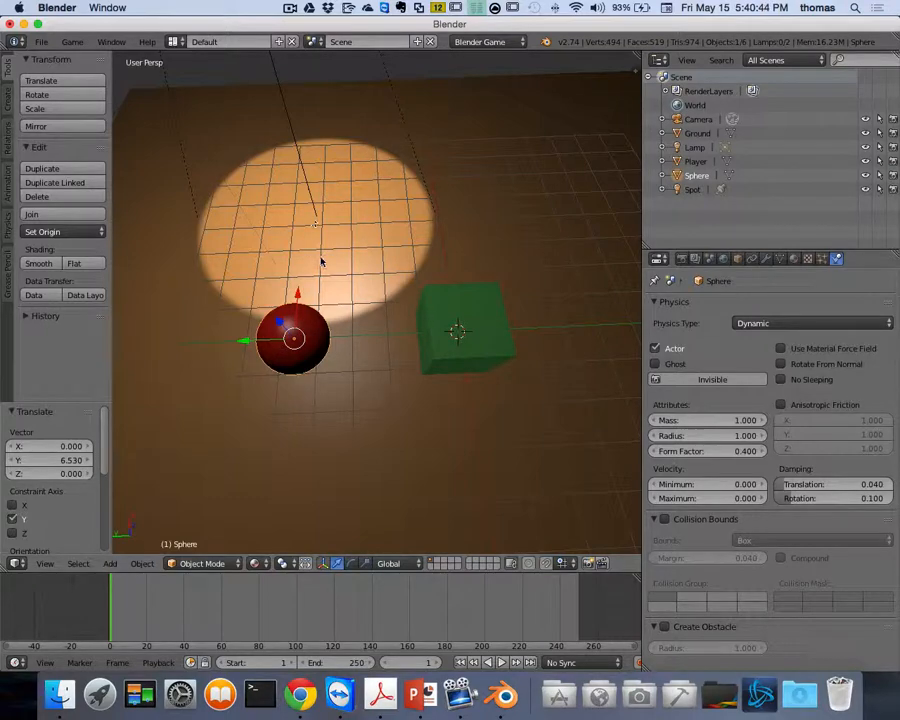
Step: Select the ground plane to check its physics type, and narrow the properties area to enlarge the 3D view
scroll(340, 326, down, 3)
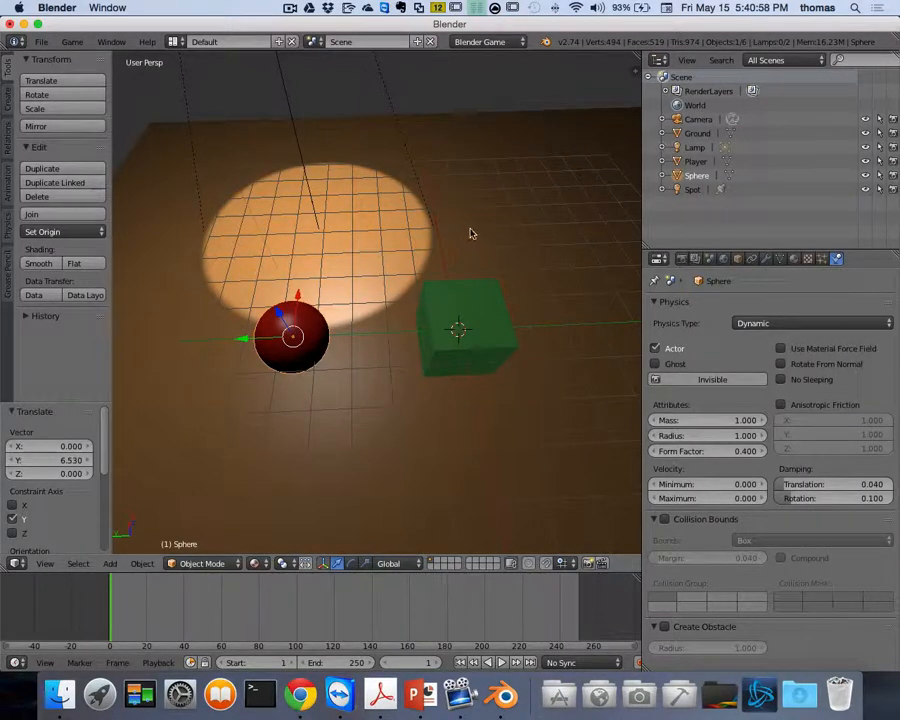
right_click(462, 189)
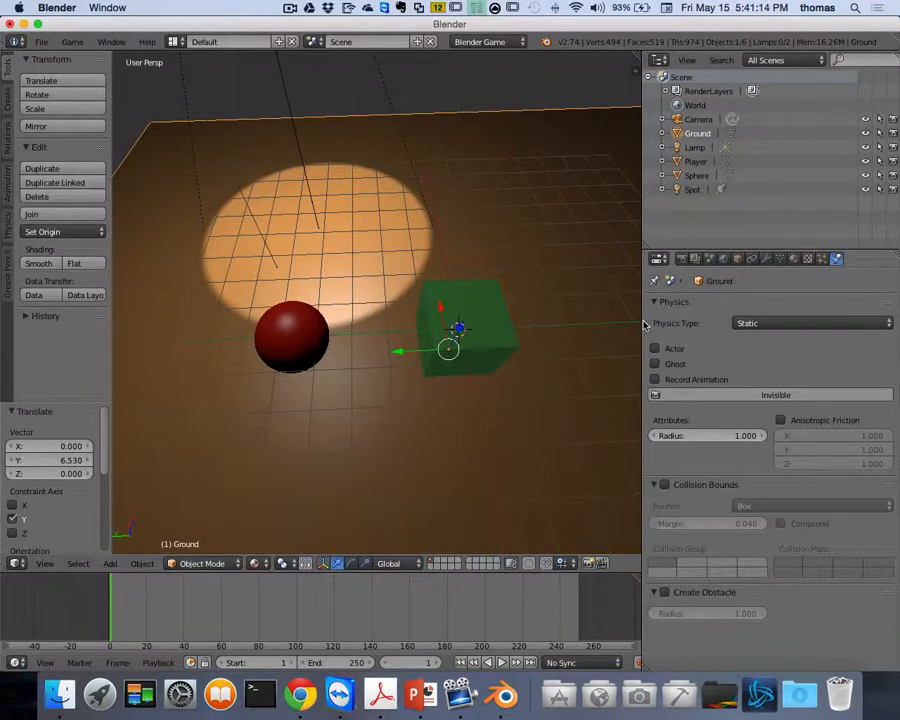
drag(645, 322, 763, 309)
scroll(623, 292, down, 5)
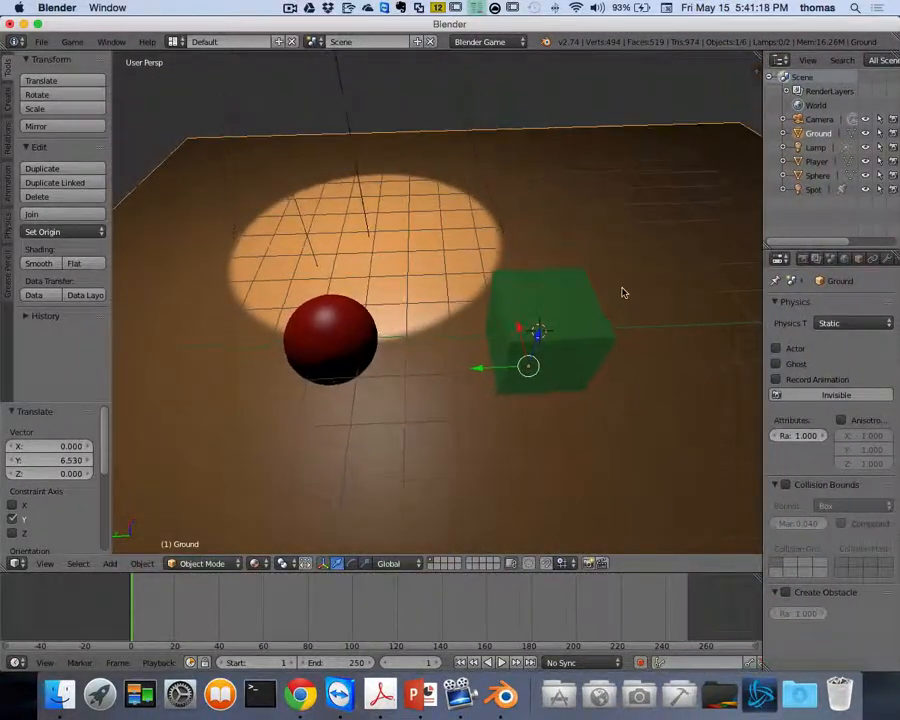
scroll(623, 292, down, 3)
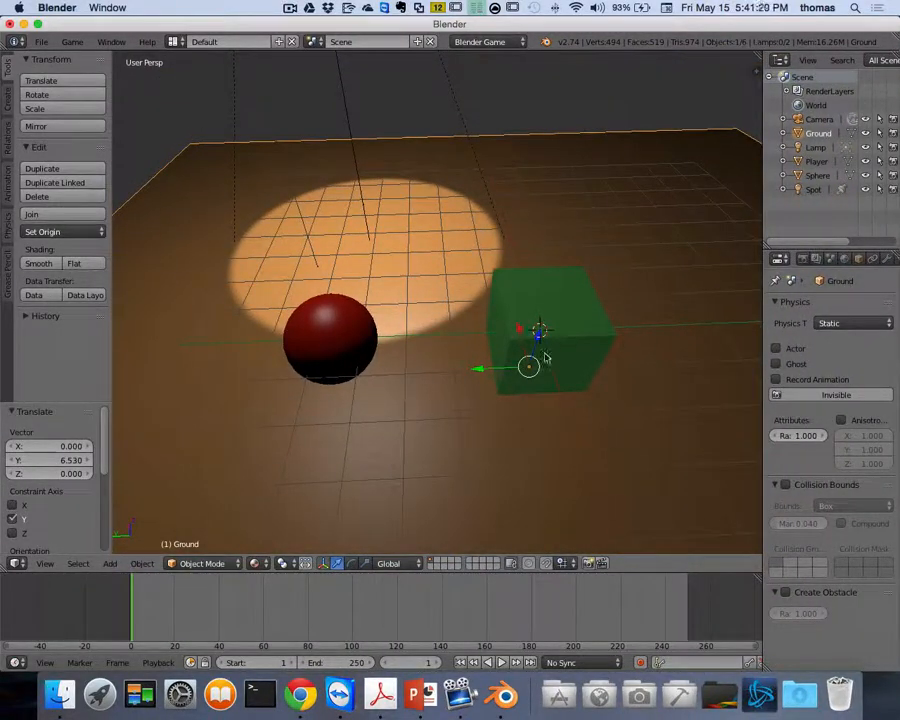
Step: Select the red sphere and rename it Enemy
right_click(320, 328)
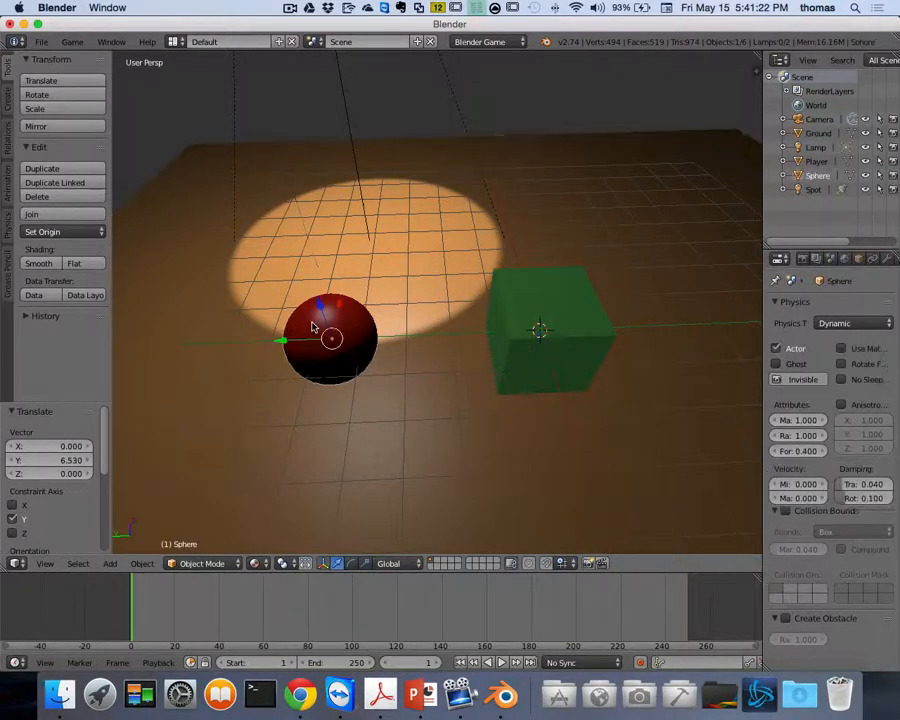
double_click(819, 177)
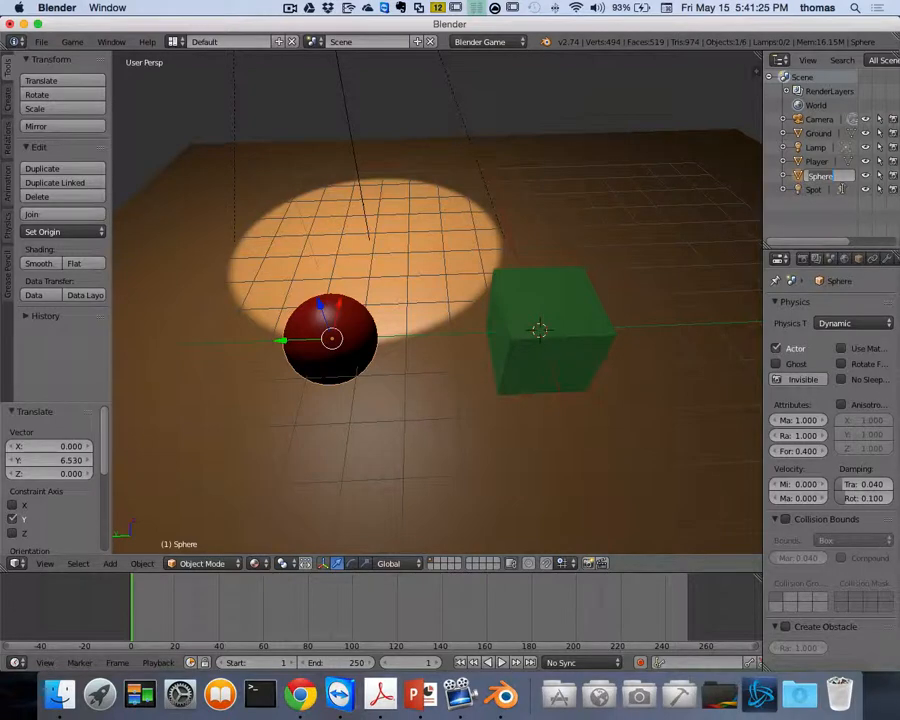
text(Enemy)
key(Return)
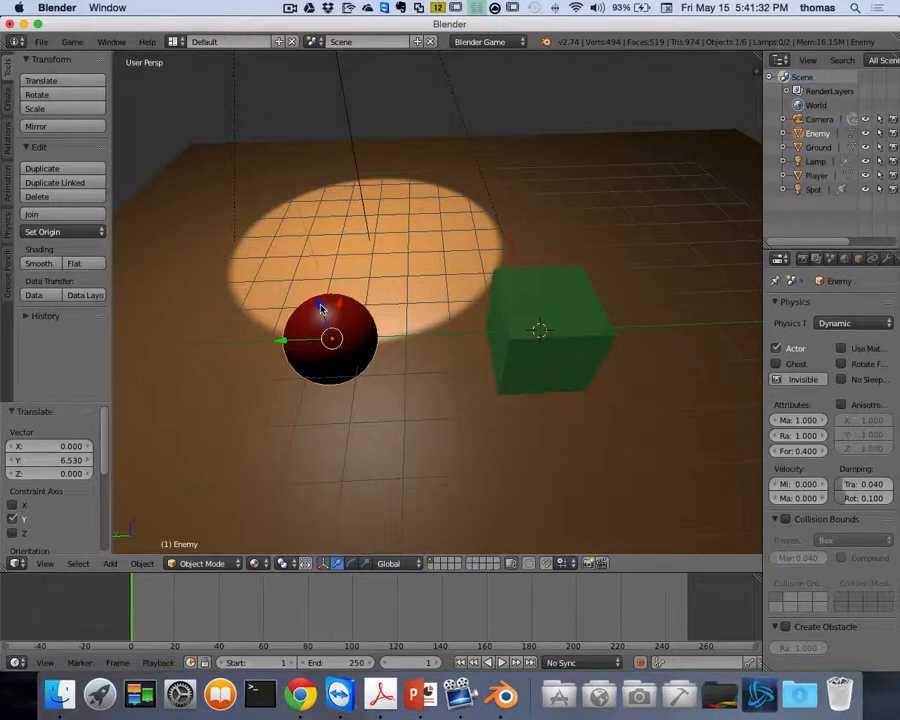
Step: Raise the Enemy sphere about 2.57 units along Z and move it about 4.38 units along X, over the spotlit area
key(g)
key(z)
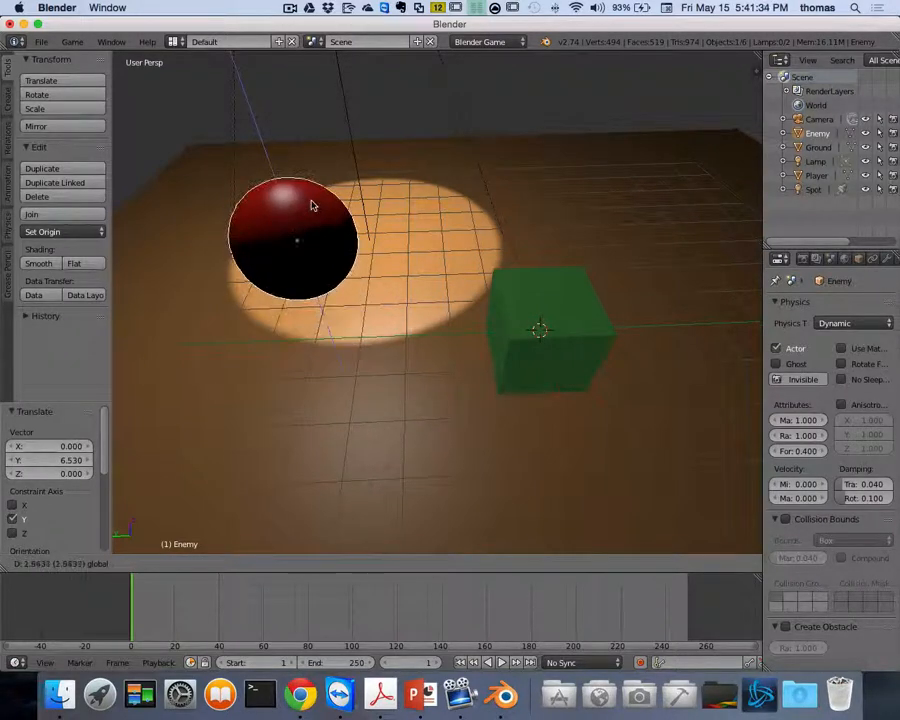
click(311, 204)
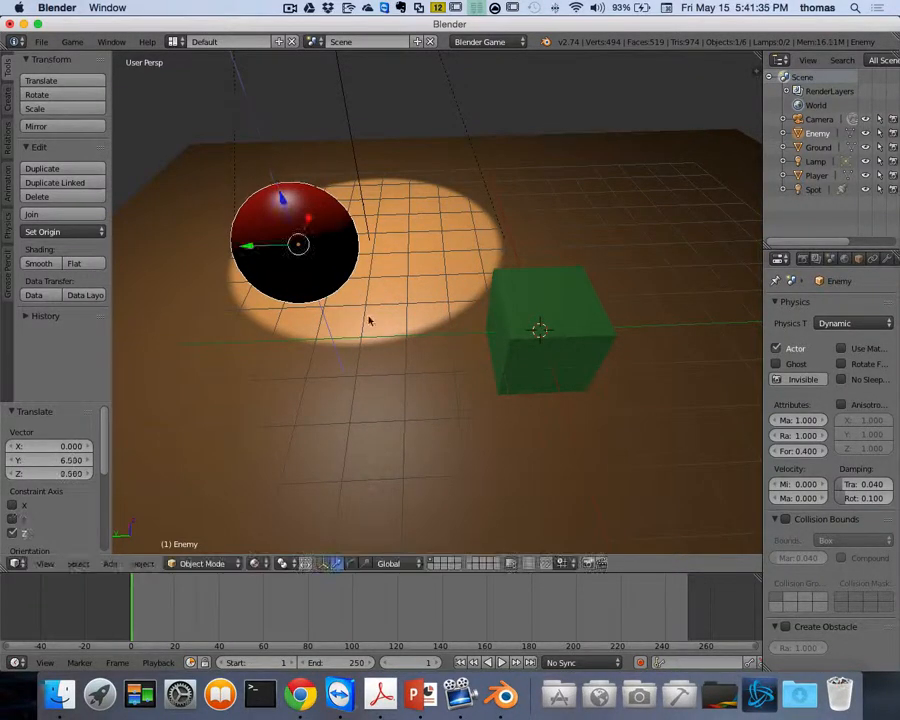
key(g)
key(x)
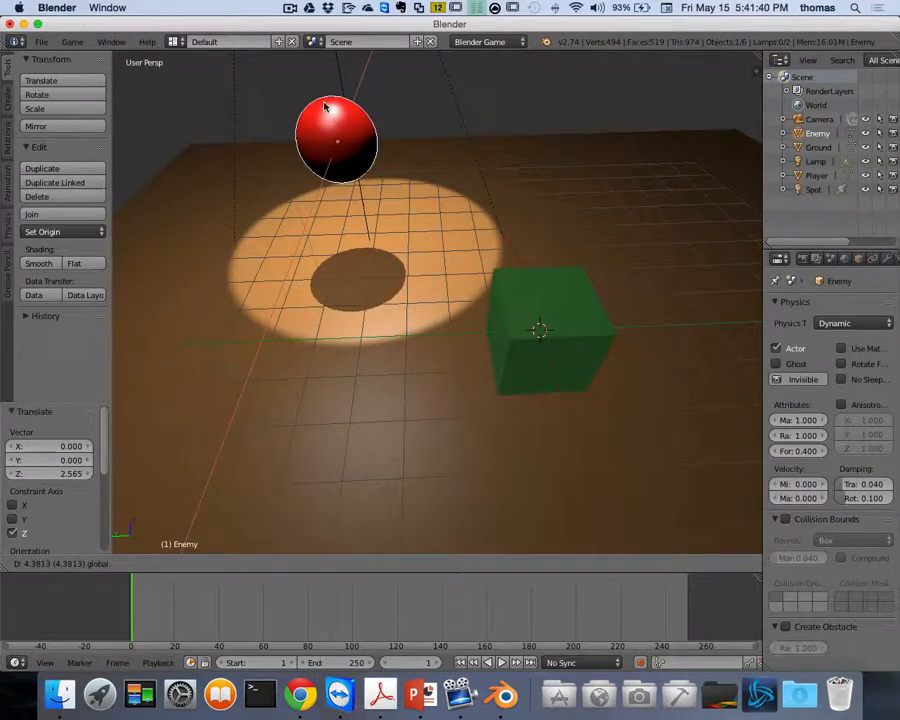
click(325, 107)
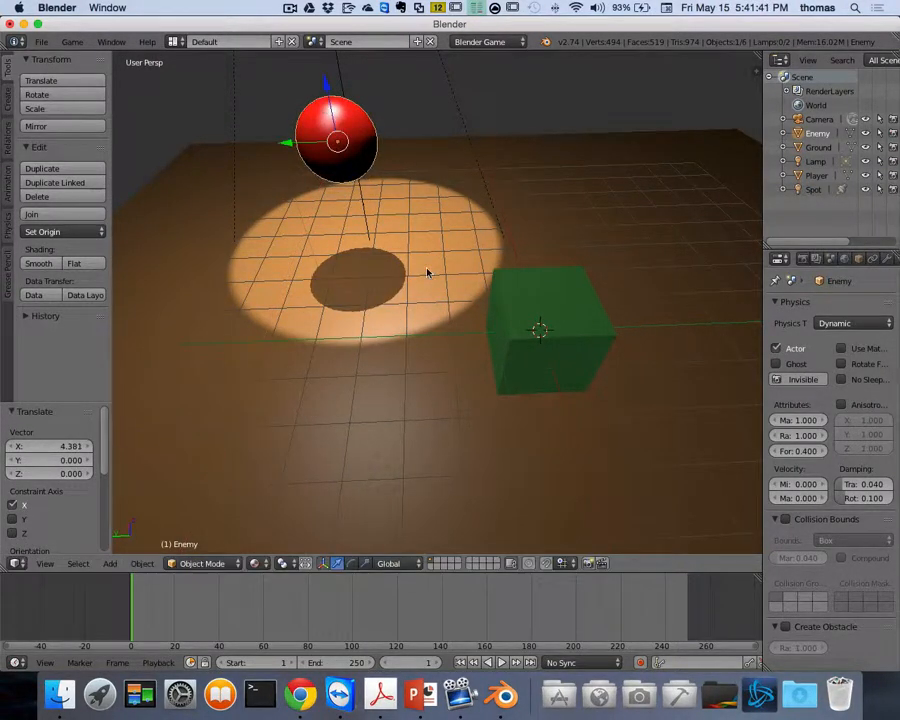
Step: Move the Player cube about 2.97 units along Y and raise it about 0.31 units along Z
right_click(579, 309)
key(g)
key(y)
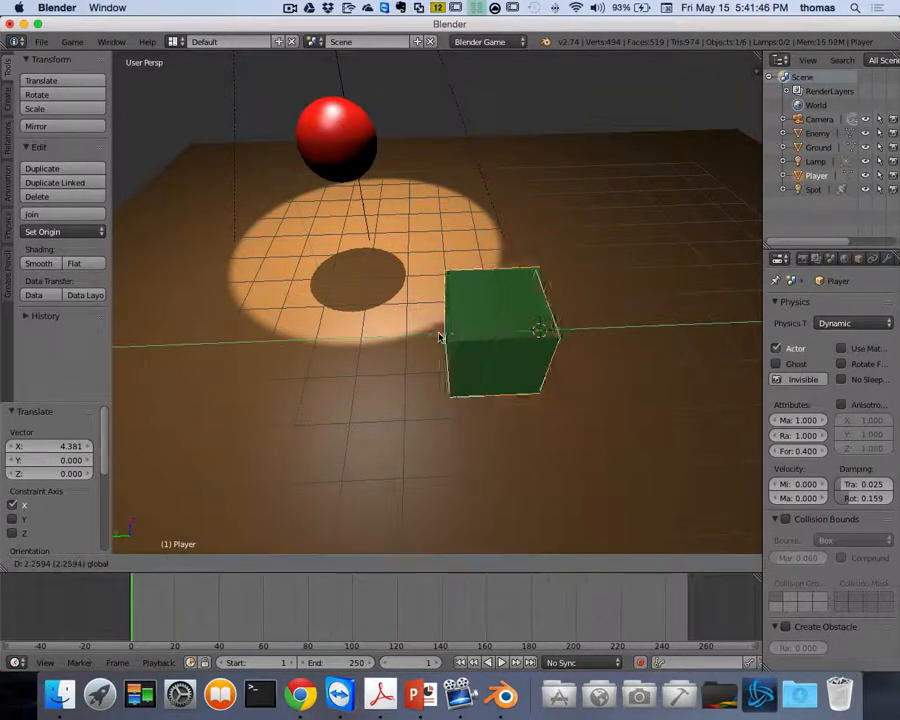
click(409, 302)
key(g)
key(z)
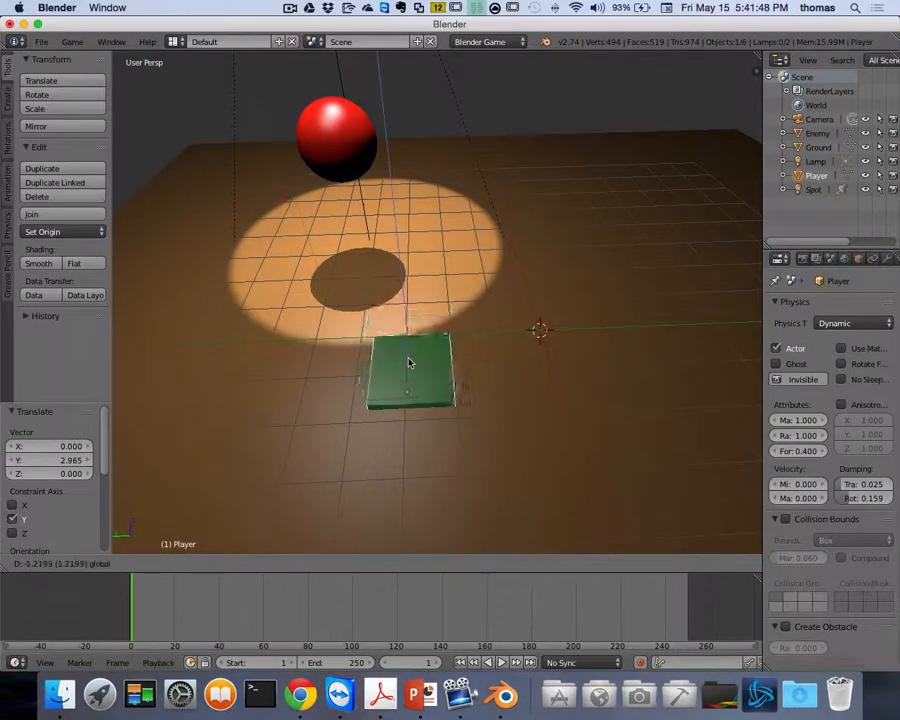
click(409, 295)
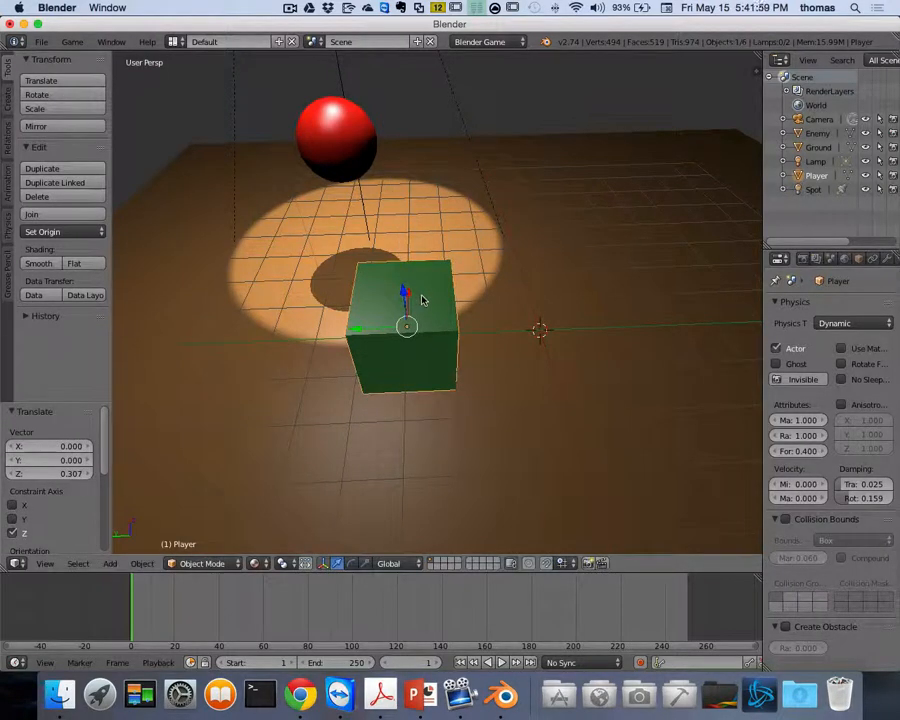
Step: Move the Player cube about -2.27 units along X and lower it about 0.62 units along Z towards the ground
scroll(422, 299, right, 2)
key(g)
key(x)
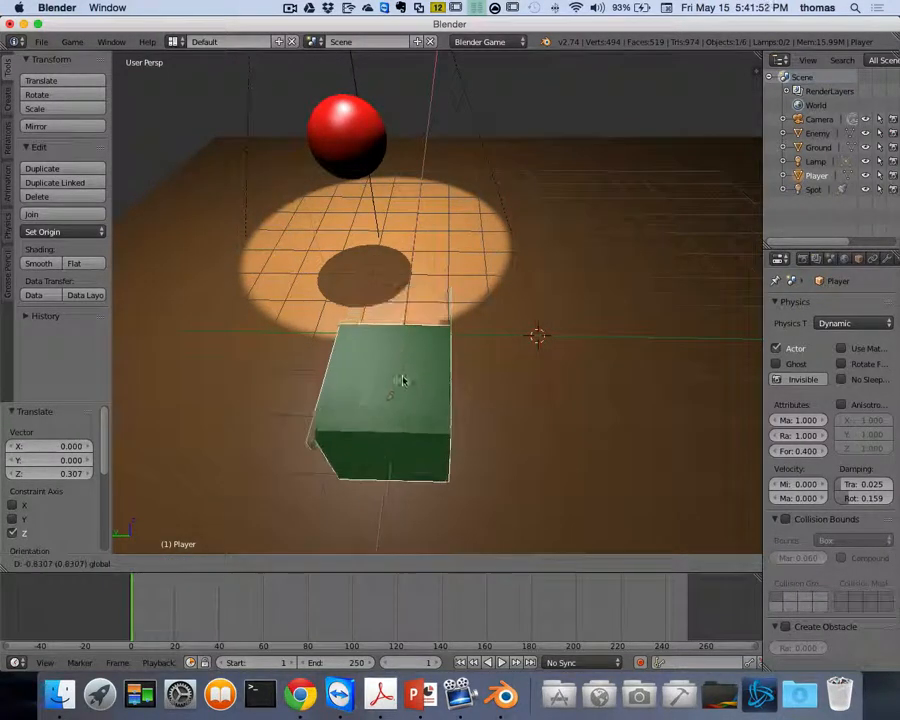
click(400, 394)
scroll(478, 343, up, 10)
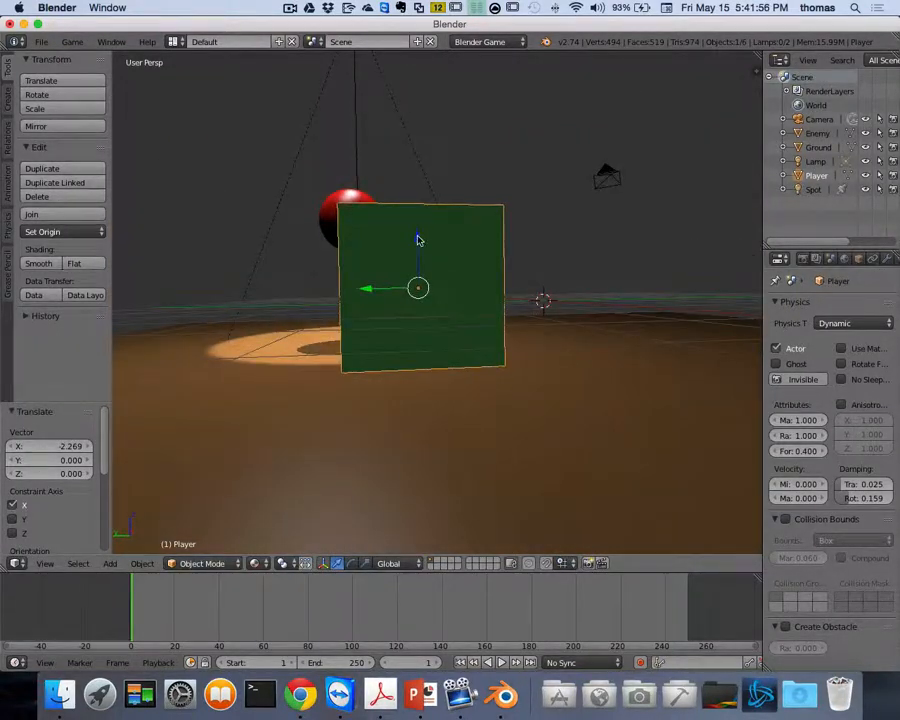
key(g)
key(z)
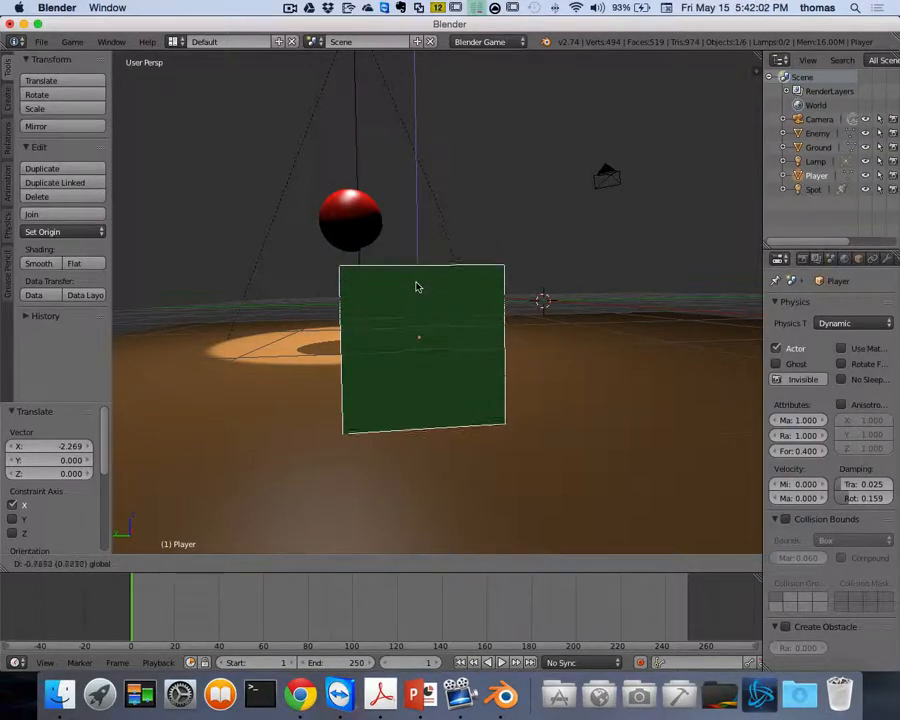
click(450, 304)
Step: Run the game twice to watch how the Enemy sphere and Player cube fall, stopping it each time
middle_drag(450, 304, 452, 303)
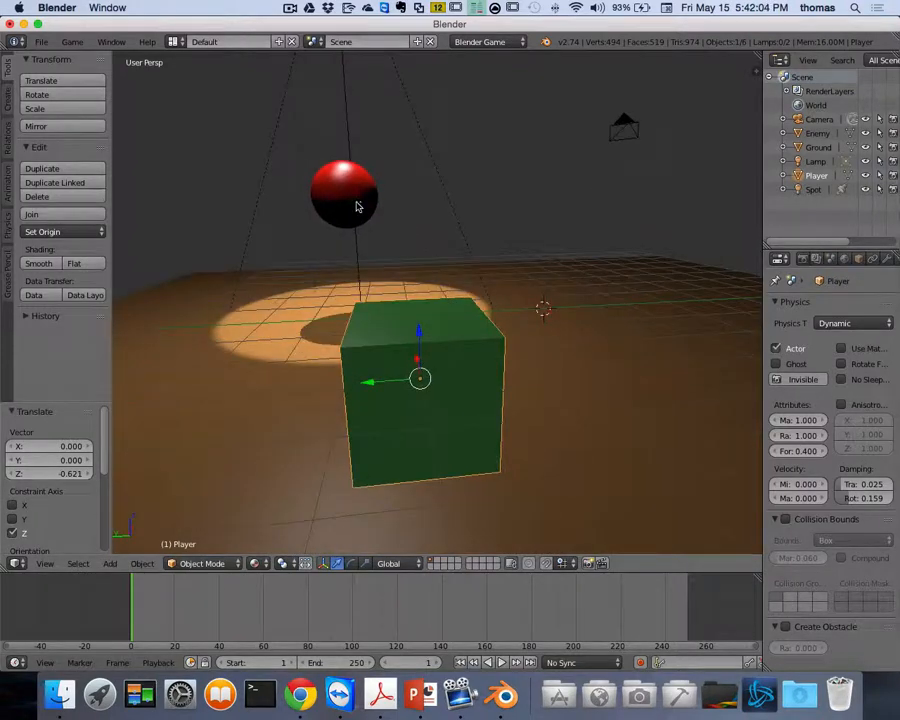
middle_drag(357, 200, 344, 143)
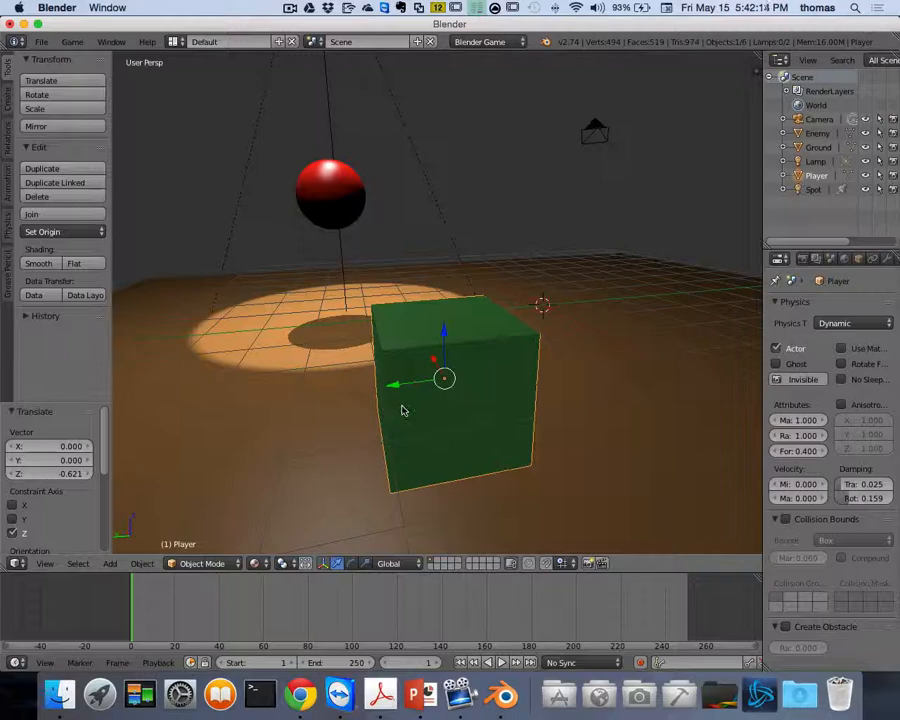
key(p)
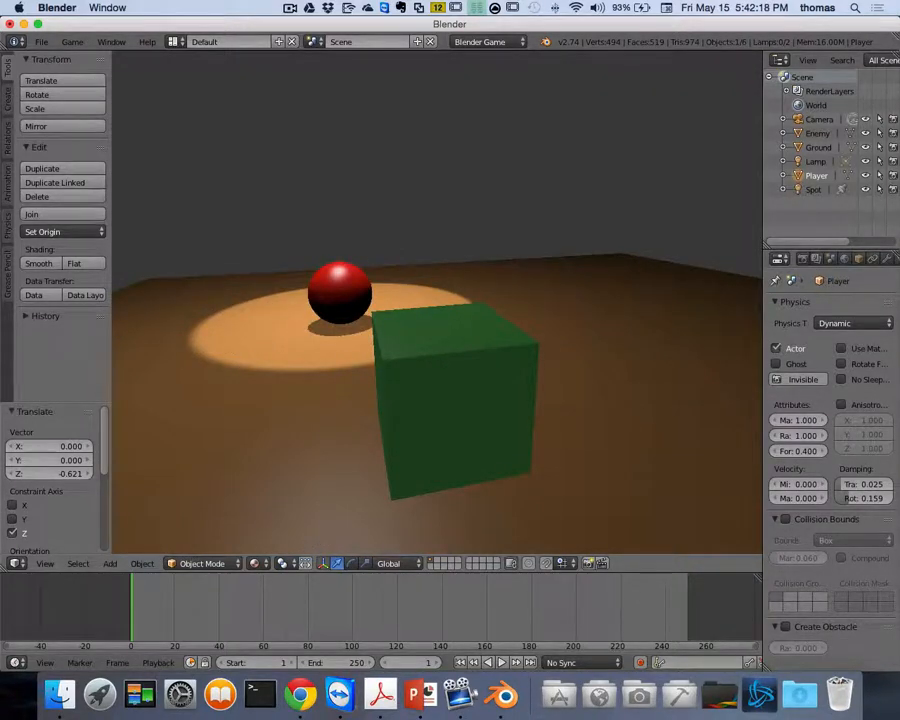
key(Escape)
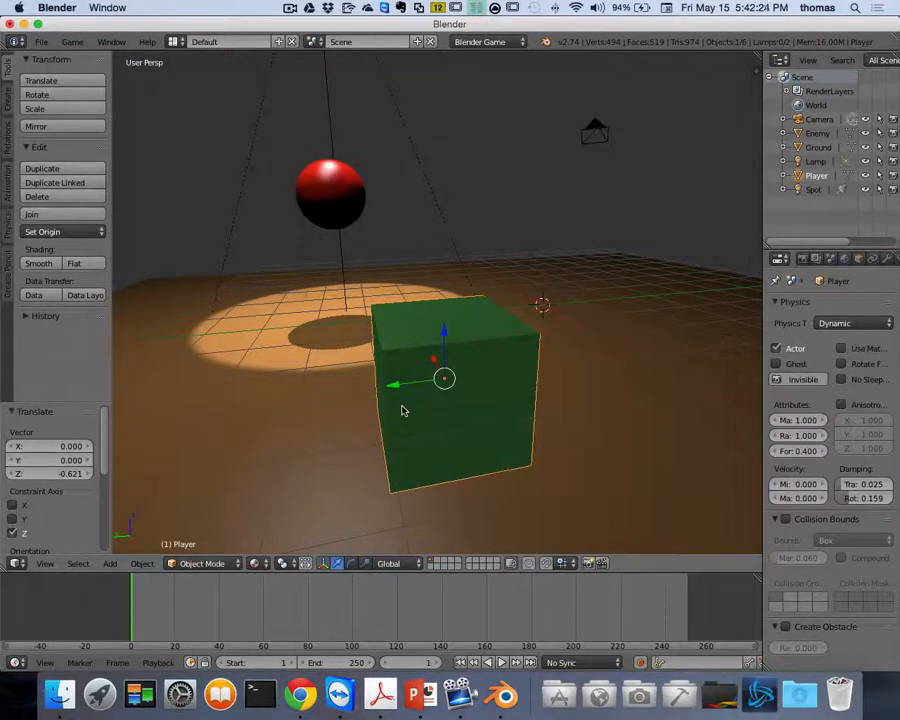
key(p)
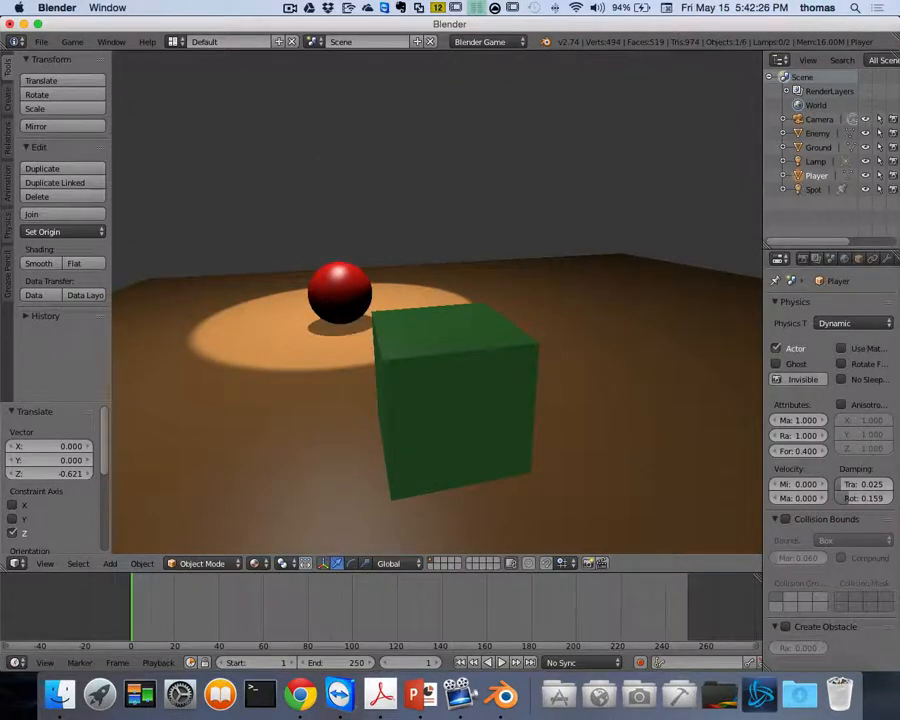
key(Escape)
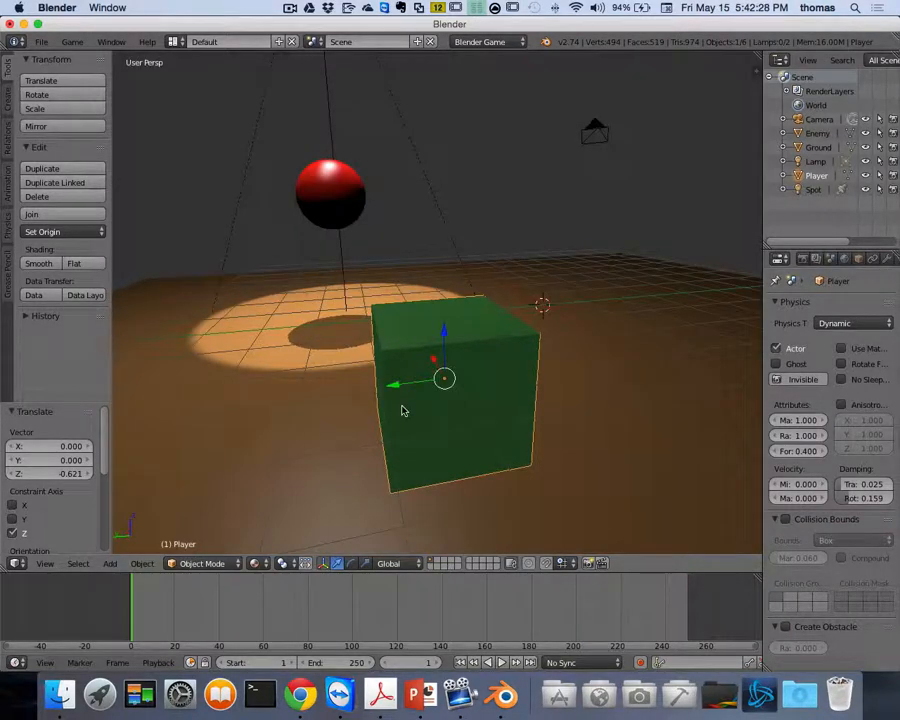